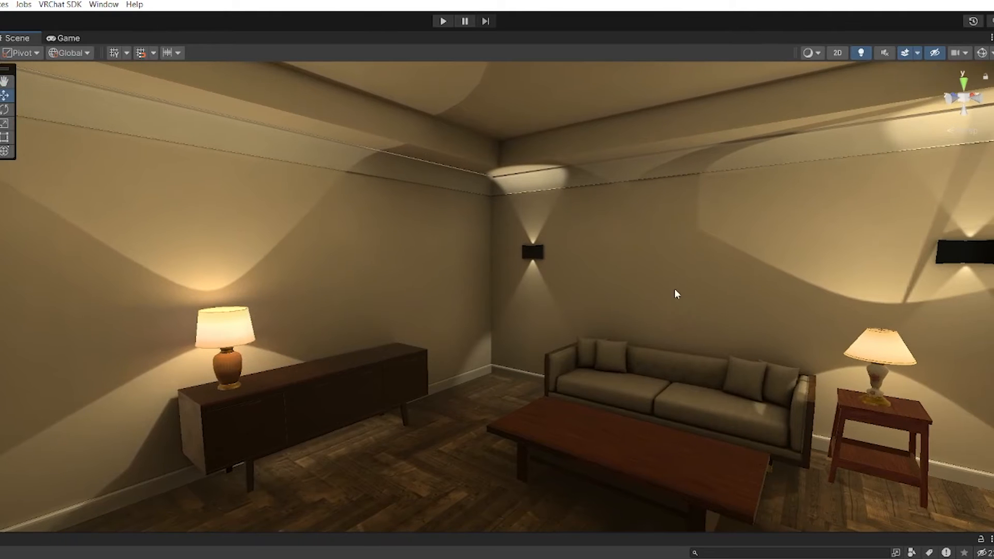
# Examine the furnished room's interior and the exterior wall with the French doors and sconces.
pyautogui.press('s')
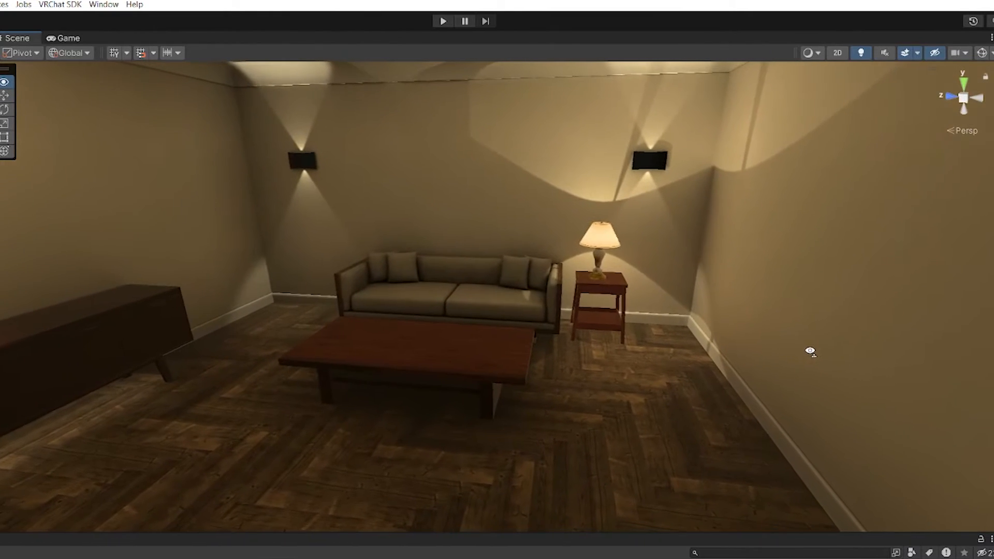
pyautogui.press('w')
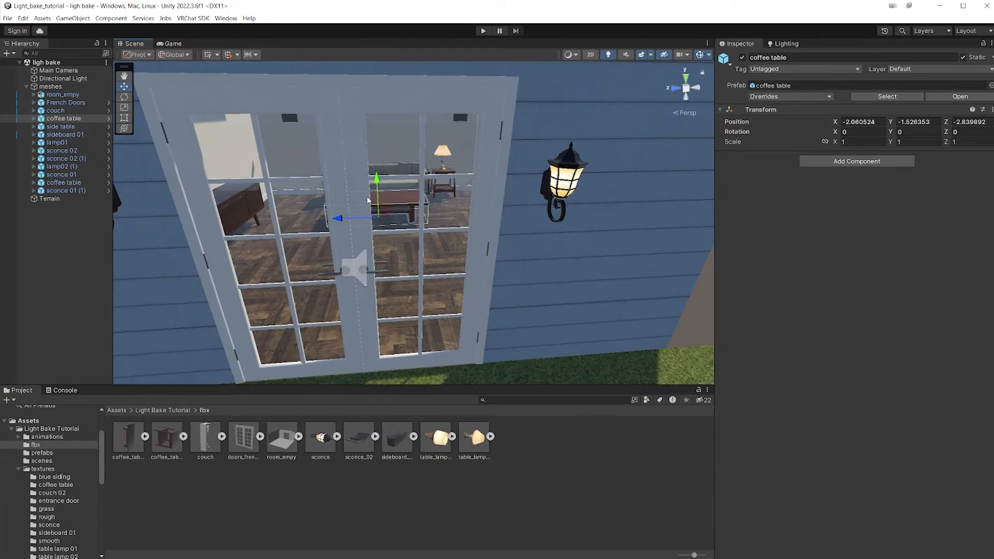
pyautogui.moveTo(377, 206); pyautogui.dragTo(388, 209, button='right')
pyautogui.moveTo(389, 209); pyautogui.dragTo(400, 219, button='middle')
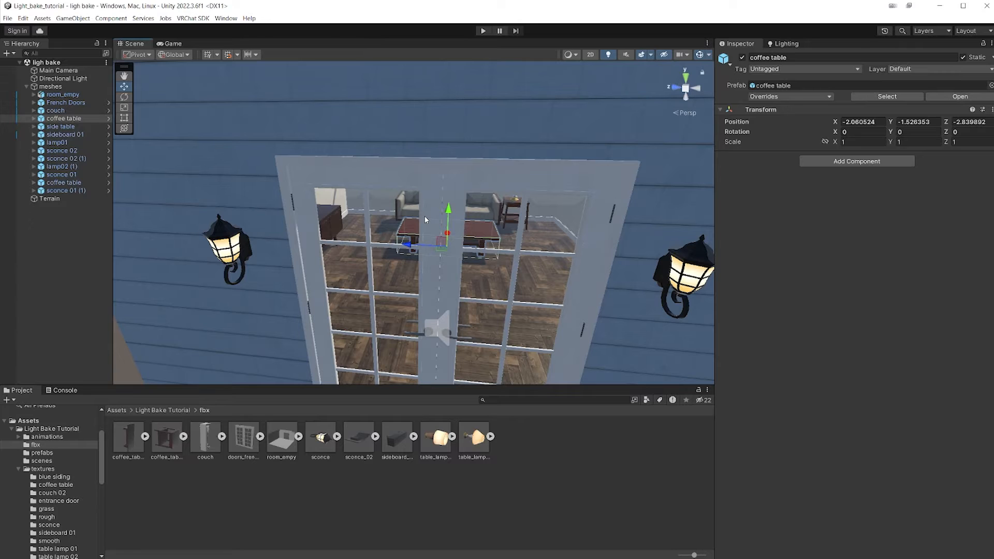
pyautogui.moveTo(540, 229); pyautogui.dragTo(508, 248, button='middle')
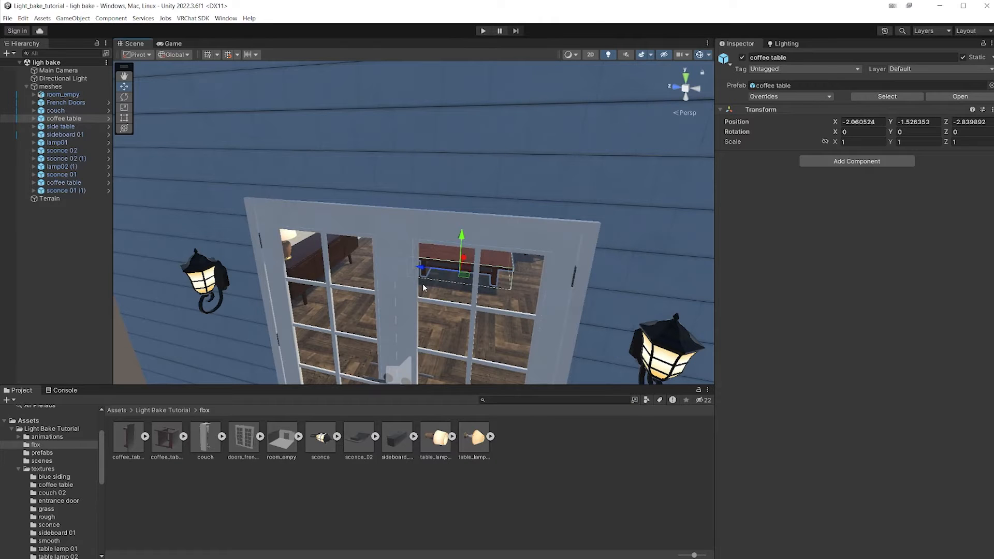
pyautogui.scroll(5, 423, 288)
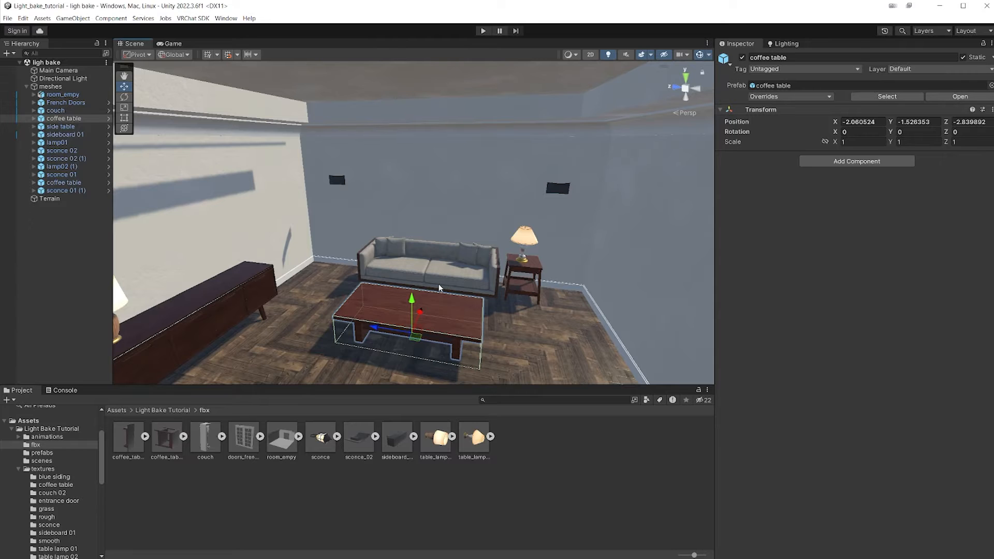
pyautogui.scroll(-2, 441, 287)
pyautogui.moveTo(361, 268); pyautogui.dragTo(396, 258, button='right')
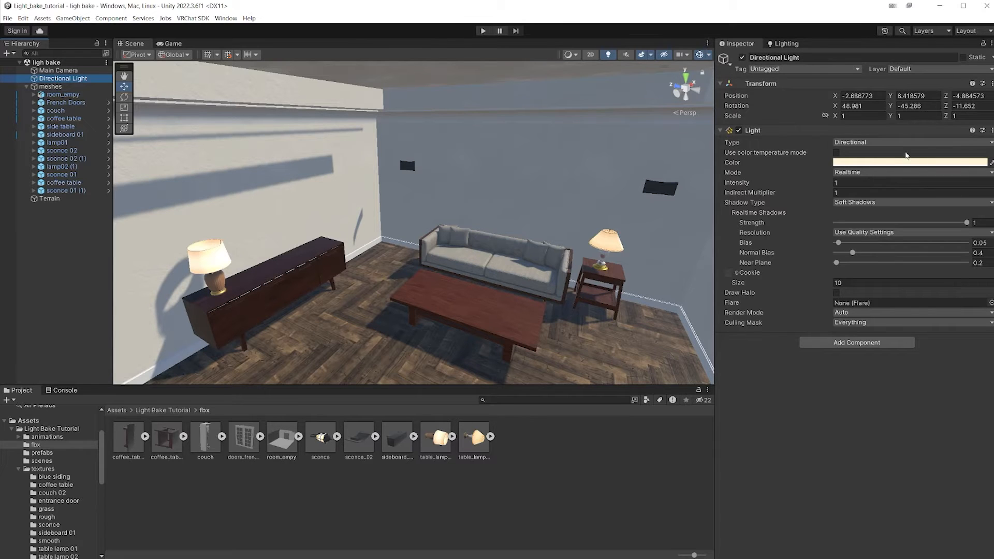
# Rotate the Directional Light around its vertical axis to a Y rotation of about -37.7.
pyautogui.scroll(-10, 484, 216)
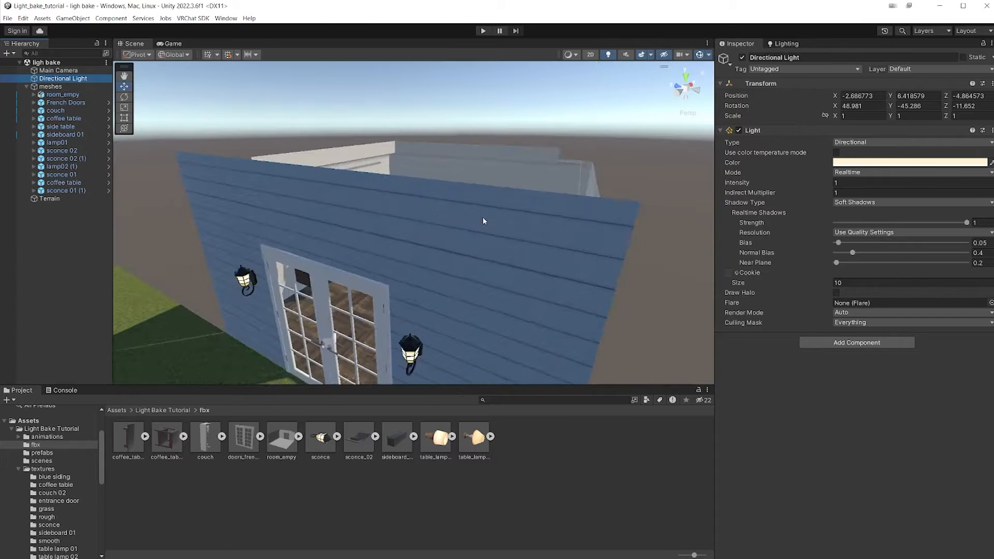
pyautogui.click(59, 71)
pyautogui.doubleClick(61, 78)
pyautogui.moveTo(420, 163); pyautogui.dragTo(430, 178, button='right')
pyautogui.press('e')
pyautogui.moveTo(409, 206); pyautogui.dragTo(513, 199)
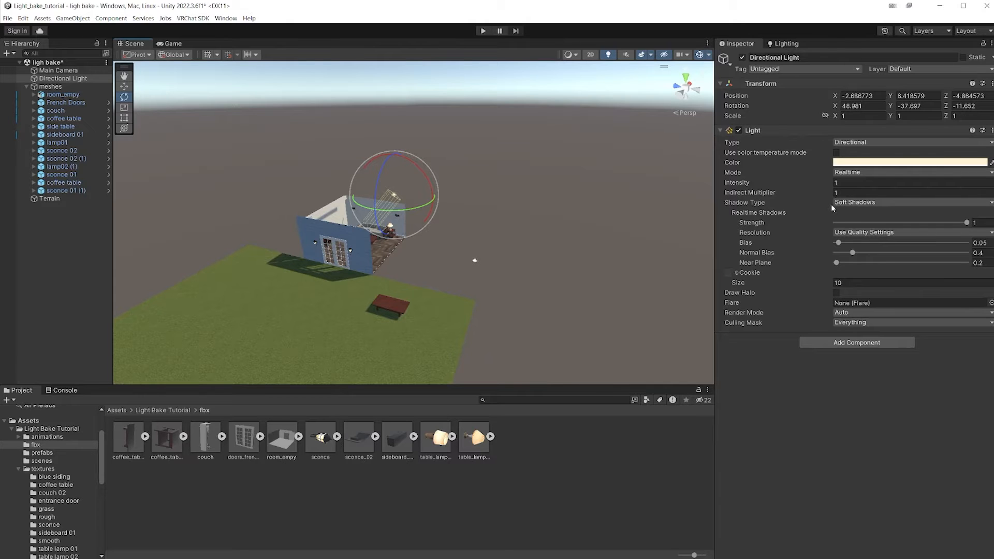
# Set the Directional Light's mode to Baked.
pyautogui.moveTo(637, 202); pyautogui.dragTo(591, 193, button='right')
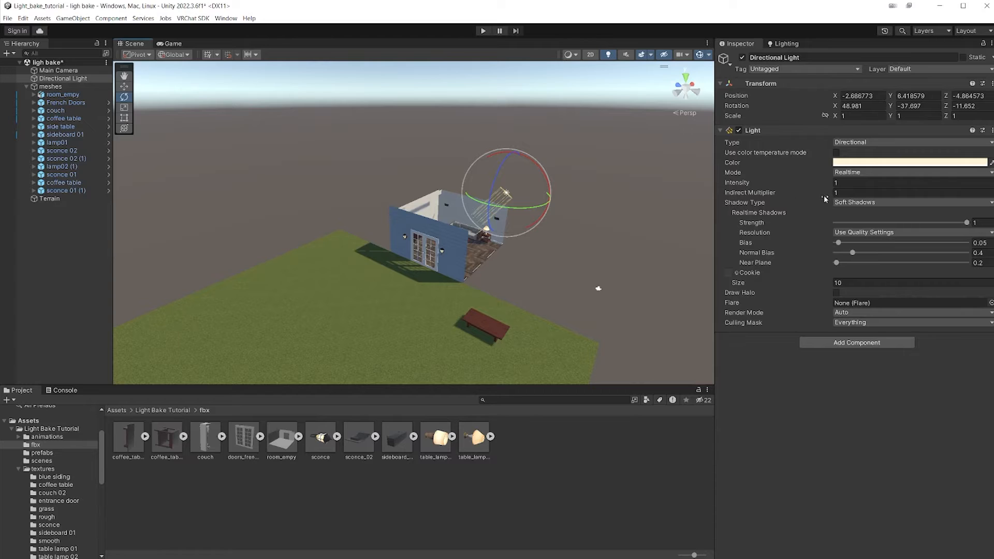
pyautogui.moveTo(830, 199)
pyautogui.moveTo(660, 212); pyautogui.dragTo(669, 203, button='right')
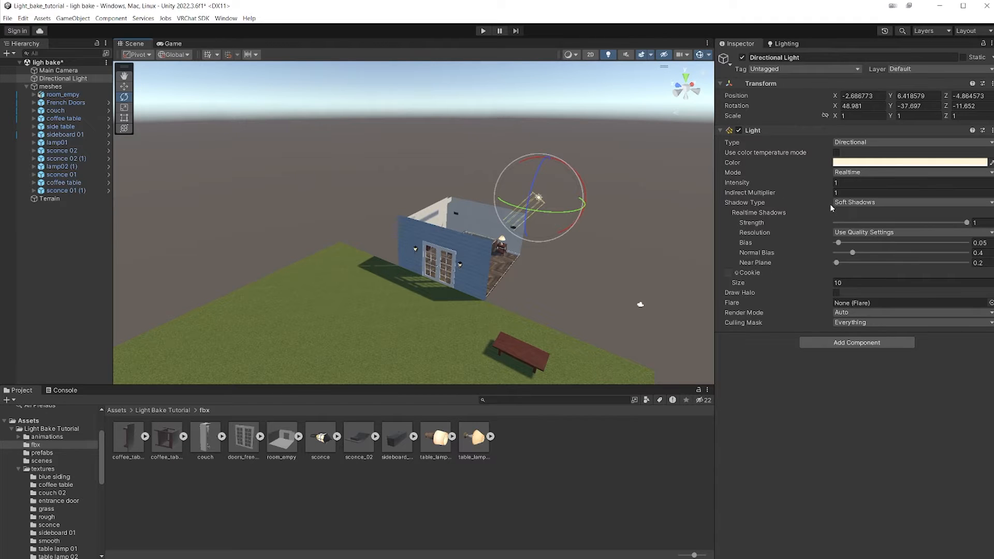
pyautogui.moveTo(513, 241); pyautogui.dragTo(518, 244, button='right')
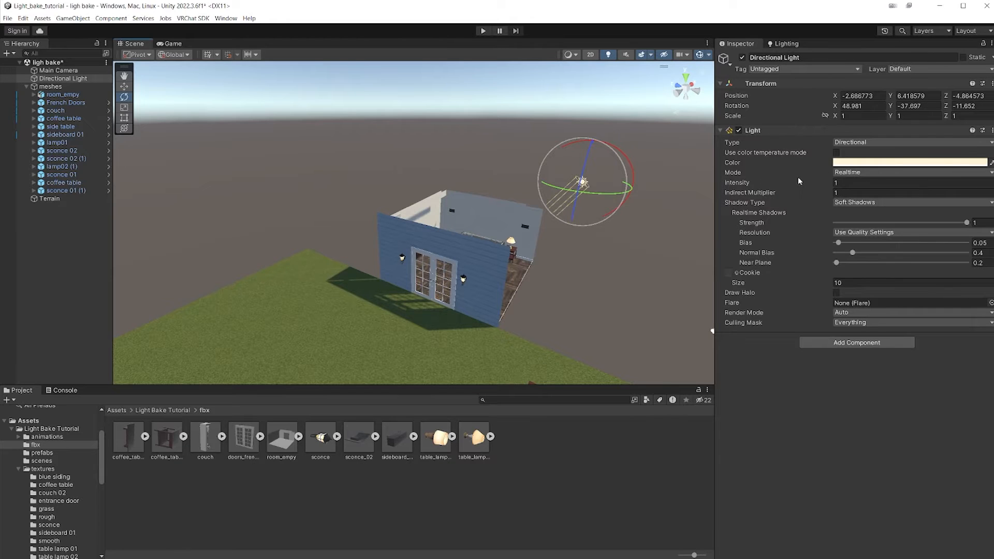
pyautogui.click(858, 173)
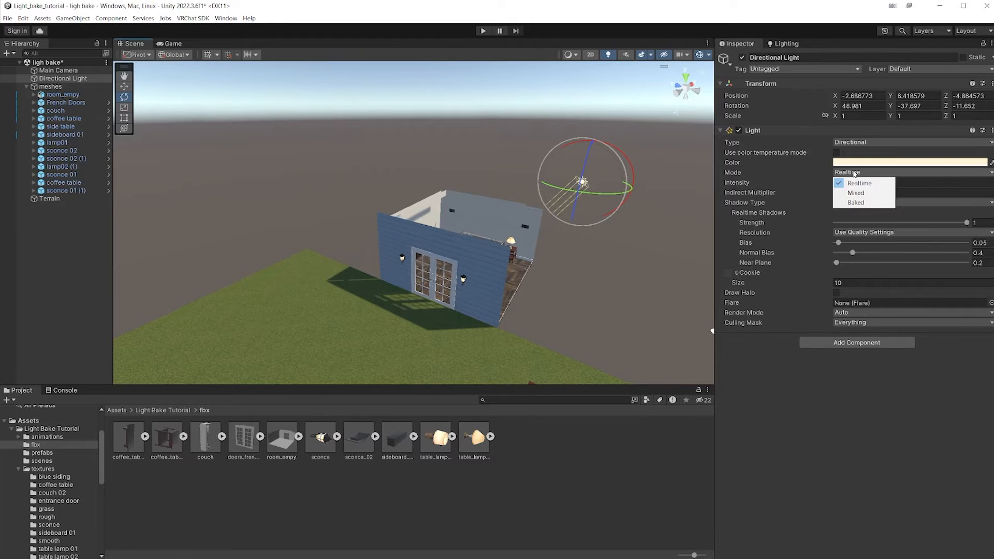
pyautogui.click(851, 203)
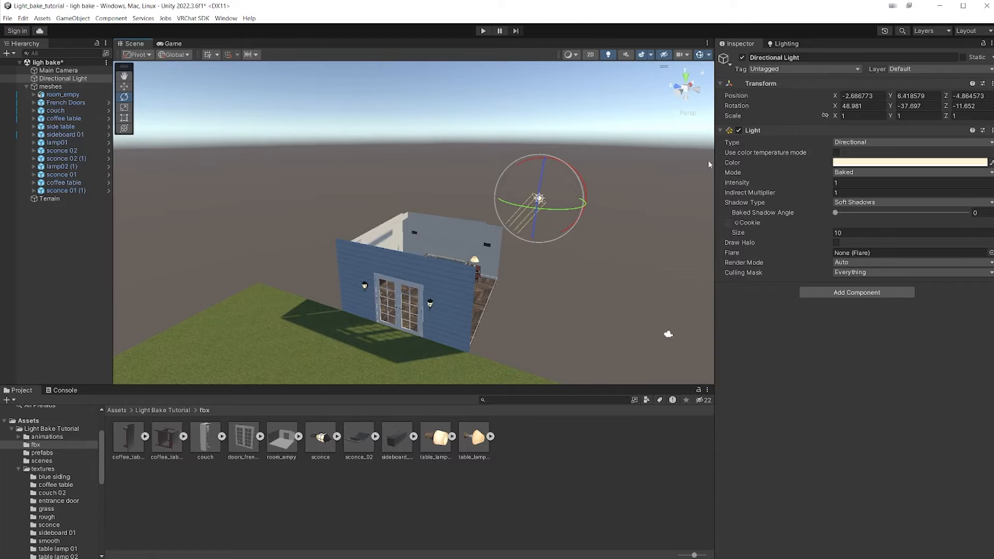
# Open the scene's Lighting settings, then return to the Directional Light's properties.
pyautogui.click(786, 44)
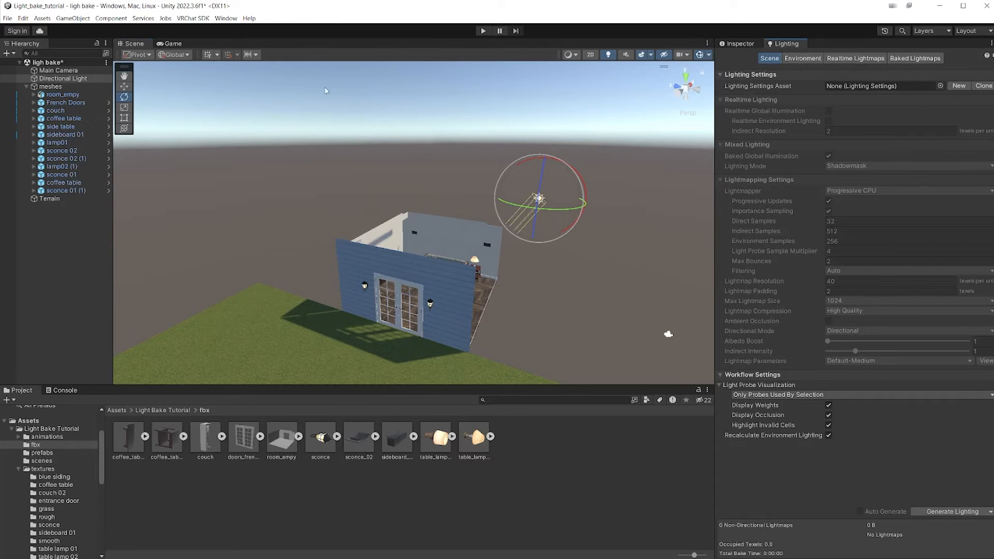
pyautogui.click(226, 18)
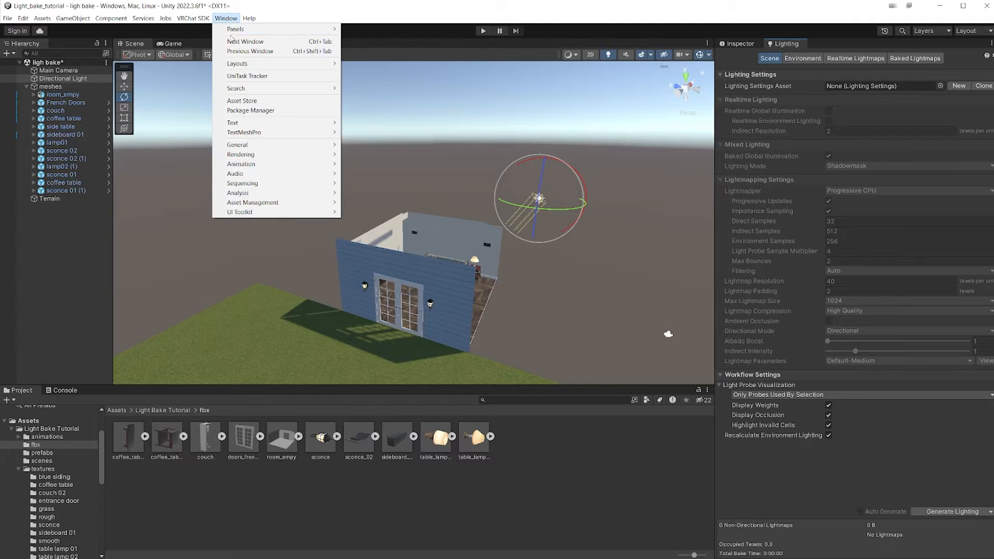
pyautogui.moveTo(240, 155)
pyautogui.click(381, 155)
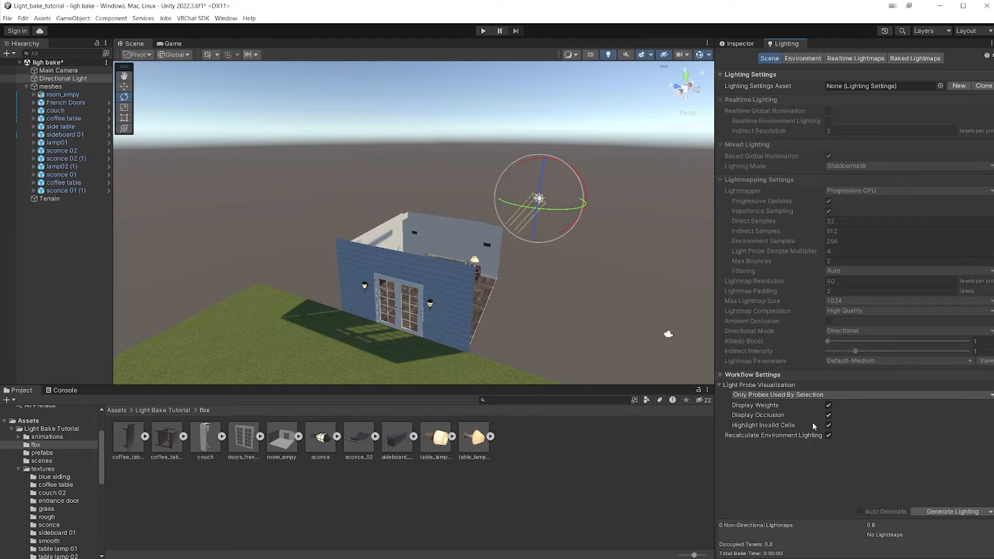
pyautogui.click(740, 44)
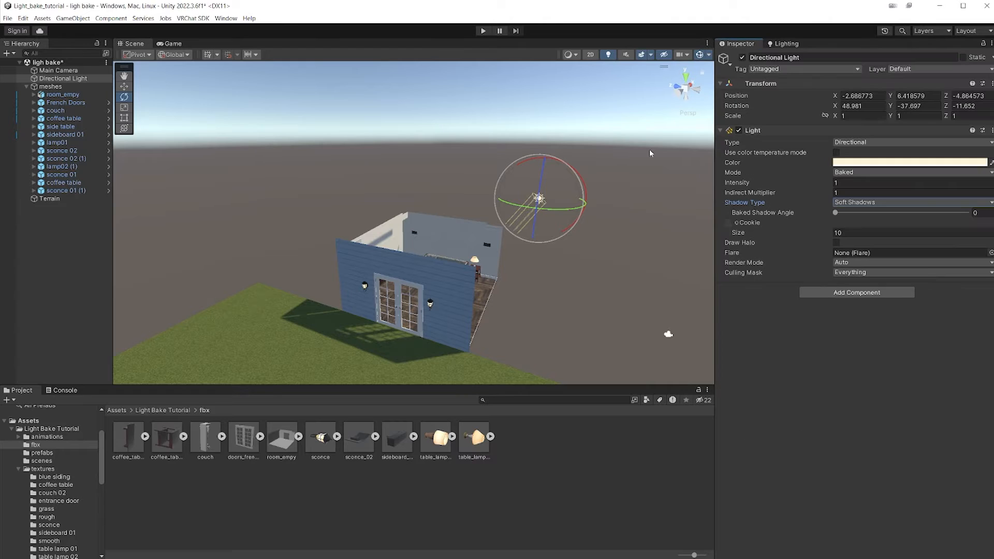
# Create an empty object named Lights, parent the Directional Light to it, and collapse the meshes group.
pyautogui.rightClick(67, 265)
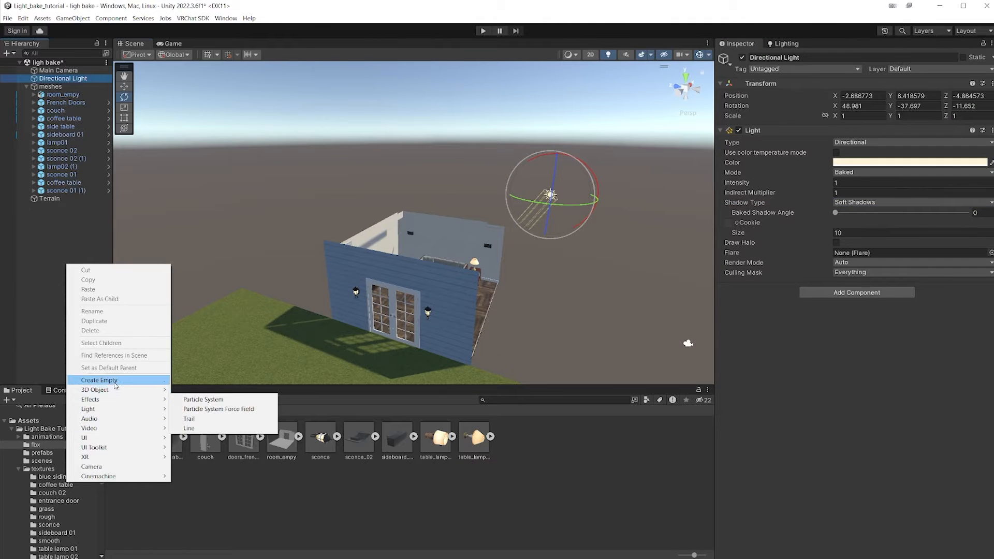
pyautogui.click(106, 380)
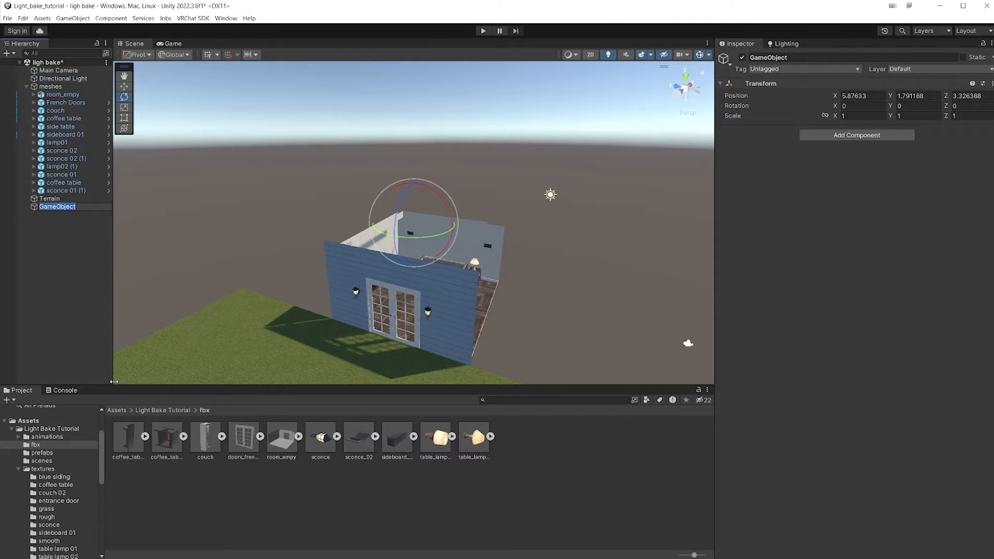
pyautogui.write('Lights')
pyautogui.press('Return')
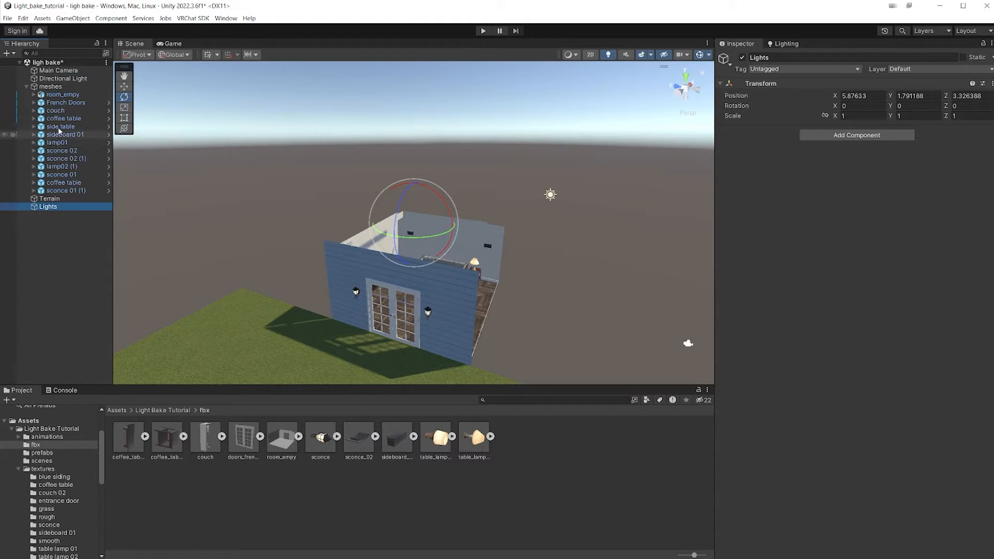
pyautogui.moveTo(58, 78); pyautogui.dragTo(61, 209)
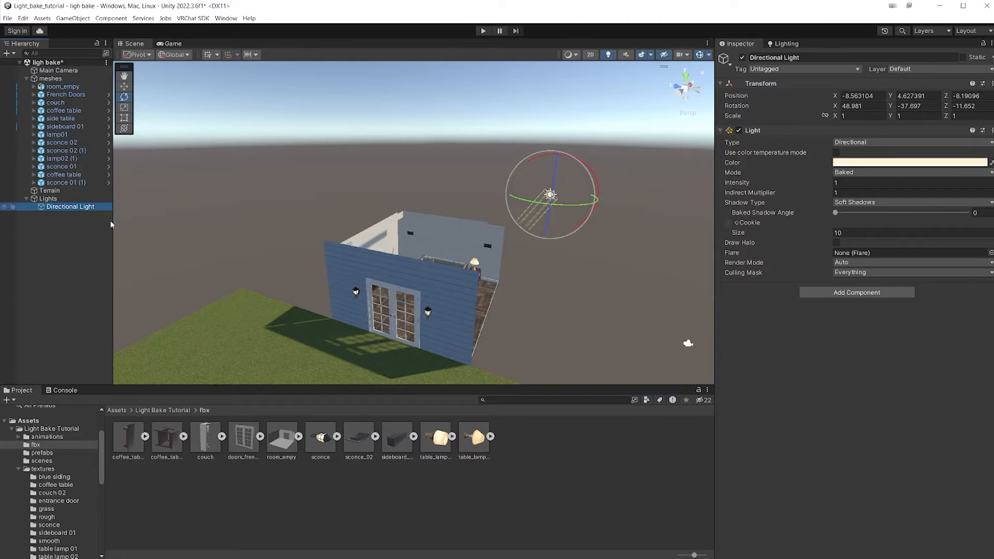
pyautogui.click(26, 78)
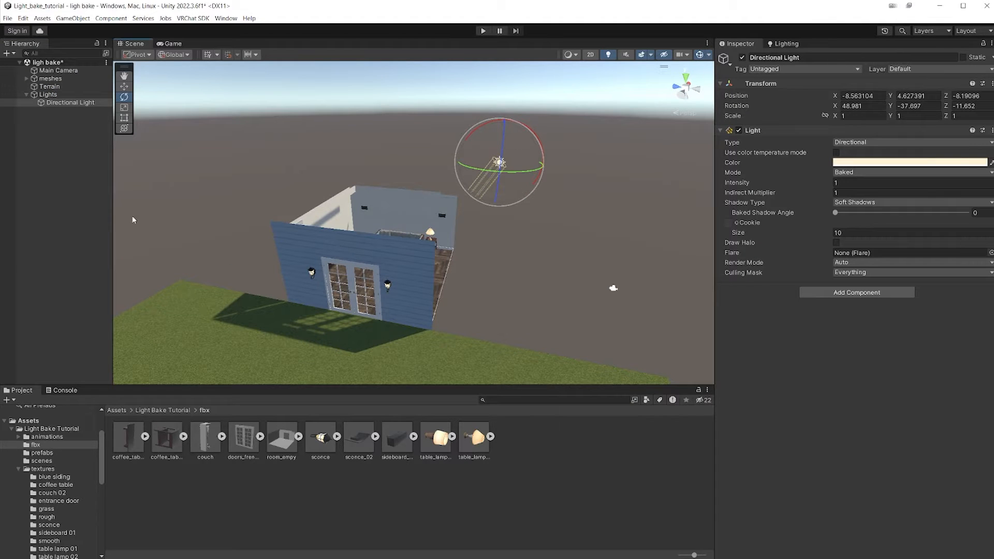
# Add a point light to the scene and parent it to the Lights object.
pyautogui.rightClick(98, 198)
pyautogui.moveTo(138, 341)
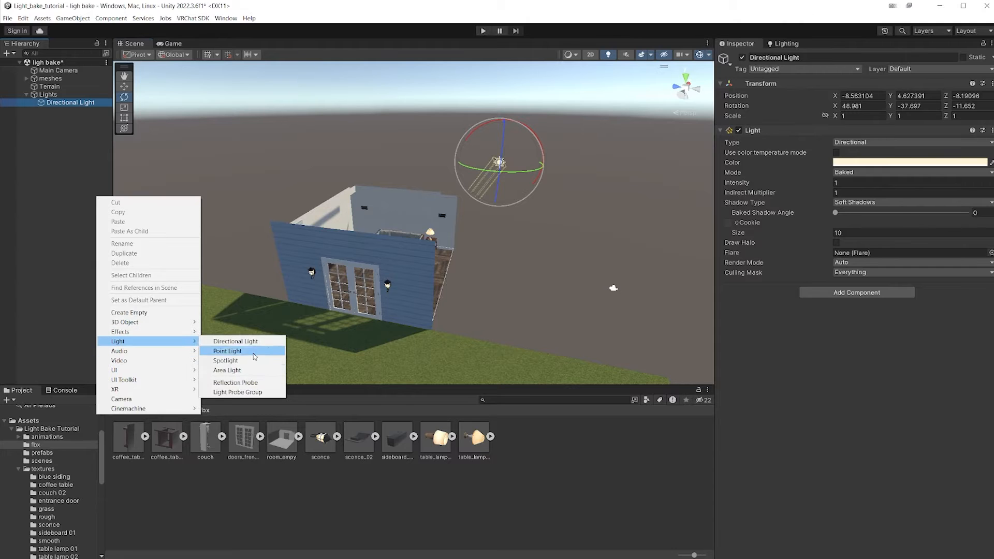
pyautogui.click(254, 356)
pyautogui.click(49, 111)
pyautogui.moveTo(46, 111); pyautogui.dragTo(46, 95)
# Move the point light in front of the sideboard, to about X -6.816, Y -0.562, Z -1.699.
pyautogui.moveTo(384, 224)
pyautogui.mouseDown(button='right')
pyautogui.moveTo(386, 236)
pyautogui.moveTo(366, 226)
pyautogui.mouseUp(button='right')
pyautogui.press('w')
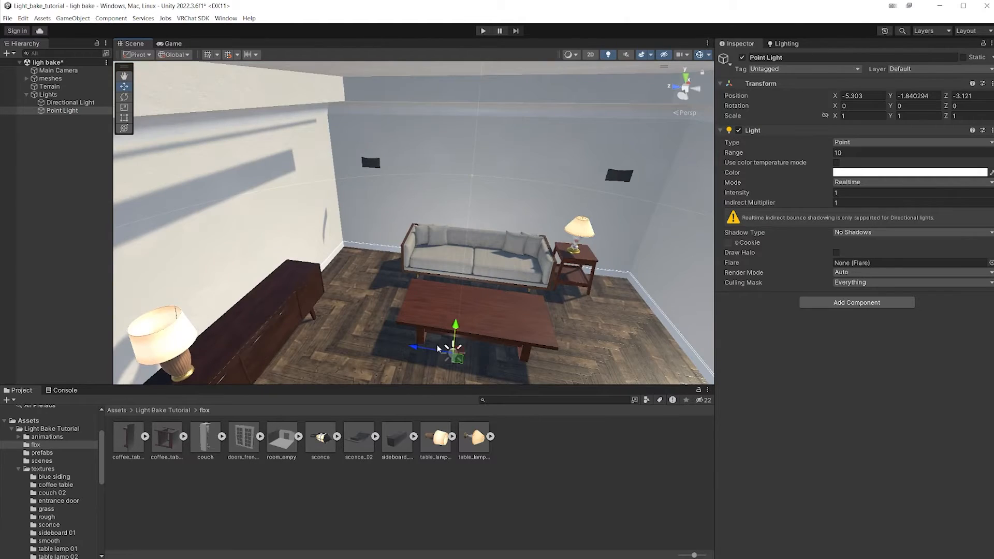
pyautogui.moveTo(438, 348); pyautogui.dragTo(363, 318, button='right')
pyautogui.moveTo(362, 318); pyautogui.dragTo(344, 290, button='middle')
pyautogui.moveTo(440, 272); pyautogui.dragTo(440, 244)
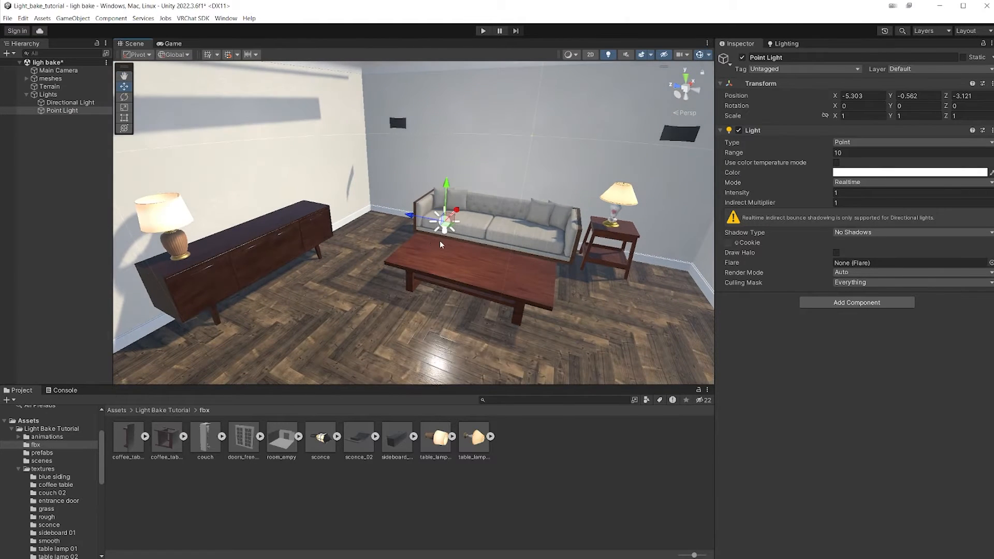
pyautogui.moveTo(440, 241); pyautogui.dragTo(429, 235, button='right')
pyautogui.press('e')
pyautogui.moveTo(479, 233); pyautogui.dragTo(491, 268)
pyautogui.hotkey('ctrl', 'z')
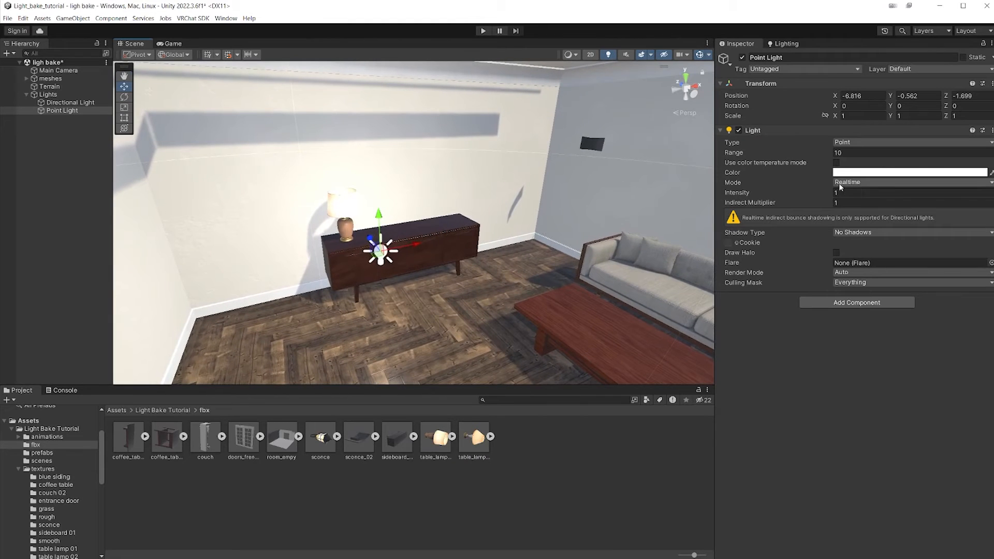
# Set the point light's mode to Baked and its color to a warm light orange.
pyautogui.click(839, 185)
pyautogui.click(848, 211)
pyautogui.click(857, 173)
pyautogui.moveTo(942, 211); pyautogui.dragTo(951, 221)
pyautogui.moveTo(911, 232); pyautogui.dragTo(908, 226)
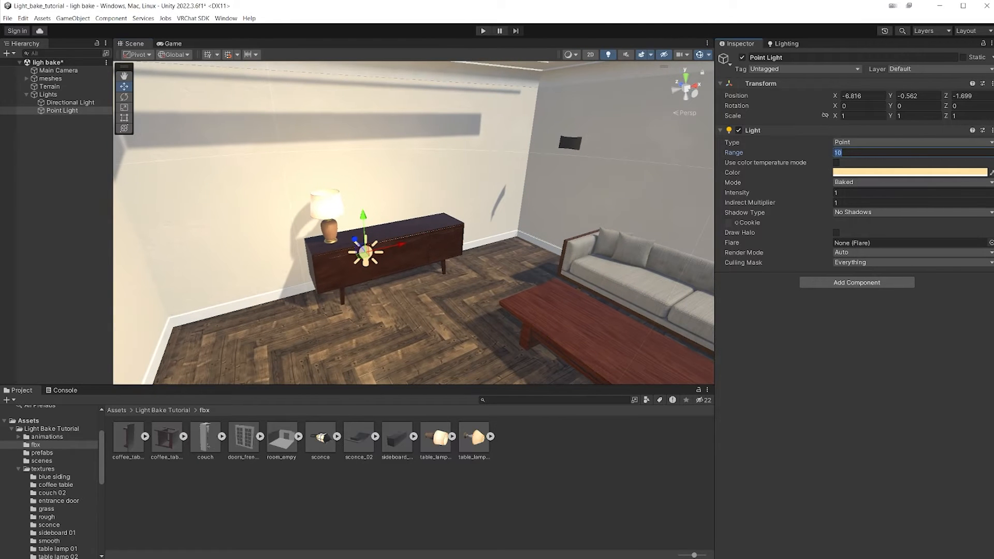
# Set the point light's range to 5, intensity to 1.5 and shadow type to Soft Shadows.
pyautogui.moveTo(827, 155)
pyautogui.mouseDown()
pyautogui.moveTo(871, 166)
pyautogui.moveTo(830, 159)
pyautogui.mouseUp()
pyautogui.click(868, 156)
pyautogui.write('4')
pyautogui.write('5')
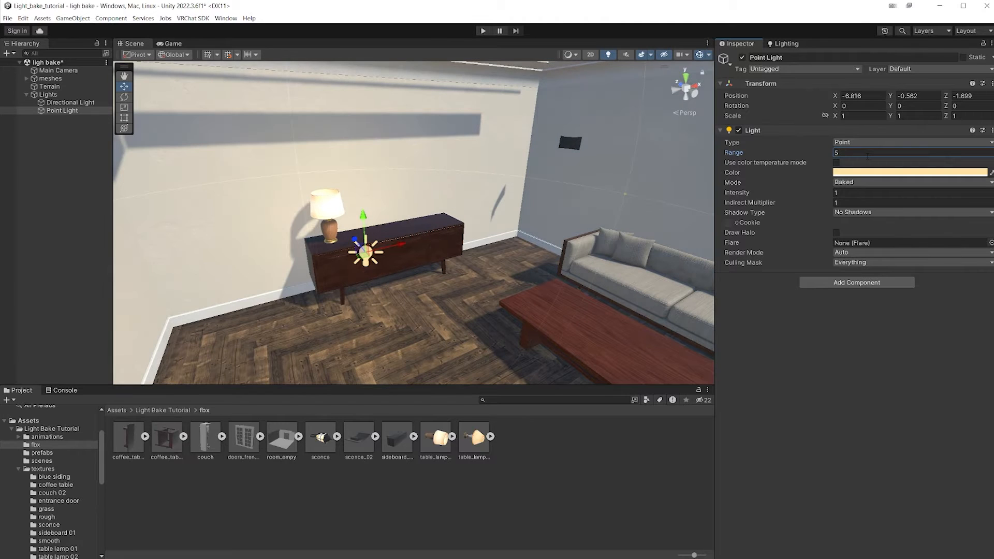
pyautogui.click(850, 193)
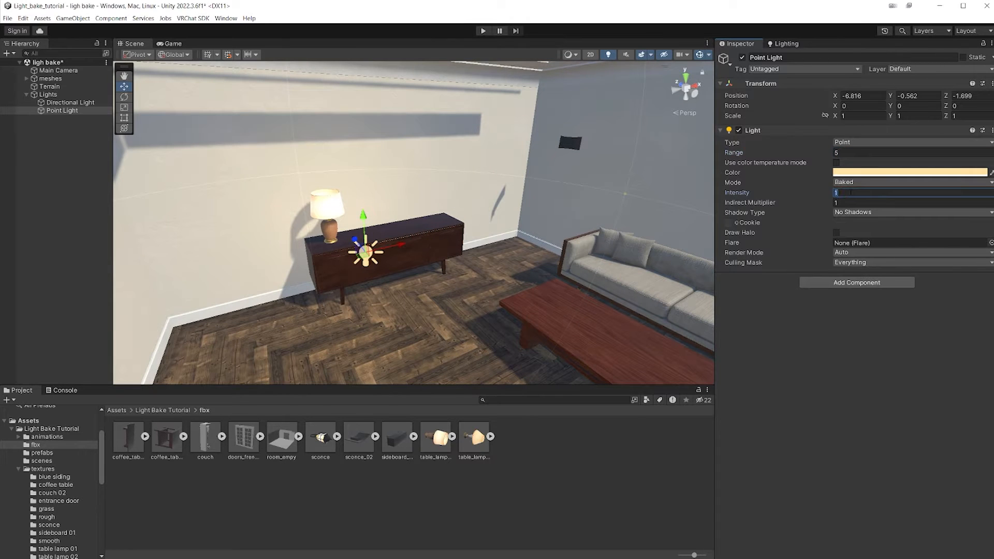
pyautogui.write('1.5')
pyautogui.click(859, 212)
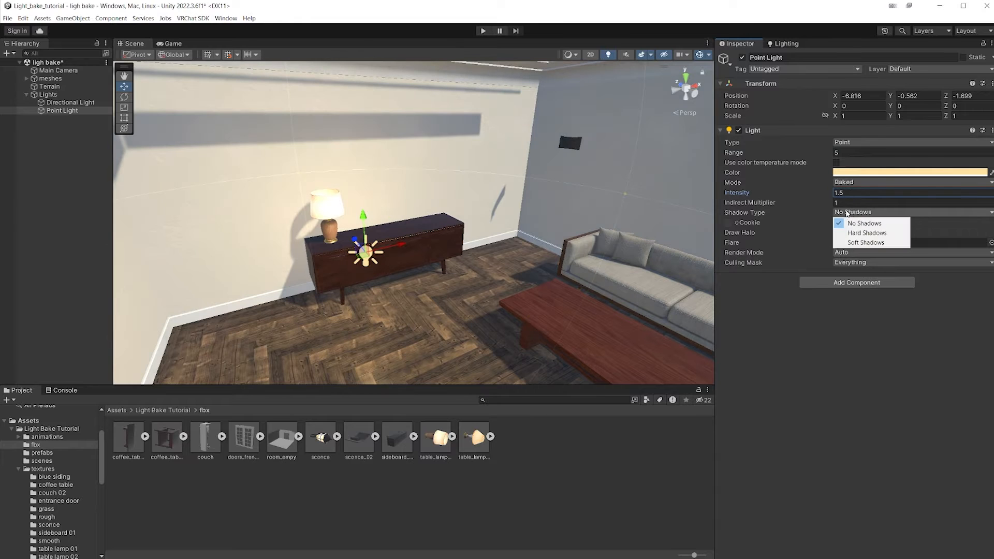
pyautogui.click(859, 243)
# Position the point light inside the shade of the table lamp on the sideboard.
pyautogui.moveTo(572, 258); pyautogui.dragTo(529, 256, button='right')
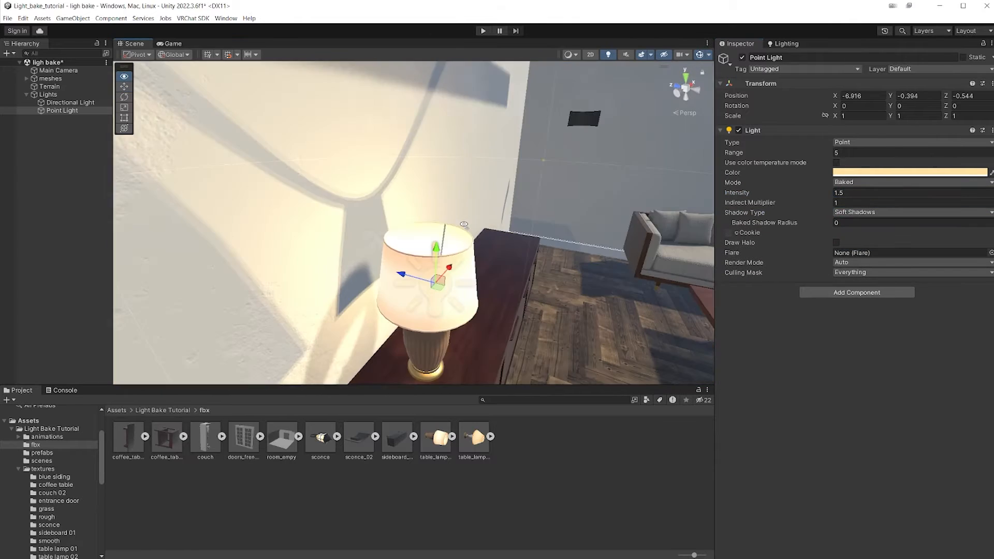
pyautogui.moveTo(466, 233); pyautogui.dragTo(472, 298, button='right')
pyautogui.moveTo(424, 289); pyautogui.dragTo(413, 255)
pyautogui.moveTo(455, 259); pyautogui.dragTo(456, 256, button='right')
# Duplicate the point light and place the copy inside the side table lamp, at about X -3.197, Y -0.411, Z -5.136.
pyautogui.hotkey('ctrl', 'd')
pyautogui.moveTo(396, 273); pyautogui.dragTo(673, 187)
pyautogui.moveTo(673, 187); pyautogui.dragTo(481, 285, button='right')
pyautogui.moveTo(481, 284); pyautogui.dragTo(565, 205)
pyautogui.moveTo(565, 205); pyautogui.dragTo(440, 191, button='right')
pyautogui.moveTo(316, 175); pyautogui.dragTo(319, 193)
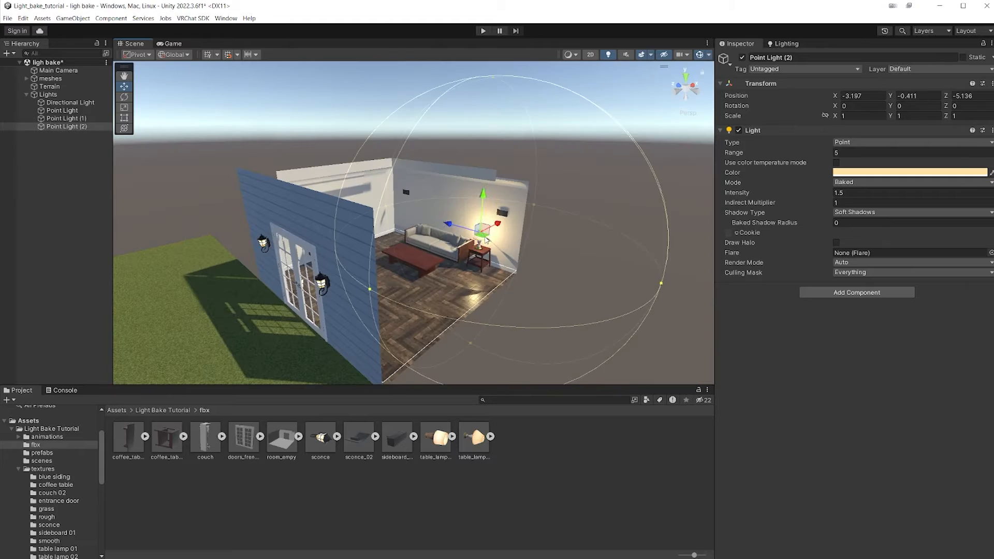
# Place another copy of the point light at the outdoor sconce right of the French doors, with intensity 1 and range 4.
pyautogui.moveTo(480, 238); pyautogui.dragTo(341, 306)
pyautogui.moveTo(406, 255); pyautogui.dragTo(400, 198)
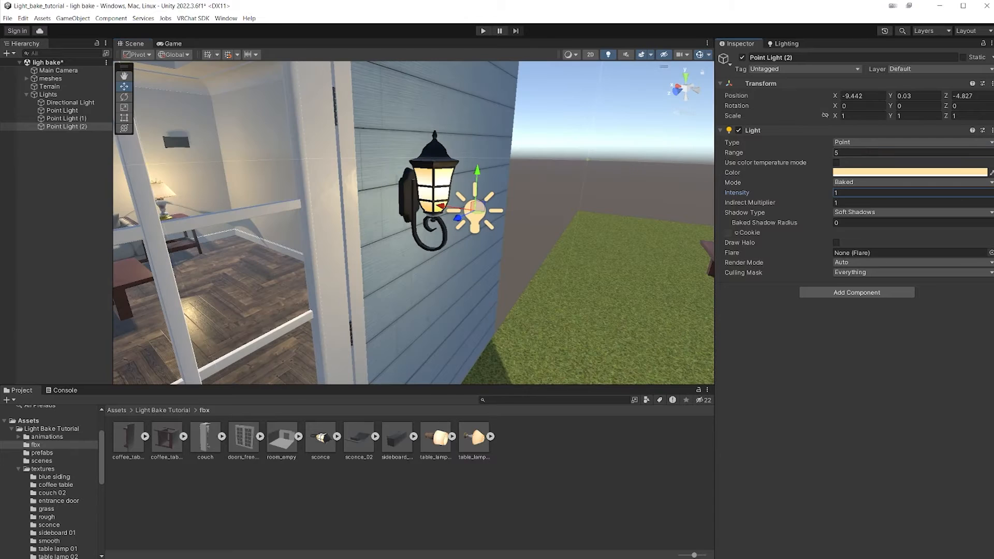
pyautogui.click(850, 152)
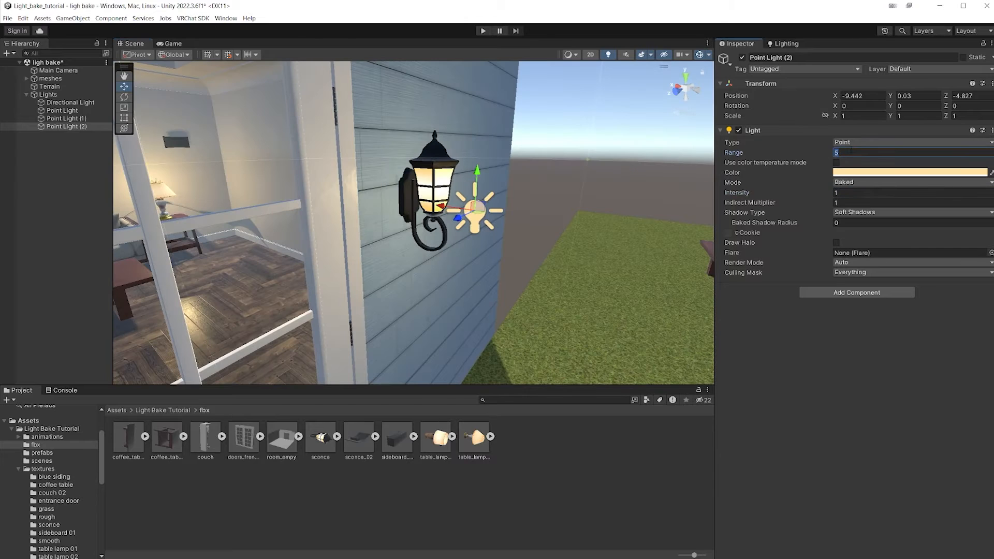
pyautogui.write('4')
# Duplicate the sconce light and place the copy at the sconce left of the French doors, at about X -9.5, Y 0.13, Z -1.838.
pyautogui.moveTo(393, 299); pyautogui.dragTo(352, 315, button='right')
pyautogui.moveTo(499, 173); pyautogui.dragTo(428, 257, button='middle')
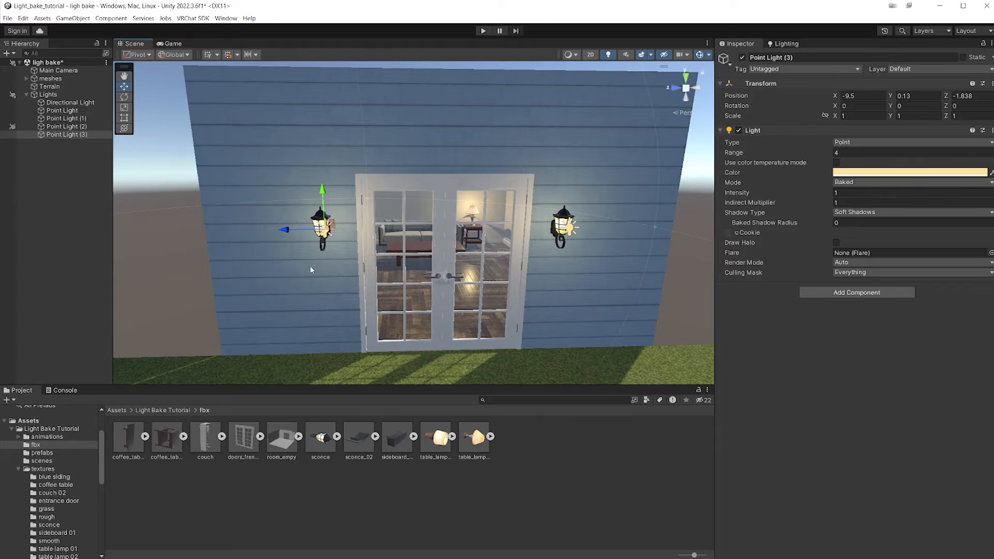
# Create a spotlight and move it inside the room, to about X -0.345, Y 1.774, Z 0.4.
pyautogui.rightClick(51, 175)
pyautogui.moveTo(80, 320)
pyautogui.click(199, 342)
pyautogui.moveTo(455, 275); pyautogui.dragTo(327, 319, button='right')
pyautogui.press('w')
pyautogui.moveTo(248, 263); pyautogui.dragTo(551, 236)
pyautogui.moveTo(528, 263); pyautogui.dragTo(575, 264, button='right')
pyautogui.moveTo(454, 230); pyautogui.dragTo(388, 241)
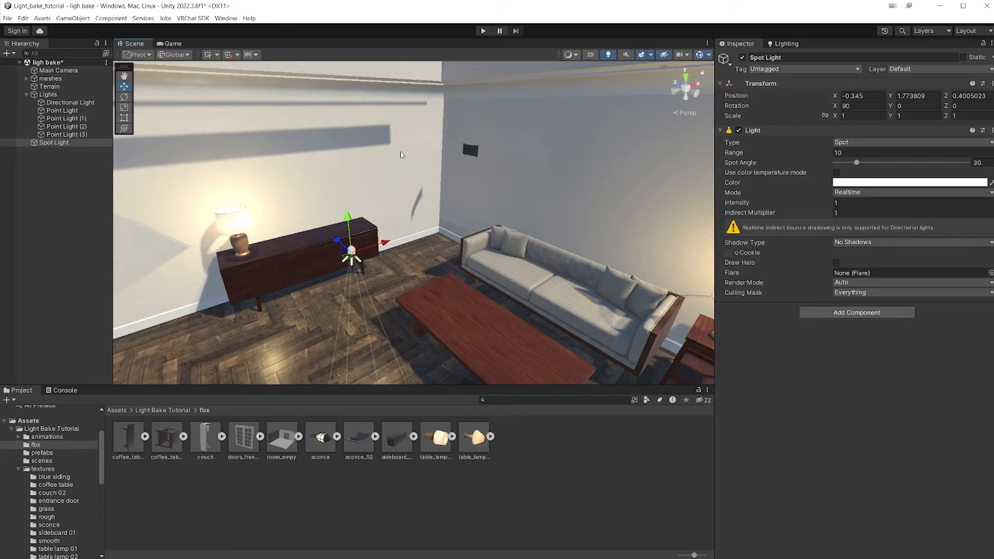
# Set the spot light's mode to Baked and its colour to a pale warm yellow, about FFE9B3.
pyautogui.click(845, 193)
pyautogui.click(846, 222)
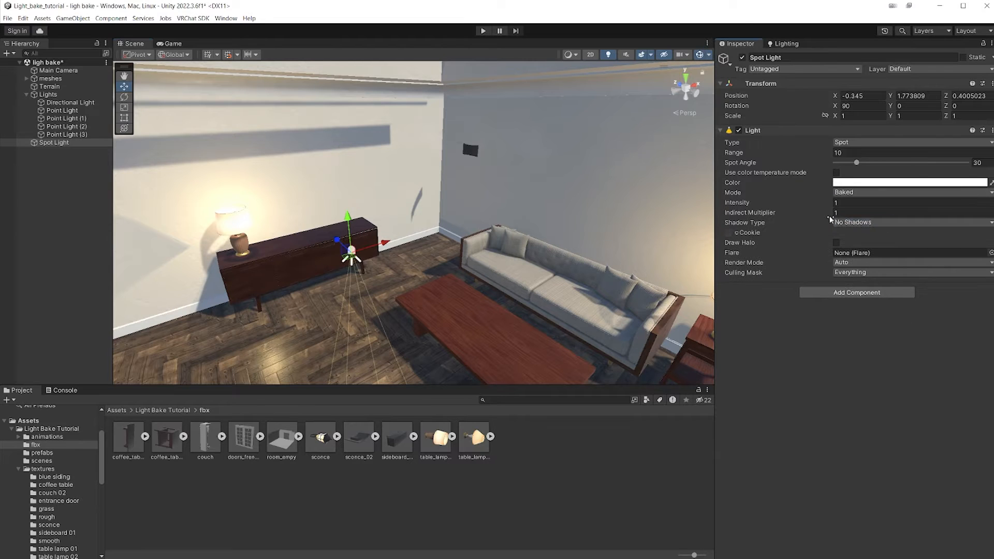
pyautogui.click(860, 183)
pyautogui.moveTo(924, 216); pyautogui.dragTo(904, 236)
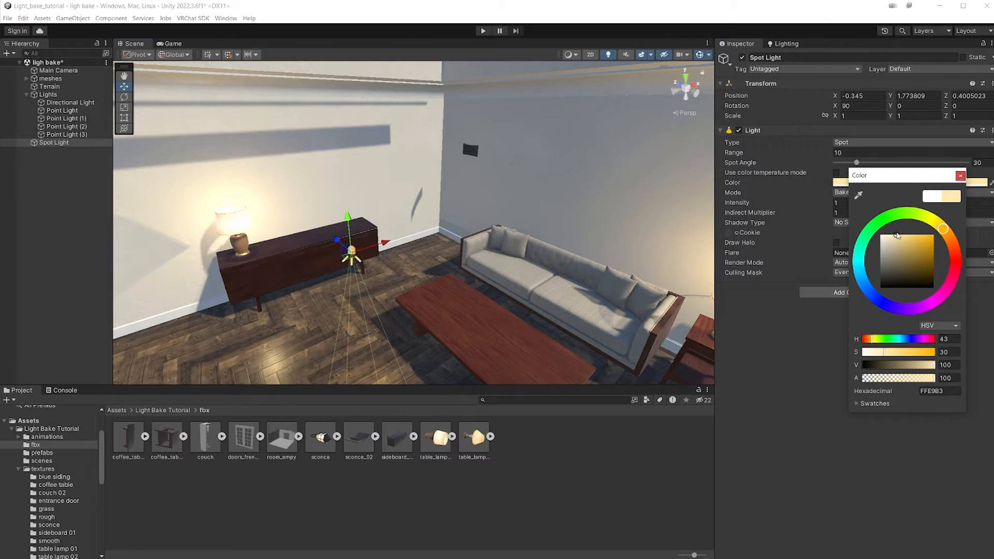
# Move the spot light near the wall sconce in the corner beside the couch, to about X 2.552, Y 1.774, Z 2.252.
pyautogui.moveTo(600, 190); pyautogui.dragTo(595, 186, button='right')
pyautogui.click(475, 162)
pyautogui.keyDown('alt'); pyautogui.moveTo(470, 166); pyautogui.dragTo(617, 169); pyautogui.keyUp('alt')
pyautogui.click(560, 166)
pyautogui.moveTo(631, 167); pyautogui.dragTo(589, 176, button='right')
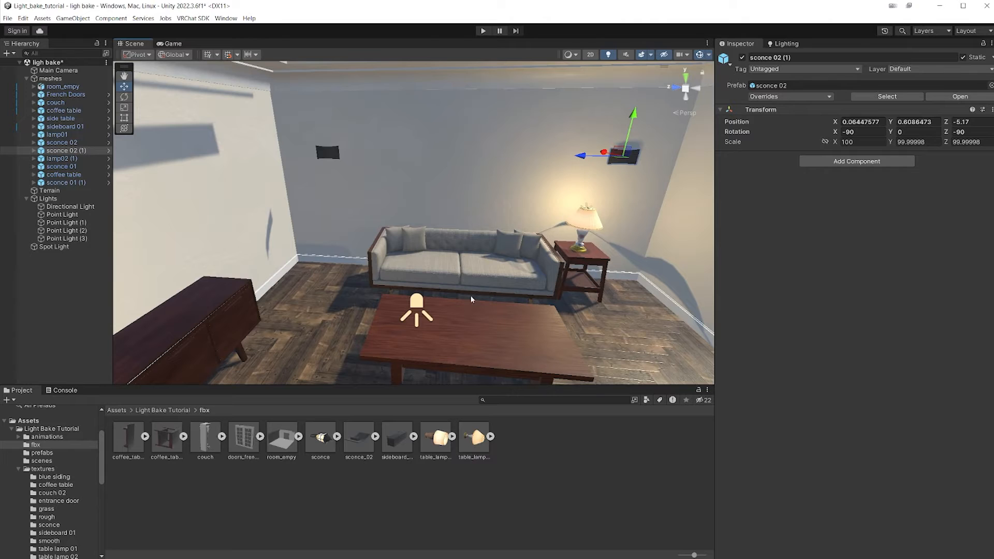
pyautogui.click(423, 311)
pyautogui.keyDown('alt'); pyautogui.moveTo(457, 324); pyautogui.dragTo(297, 171); pyautogui.keyUp('alt')
pyautogui.moveTo(388, 187); pyautogui.dragTo(289, 186, button='right')
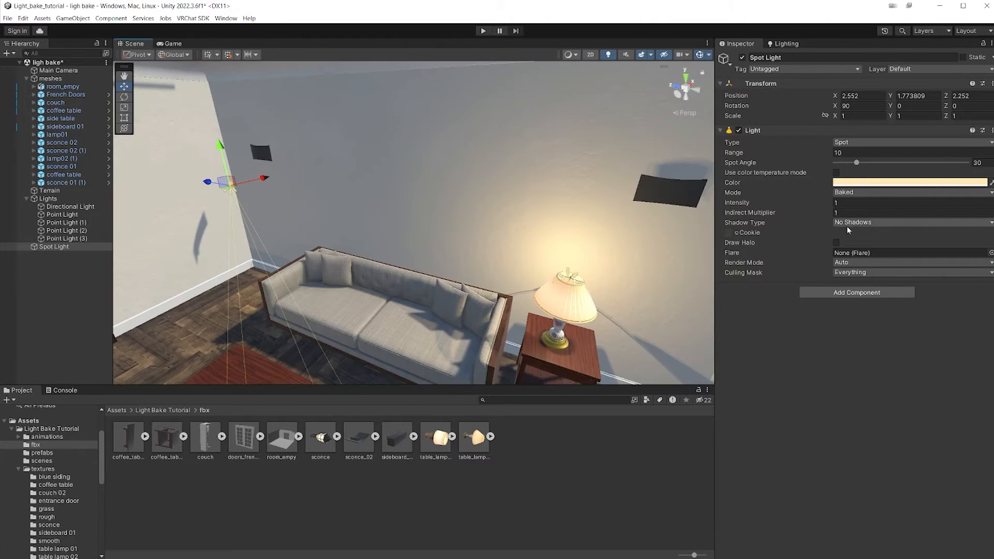
# Give the spot light soft shadows and an intensity of 3.
pyautogui.click(874, 253)
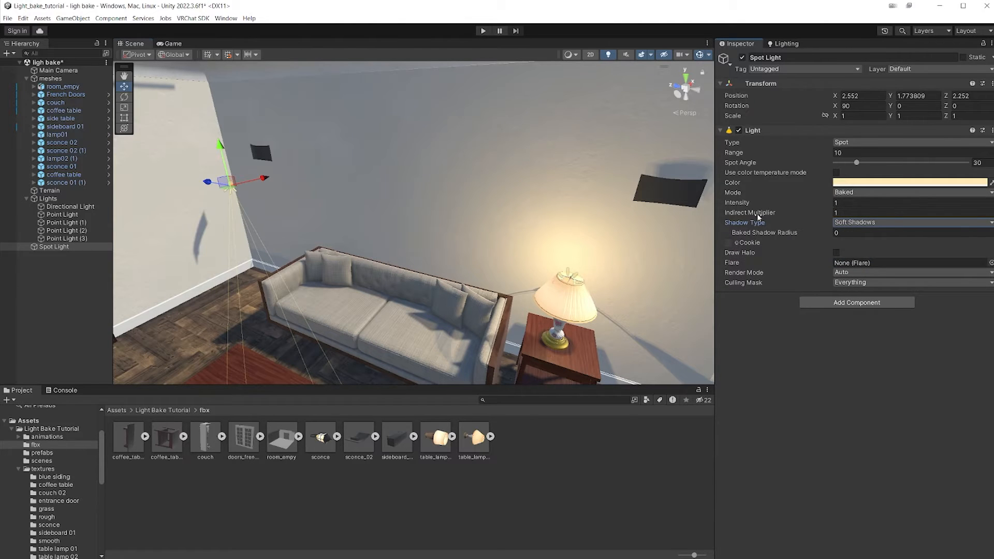
pyautogui.click(776, 224)
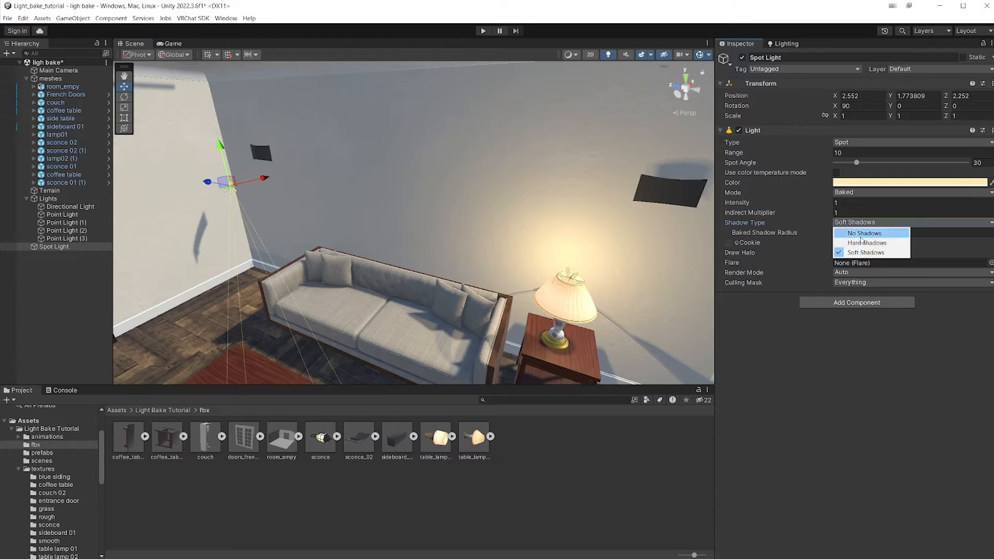
pyautogui.click(795, 213)
pyautogui.click(873, 203)
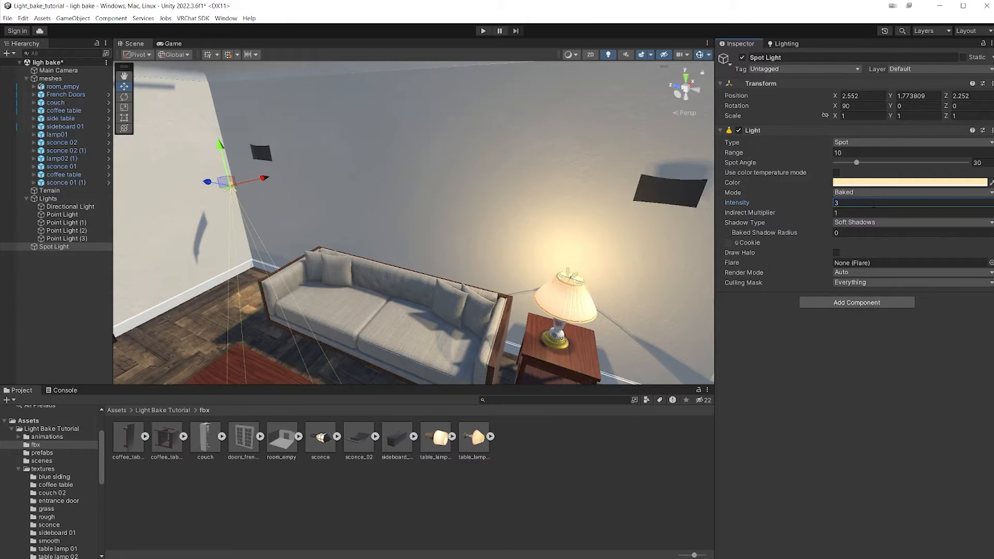
# Widen the spot light's angle to about 69.6 and set its range to 3.
pyautogui.moveTo(851, 161)
pyautogui.mouseDown()
pyautogui.moveTo(895, 186)
pyautogui.moveTo(837, 160)
pyautogui.mouseUp()
pyautogui.click(849, 154)
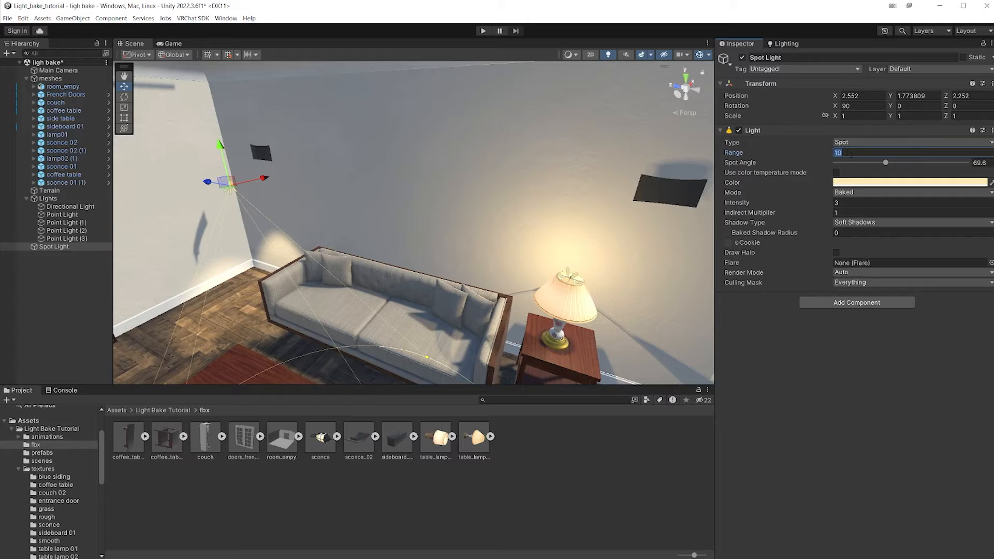
pyautogui.write('3')
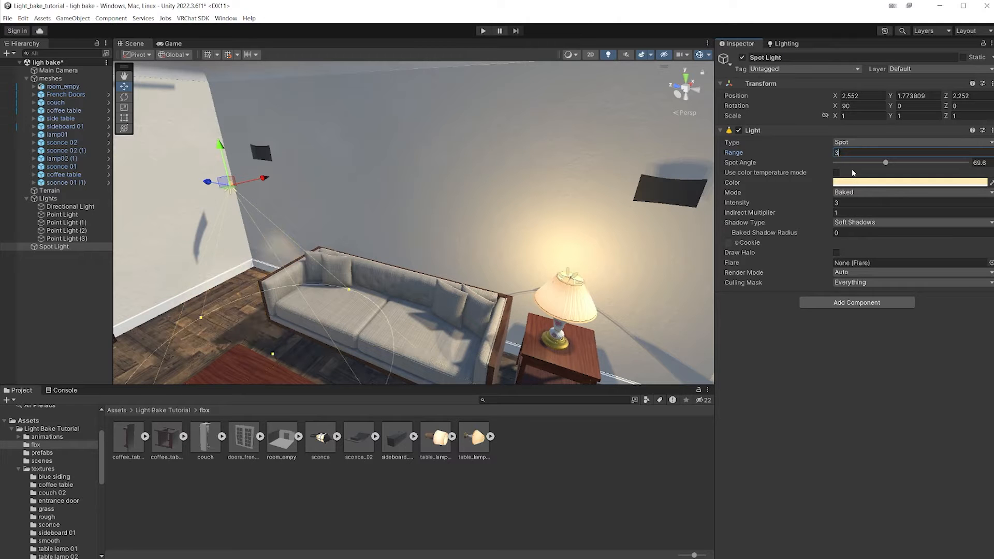
# Move the spot light up to the corner wall sconce, at about X 3.069, Y 2.093, Z 2.266.
pyautogui.moveTo(550, 150); pyautogui.dragTo(429, 238, button='right')
pyautogui.moveTo(395, 247); pyautogui.dragTo(524, 243)
pyautogui.moveTo(524, 243); pyautogui.dragTo(569, 217, button='right')
pyautogui.moveTo(490, 182); pyautogui.dragTo(499, 115)
pyautogui.moveTo(515, 122); pyautogui.dragTo(442, 143, button='right')
pyautogui.moveTo(442, 144); pyautogui.dragTo(451, 145)
# Shrink the scene's 3D icons and fine-position the spot light in the sconce at about X 3.109, Y 2.056, Z 2.266.
pyautogui.click(707, 55)
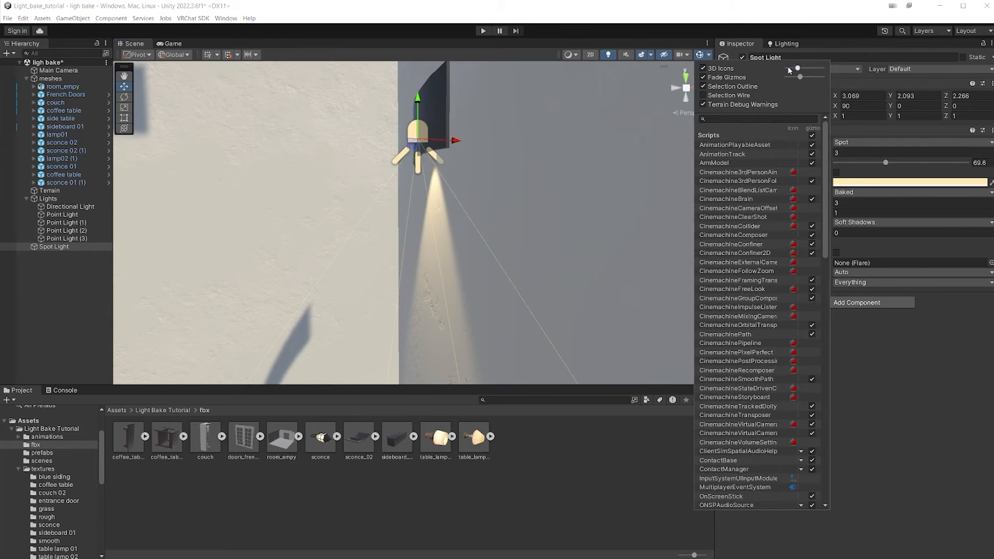
pyautogui.moveTo(797, 69); pyautogui.dragTo(792, 69)
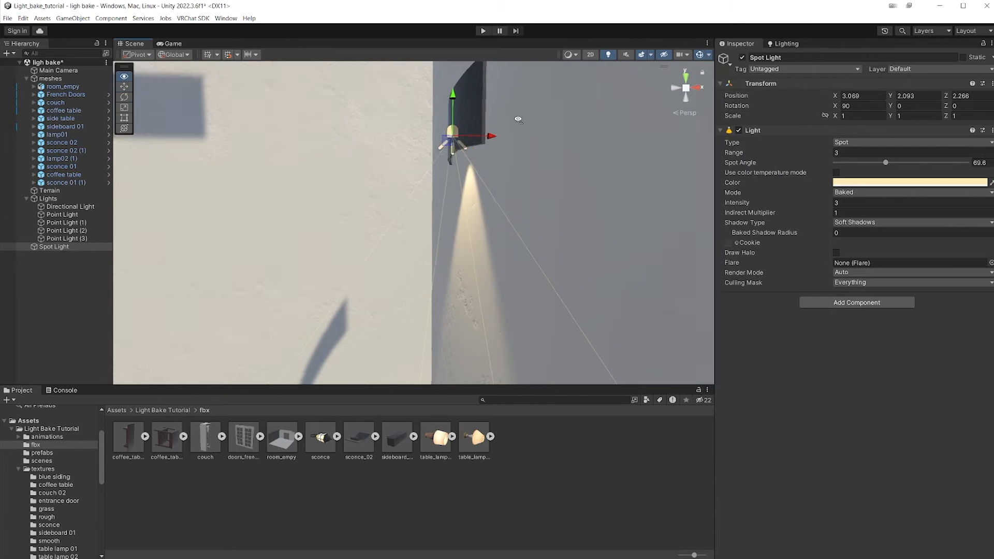
pyautogui.keyDown('alt'); pyautogui.moveTo(517, 118); pyautogui.dragTo(485, 134); pyautogui.keyUp('alt')
pyautogui.moveTo(445, 99); pyautogui.dragTo(445, 118)
pyautogui.keyDown('alt'); pyautogui.moveTo(445, 118); pyautogui.dragTo(492, 127); pyautogui.keyUp('alt')
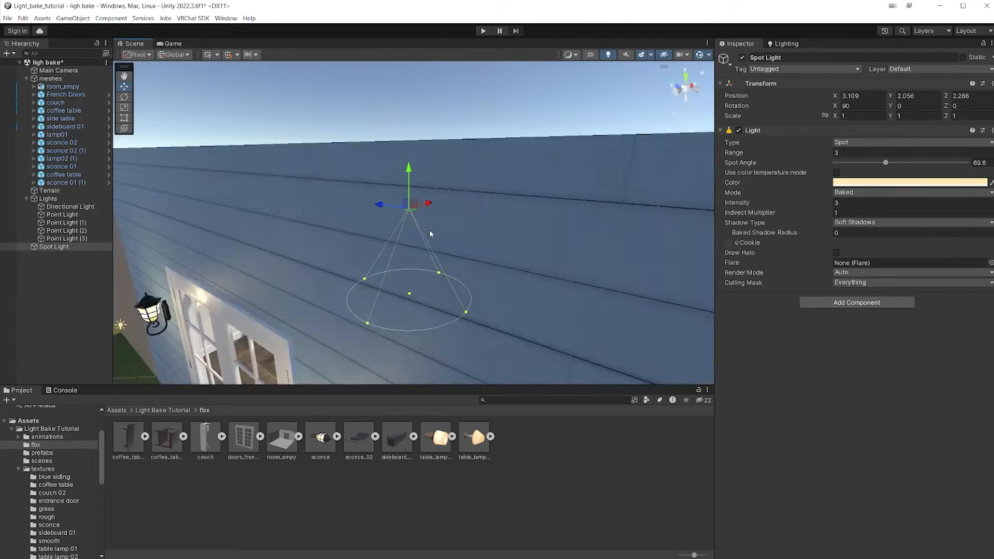
# Try rotating the directional light around its Y axis to about -6.889, and undo the rotation.
pyautogui.moveTo(429, 234); pyautogui.dragTo(558, 201, button='right')
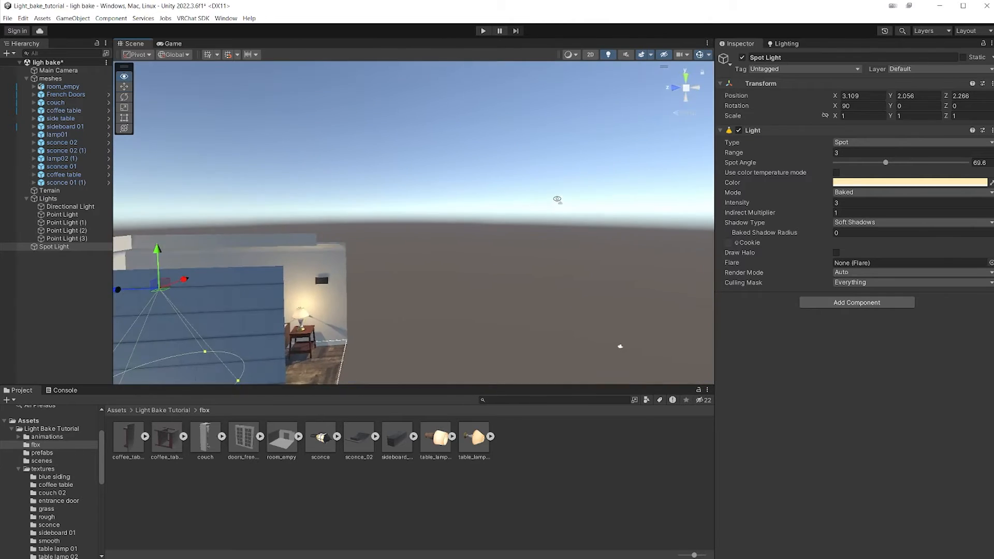
pyautogui.click(73, 206)
pyautogui.moveTo(362, 233); pyautogui.dragTo(568, 141, button='right')
pyautogui.press('e')
pyautogui.moveTo(562, 126); pyautogui.dragTo(527, 184)
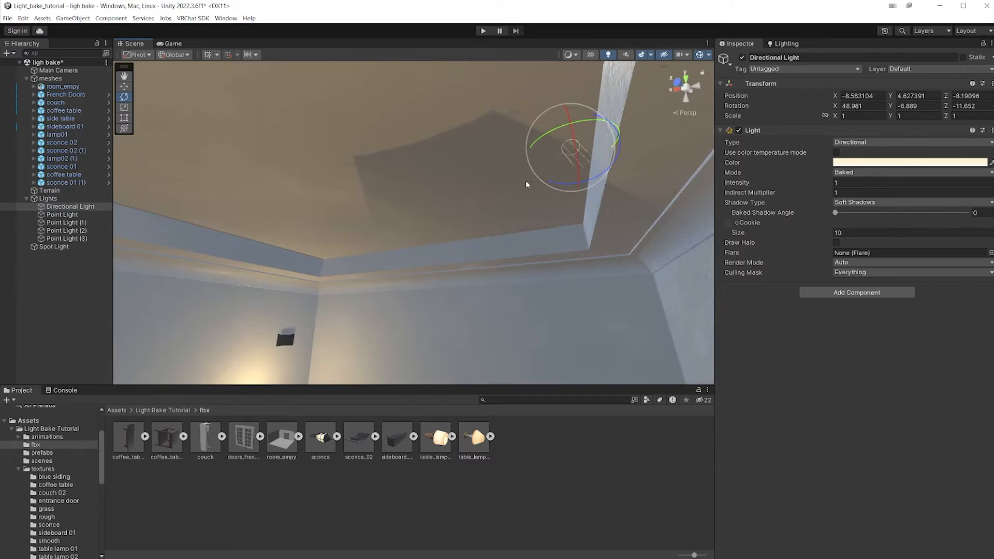
pyautogui.hotkey('ctrl', 'z')
# Readjust the spot light's height at the lower edge of the corner sconce to about Y 2.035.
pyautogui.moveTo(528, 184); pyautogui.dragTo(477, 211, button='right')
pyautogui.moveTo(476, 211); pyautogui.dragTo(454, 239, button='middle')
pyautogui.moveTo(455, 238); pyautogui.dragTo(459, 133, button='right')
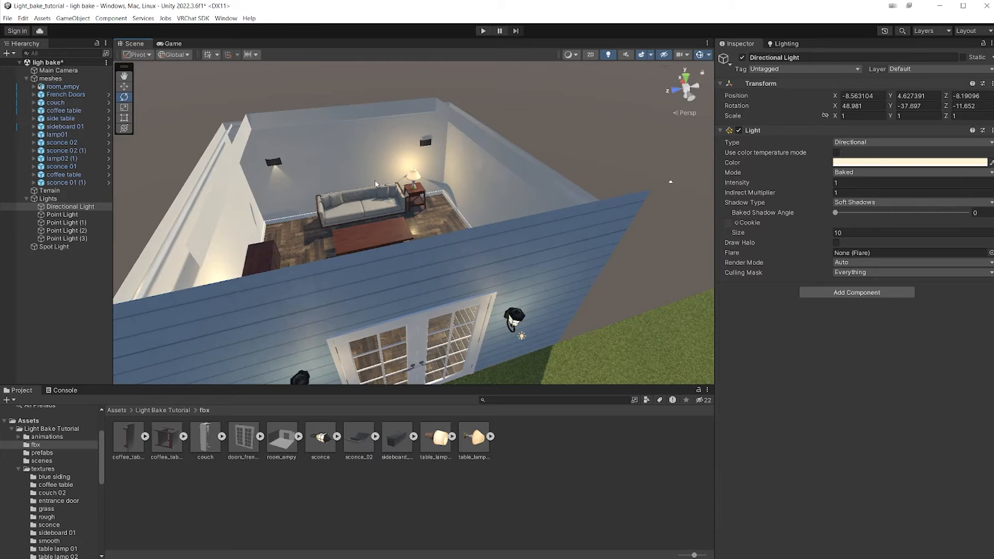
pyautogui.moveTo(446, 188); pyautogui.dragTo(468, 213, button='right')
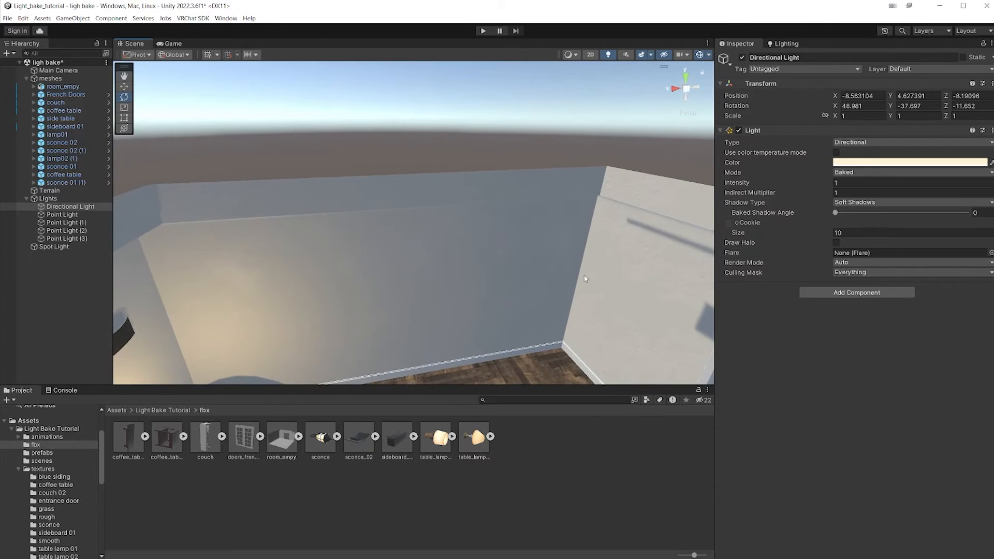
pyautogui.moveTo(542, 239); pyautogui.dragTo(284, 116, button='right')
pyautogui.click(418, 138)
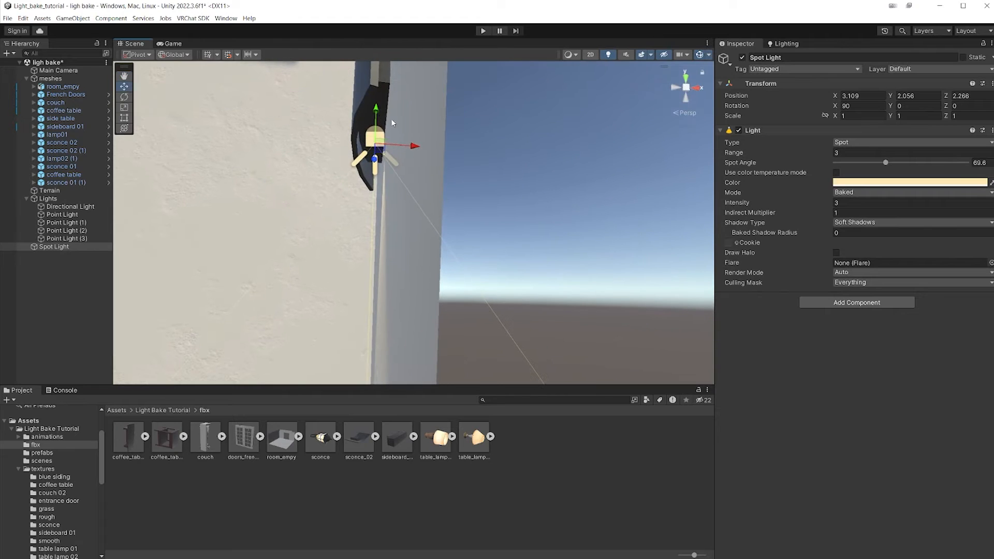
pyautogui.moveTo(387, 146); pyautogui.dragTo(492, 202, button='right')
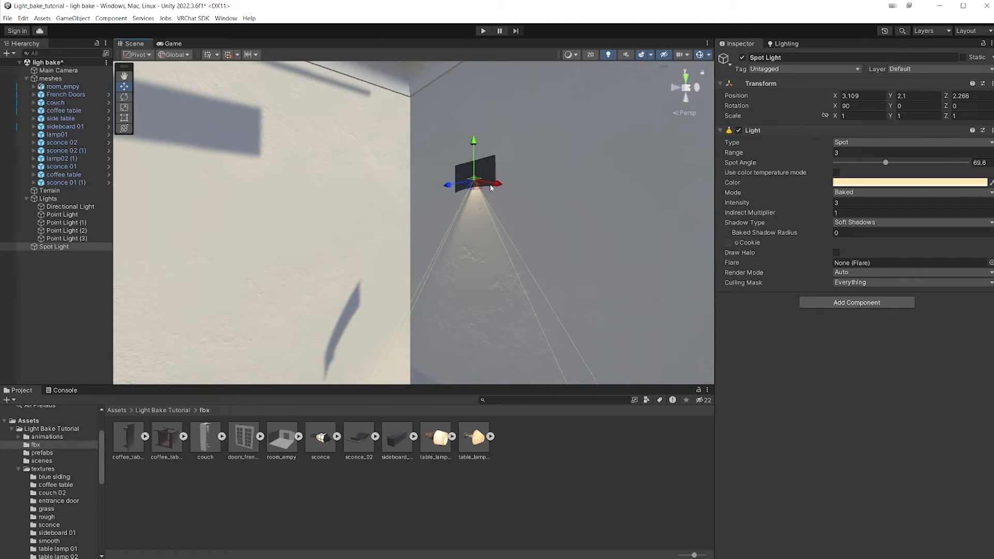
pyautogui.moveTo(487, 189); pyautogui.dragTo(383, 173, button='right')
pyautogui.press('w')
pyautogui.moveTo(456, 103); pyautogui.dragTo(455, 111)
pyautogui.moveTo(455, 111); pyautogui.dragTo(434, 162, button='right')
pyautogui.press('s')
pyautogui.press('w')
# Duplicate the spot light, turn the copy to shine upward and raise it to the sconce's upper edge.
pyautogui.hotkey('ctrl', 'd')
pyautogui.press('e')
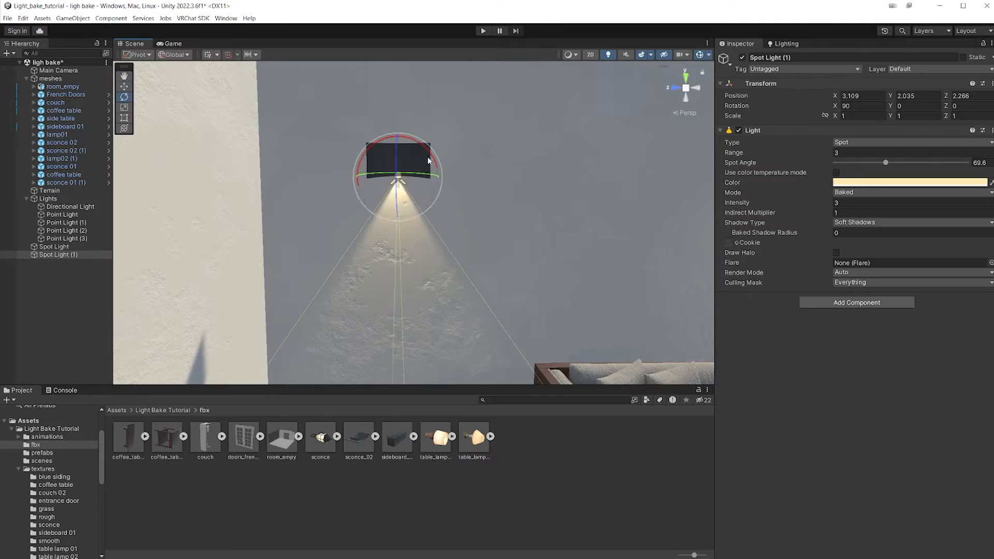
pyautogui.moveTo(426, 161); pyautogui.dragTo(206, 7)
pyautogui.press('w')
pyautogui.moveTo(398, 133); pyautogui.dragTo(398, 108)
# Duplicate both sconce spot lights and move the copies to the other wall sconce above the side table.
pyautogui.keyDown('shift'); pyautogui.click(54, 246); pyautogui.keyUp('shift')
pyautogui.moveTo(399, 187); pyautogui.dragTo(436, 224, button='right')
pyautogui.hotkey('ctrl', 'd')
pyautogui.moveTo(289, 217); pyautogui.dragTo(522, 217)
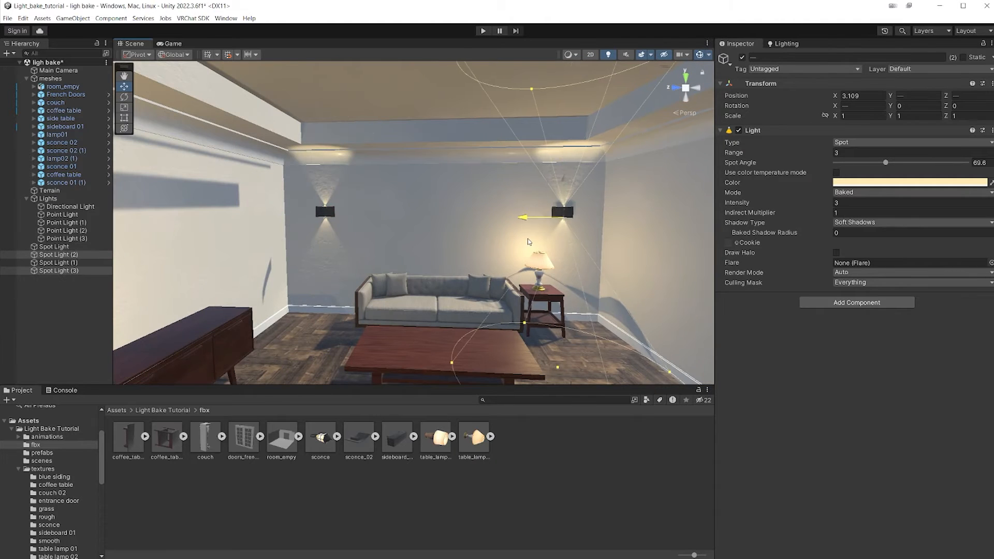
# Move all four spot lights into the Lights group and clear the selection.
pyautogui.click(67, 246)
pyautogui.keyDown('shift'); pyautogui.click(69, 270); pyautogui.keyUp('shift')
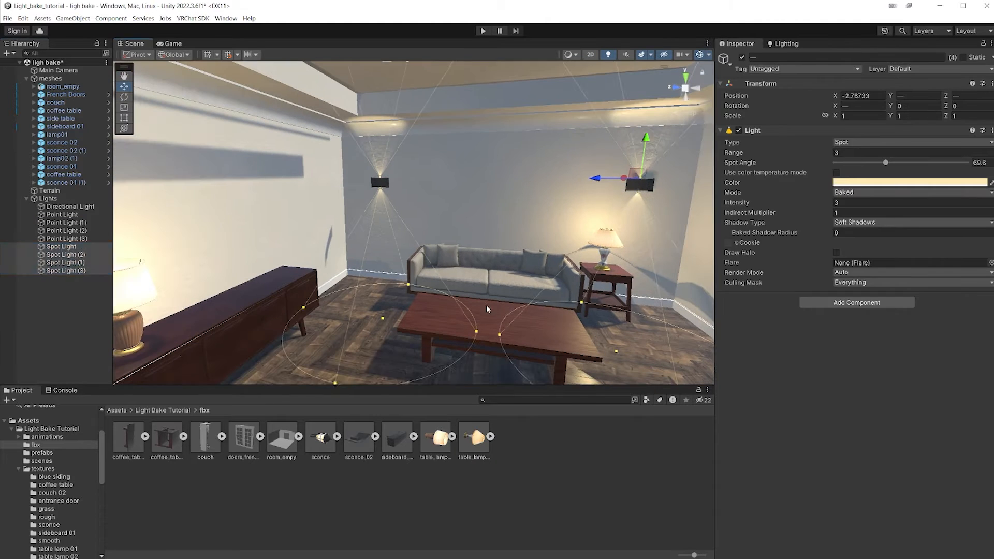
pyautogui.click(260, 304)
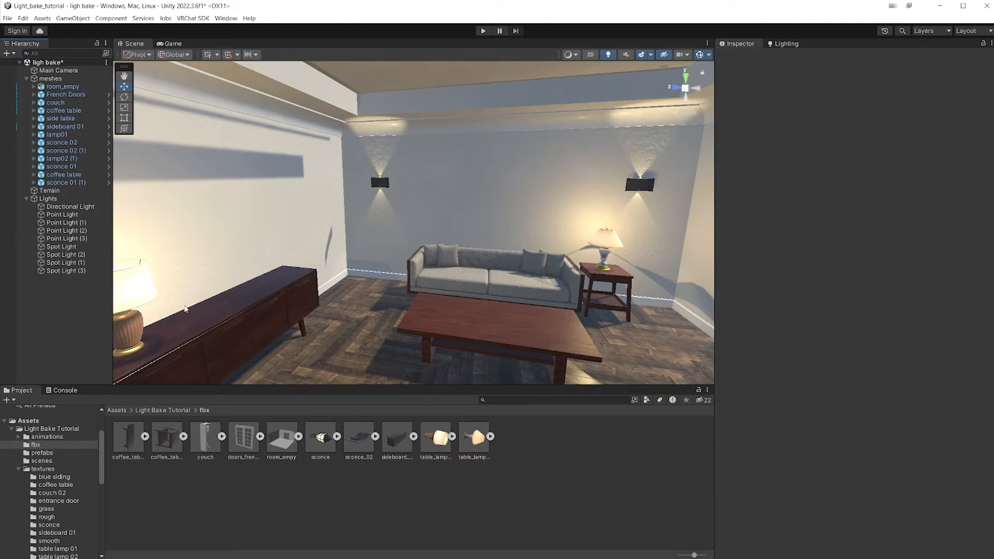
# Create an area light in the room near the sideboard.
pyautogui.rightClick(58, 311)
pyautogui.moveTo(106, 454)
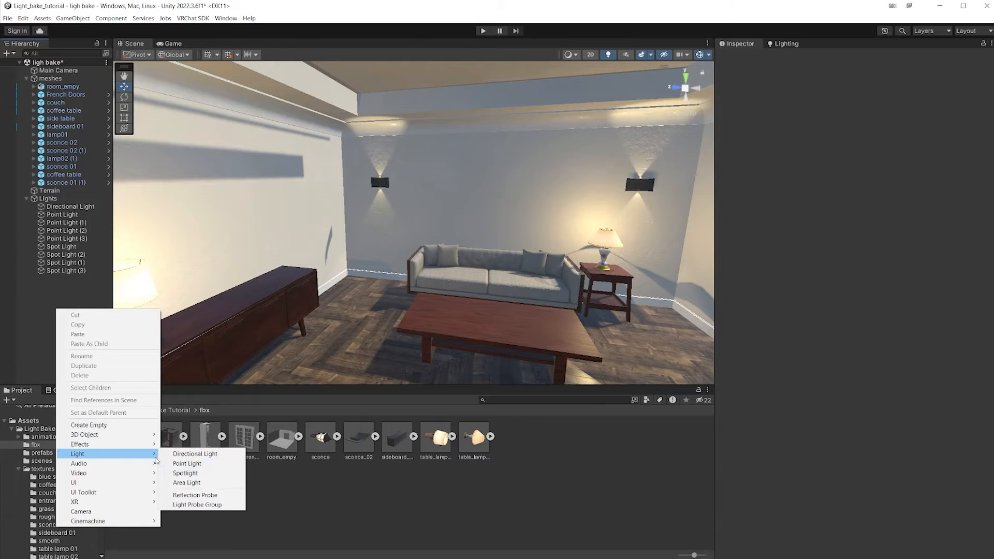
pyautogui.click(181, 482)
pyautogui.moveTo(394, 222); pyautogui.dragTo(395, 277, button='middle')
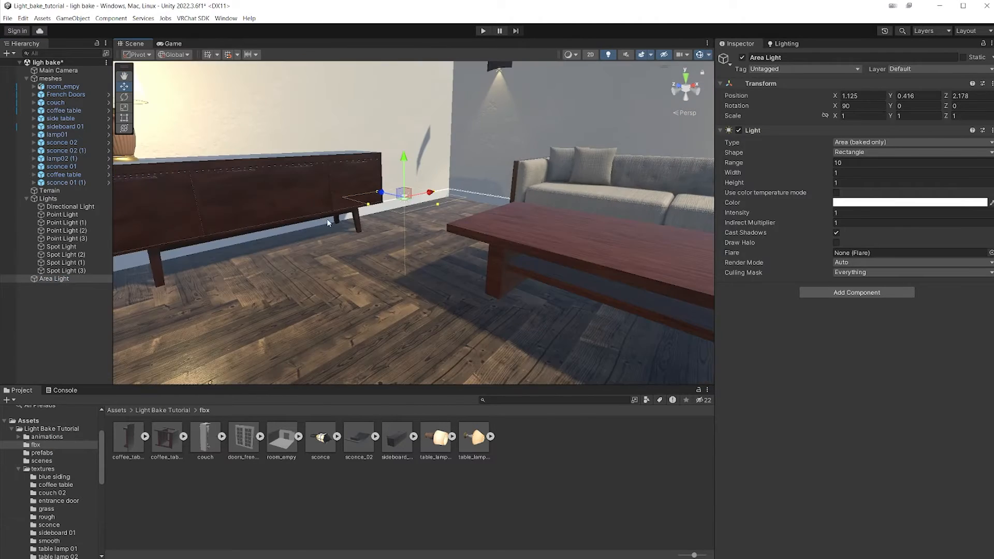
# Fit the area light beneath the sideboard, about 1.59 wide and 0.62 high, at about X -0.099, Y 0.243, Z 2.662.
pyautogui.scroll(-3, 363, 220)
pyautogui.moveTo(327, 218); pyautogui.dragTo(441, 251, button='right')
pyautogui.press('w')
pyautogui.press('s')
pyautogui.scroll(-3, 429, 223)
pyautogui.press('w')
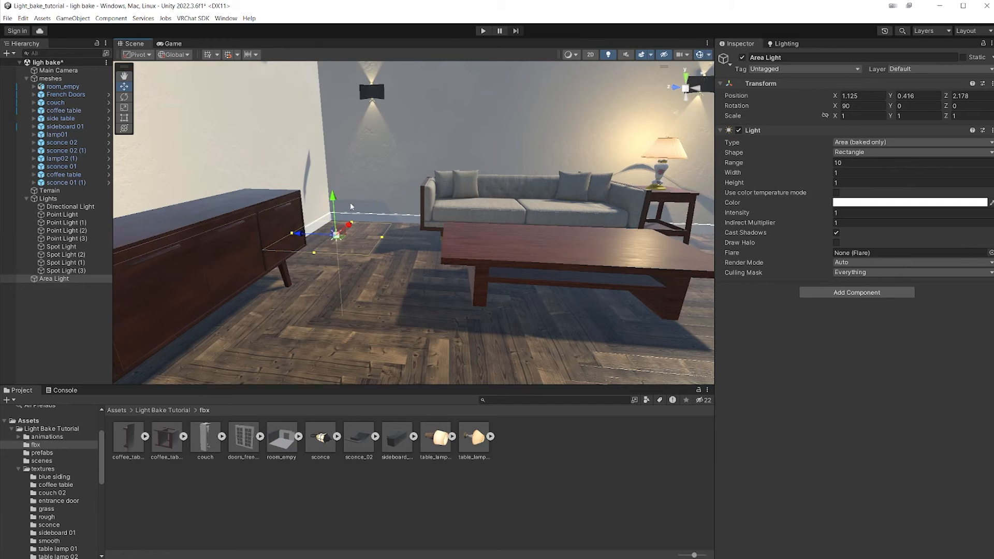
pyautogui.moveTo(356, 238); pyautogui.dragTo(386, 233, button='middle')
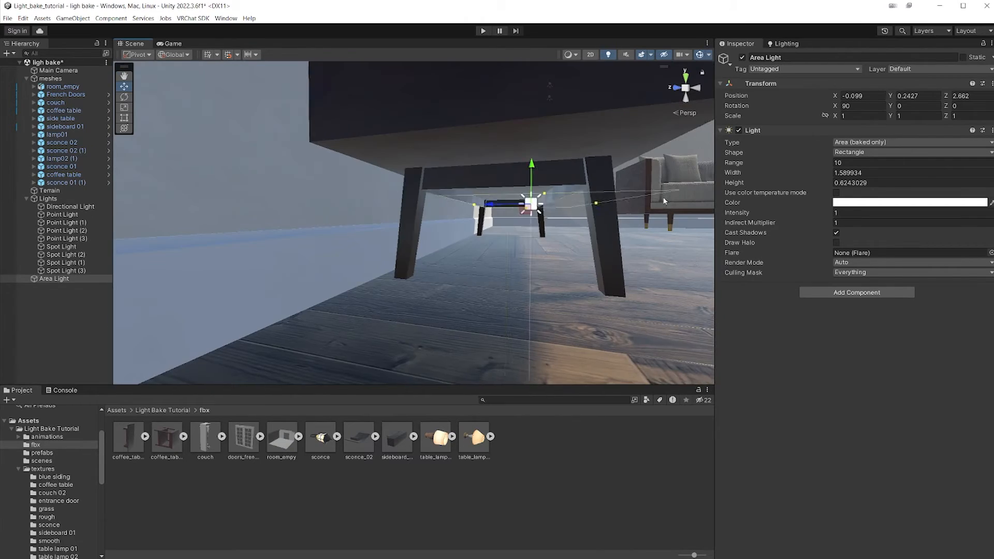
# Give the area light a pale warm colour and move it into the Lights group.
pyautogui.click(910, 203)
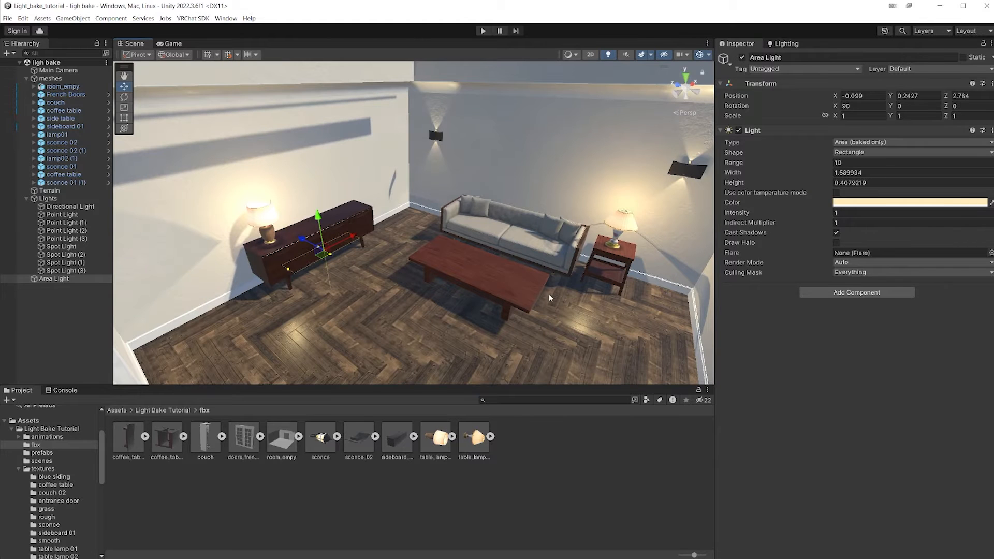
pyautogui.moveTo(548, 294); pyautogui.dragTo(505, 301, button='middle')
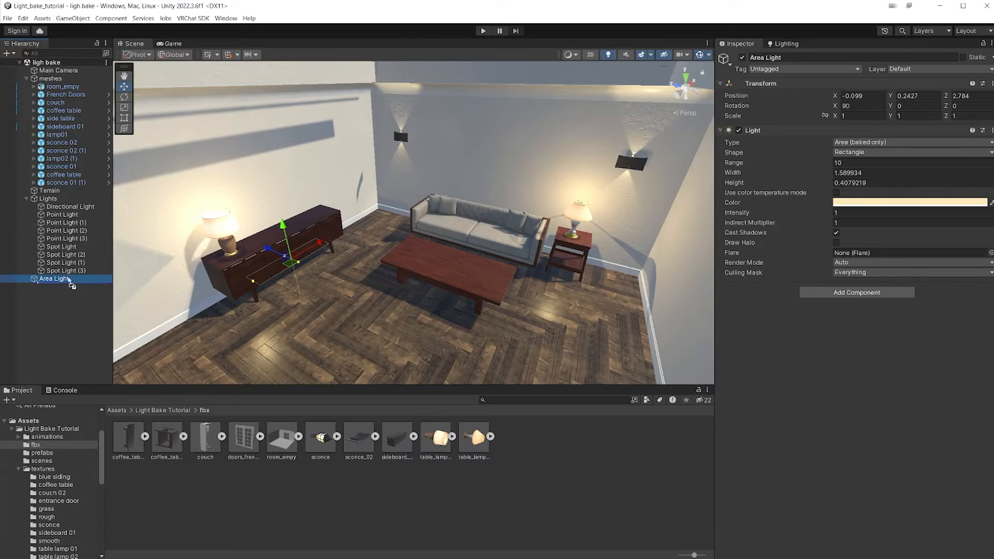
pyautogui.moveTo(67, 206); pyautogui.dragTo(68, 204)
# Add a light probe group to the scene and lower it into the room, to about Y 2.722.
pyautogui.rightClick(40, 316)
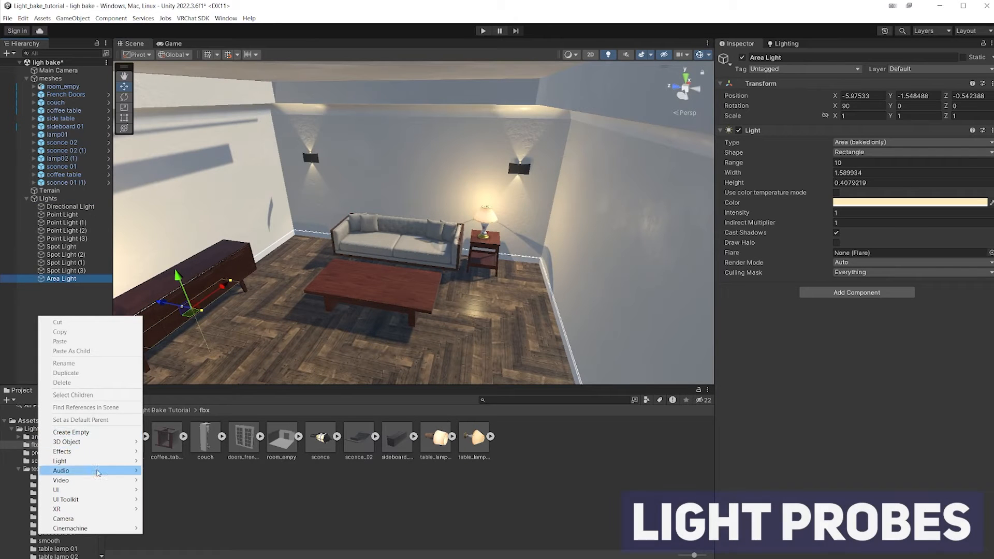
pyautogui.moveTo(99, 463)
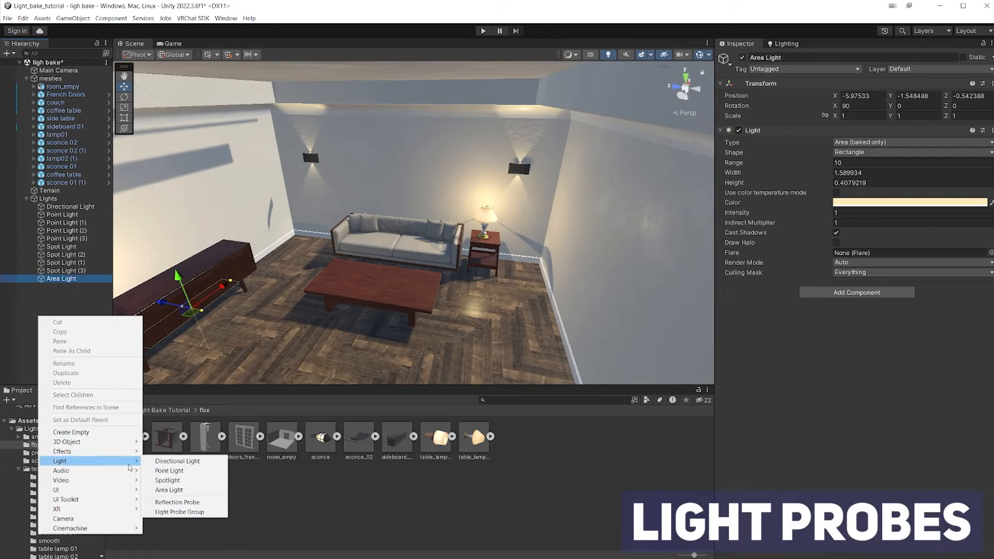
pyautogui.click(180, 511)
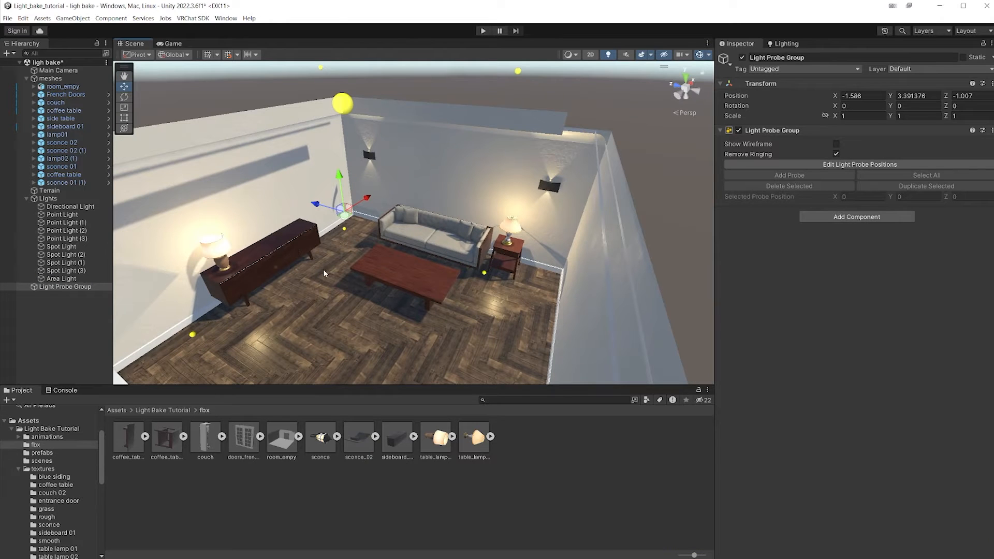
pyautogui.moveTo(327, 208); pyautogui.dragTo(344, 164, button='right')
pyautogui.press('s')
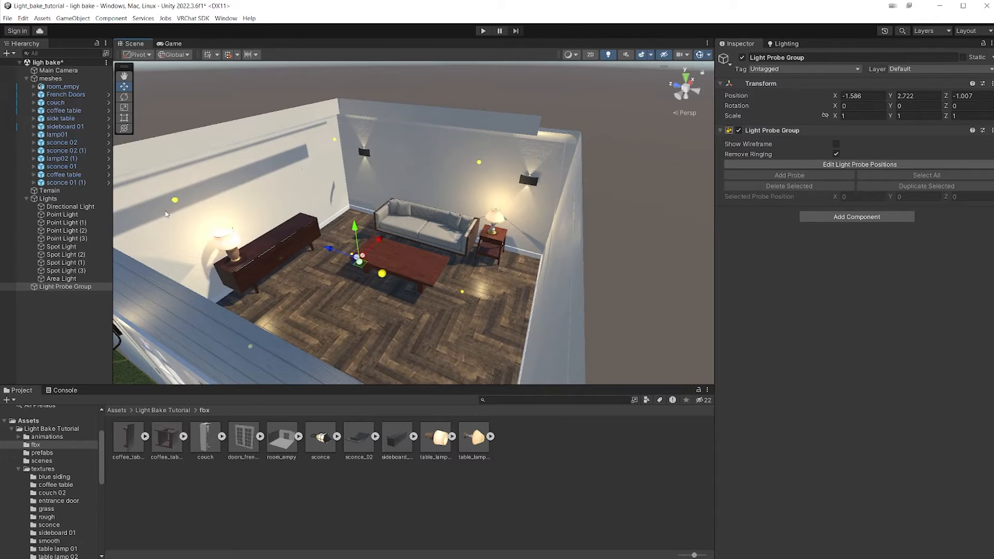
# Reposition the light probe group inside the room at about X 0.06, Y 2.332, Z -0.14.
pyautogui.moveTo(369, 172); pyautogui.dragTo(369, 177)
pyautogui.press('w')
pyautogui.moveTo(378, 201); pyautogui.dragTo(456, 249, button='right')
pyautogui.press('s')
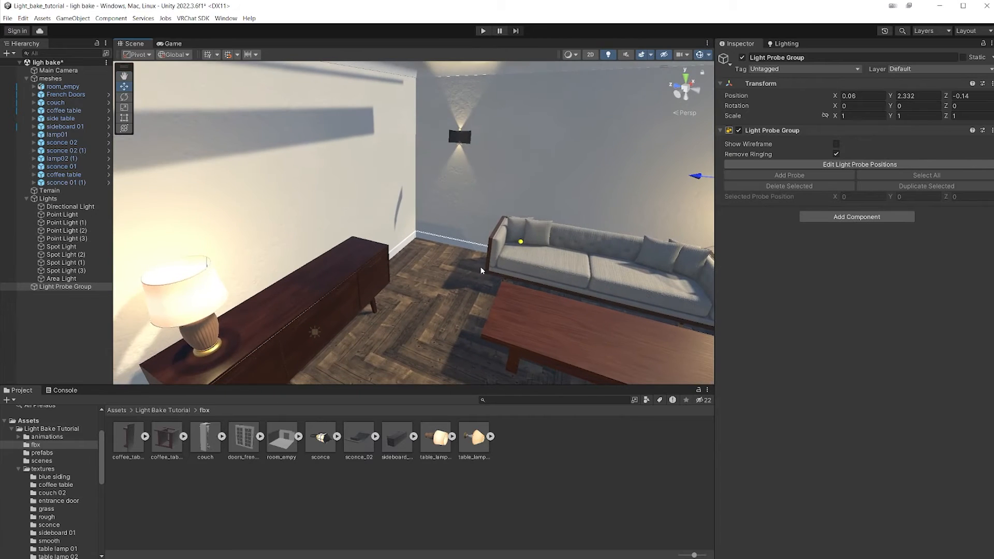
pyautogui.press('d')
pyautogui.moveTo(536, 250); pyautogui.dragTo(430, 233, button='right')
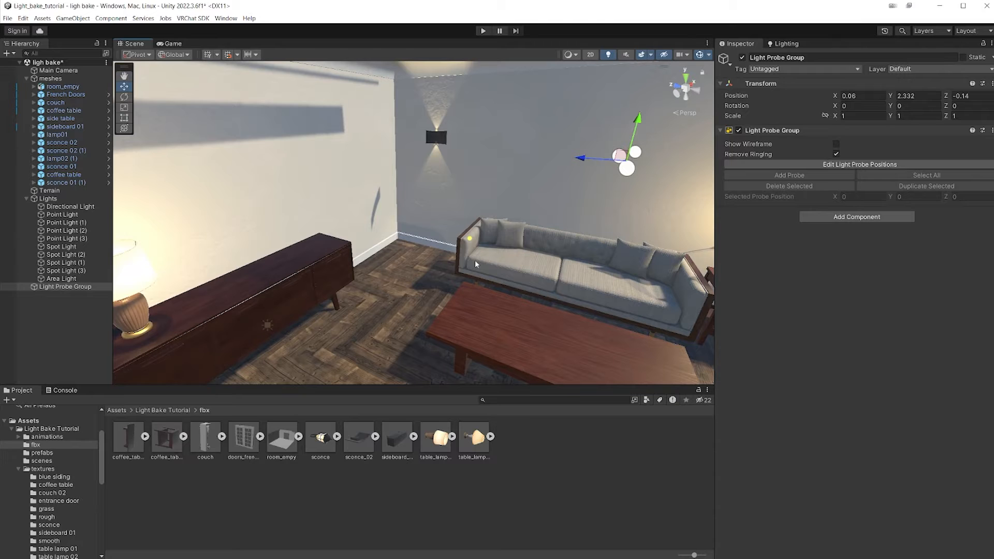
# Move the light probe group into the room corner beside the French doors, at about X -1.563, Y 1.252, Z -1.879.
pyautogui.moveTo(475, 265); pyautogui.dragTo(526, 300, button='right')
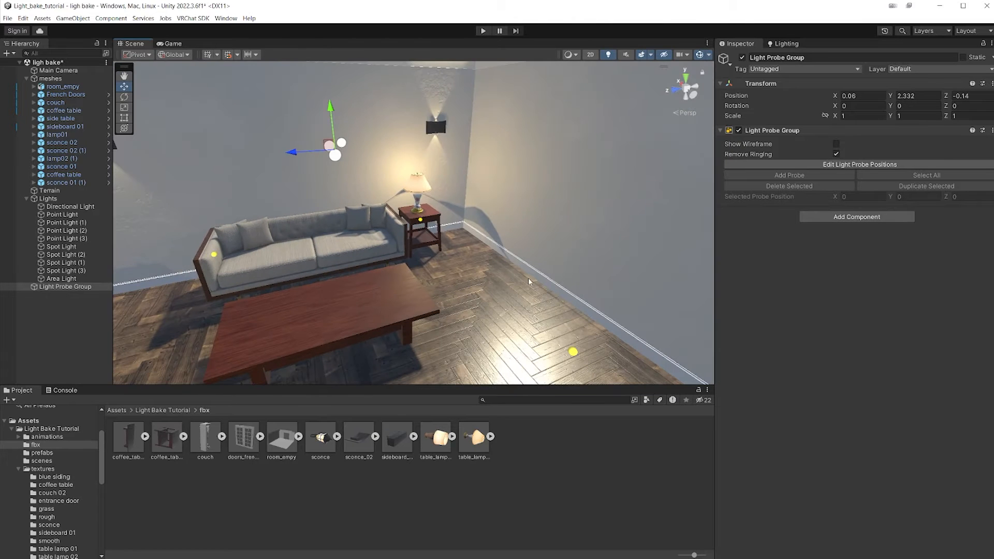
pyautogui.moveTo(530, 366); pyautogui.dragTo(682, 315, button='right')
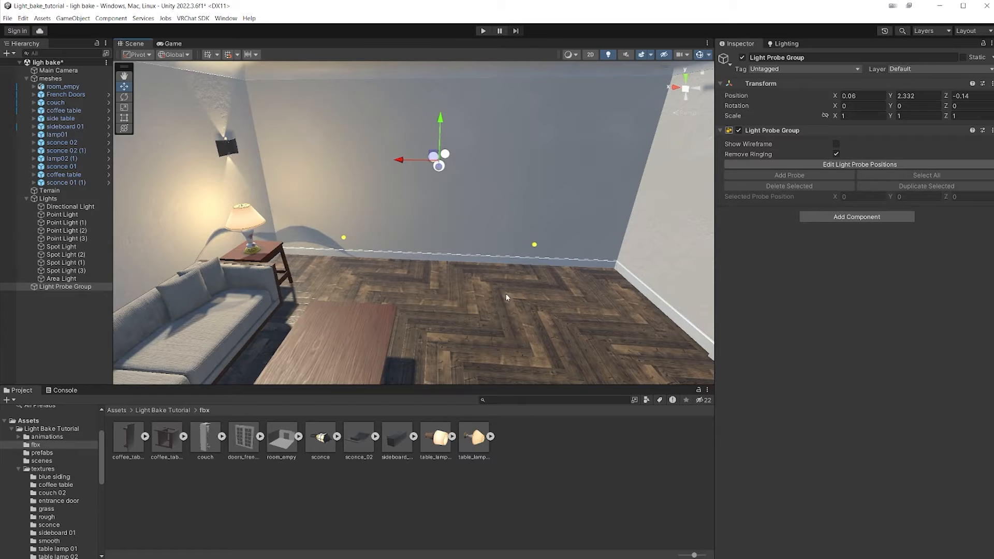
pyautogui.moveTo(386, 270); pyautogui.dragTo(429, 288, button='right')
pyautogui.moveTo(486, 229); pyautogui.dragTo(411, 314, button='right')
pyautogui.moveTo(593, 192); pyautogui.dragTo(418, 198, button='right')
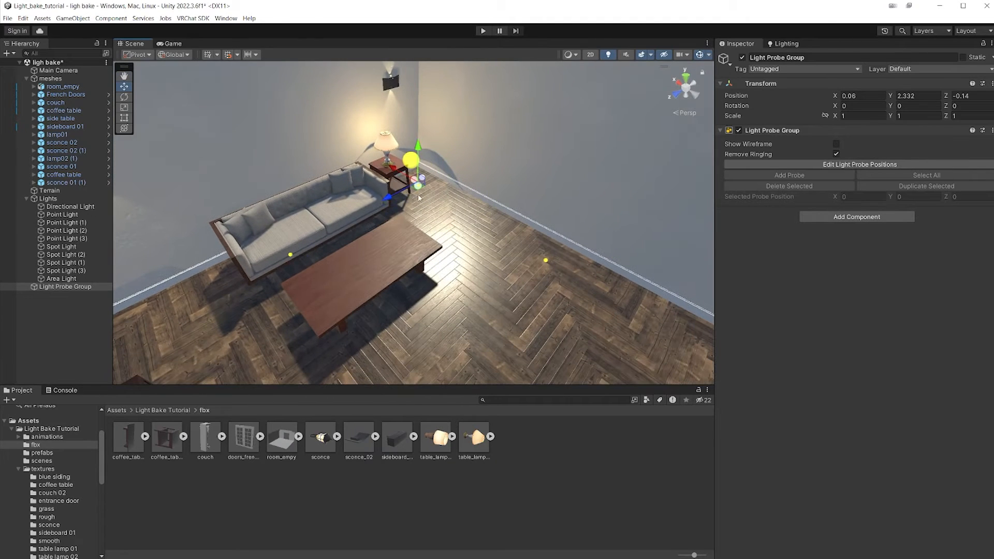
pyautogui.moveTo(420, 192); pyautogui.dragTo(326, 172)
pyautogui.moveTo(394, 206)
pyautogui.mouseDown(button='right')
pyautogui.moveTo(303, 189)
pyautogui.moveTo(396, 196)
pyautogui.mouseUp(button='right')
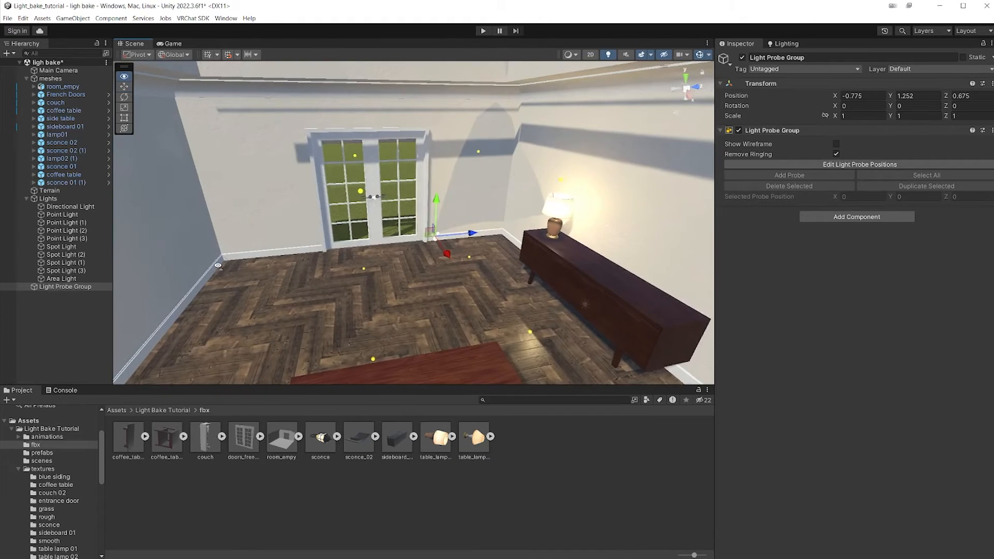
pyautogui.moveTo(429, 310); pyautogui.dragTo(418, 300, button='right')
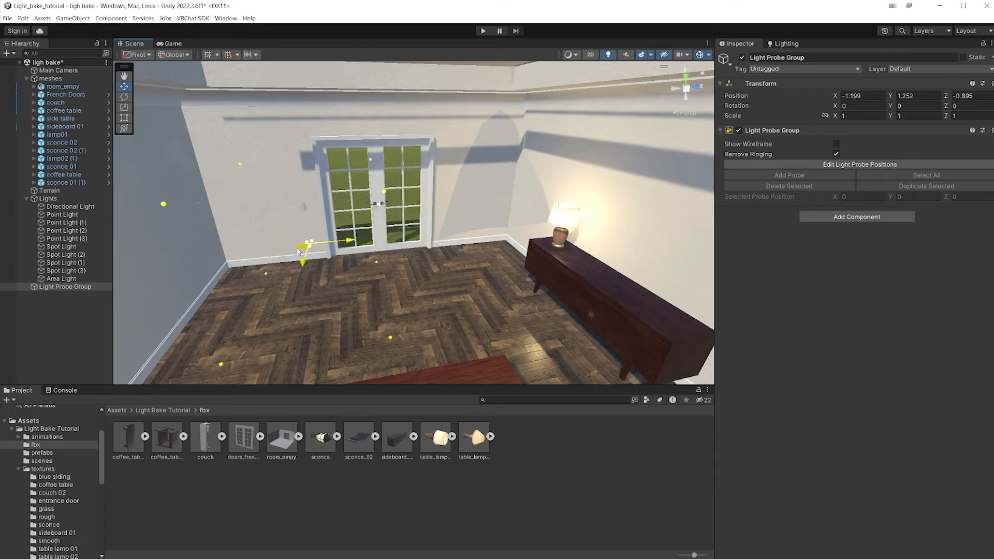
pyautogui.moveTo(295, 254); pyautogui.dragTo(412, 293, button='right')
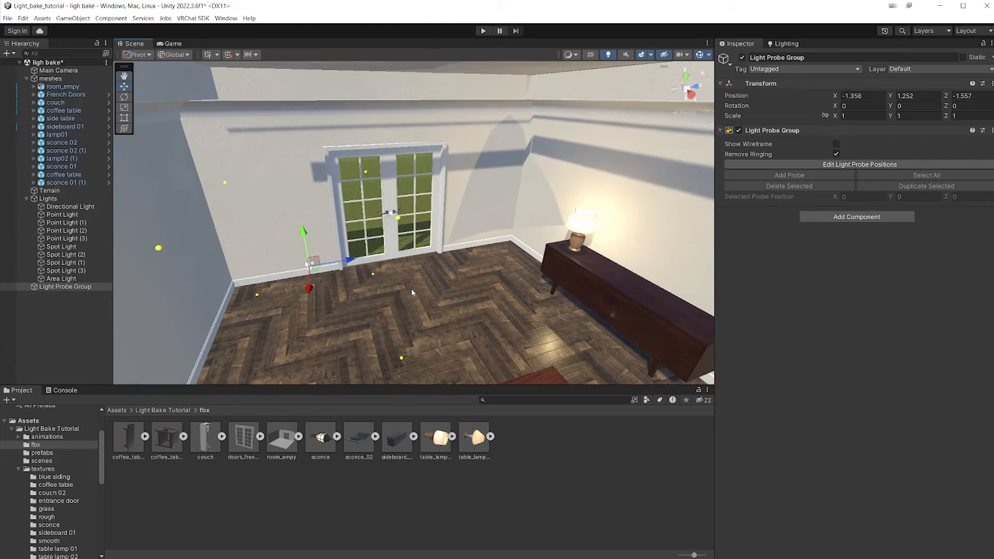
pyautogui.moveTo(296, 268); pyautogui.dragTo(285, 266)
pyautogui.moveTo(284, 266); pyautogui.dragTo(323, 261, button='right')
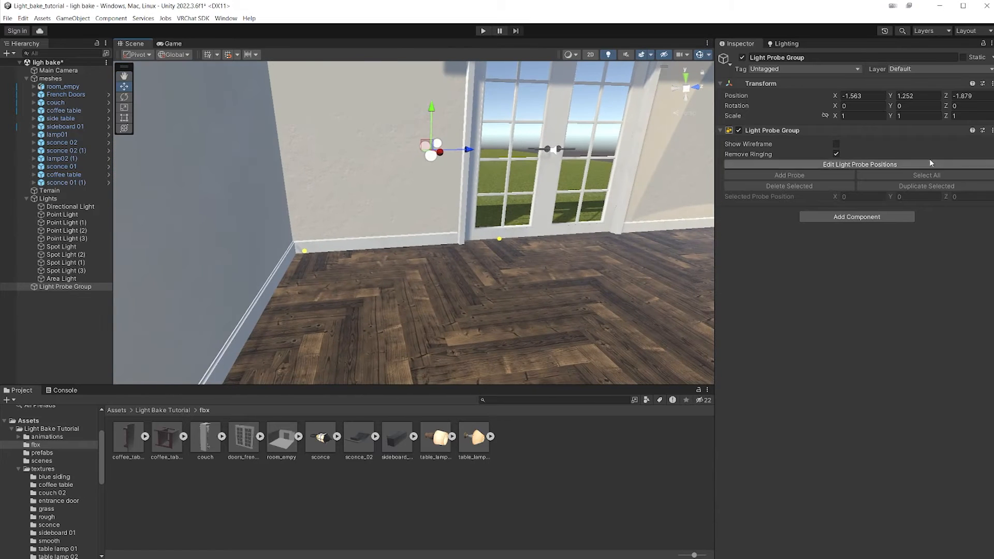
# Start editing the light probe positions and lower the group's upper probes to about Y 0.751.
pyautogui.click(821, 164)
pyautogui.press('s')
pyautogui.scroll(-1, 474, 199)
pyautogui.moveTo(514, 195); pyautogui.dragTo(431, 150, button='right')
pyautogui.moveTo(498, 211); pyautogui.dragTo(356, 215, button='right')
pyautogui.press('s')
pyautogui.scroll(-1, 356, 216)
pyautogui.moveTo(354, 115); pyautogui.dragTo(455, 313)
pyautogui.moveTo(456, 313); pyautogui.dragTo(414, 297, button='middle')
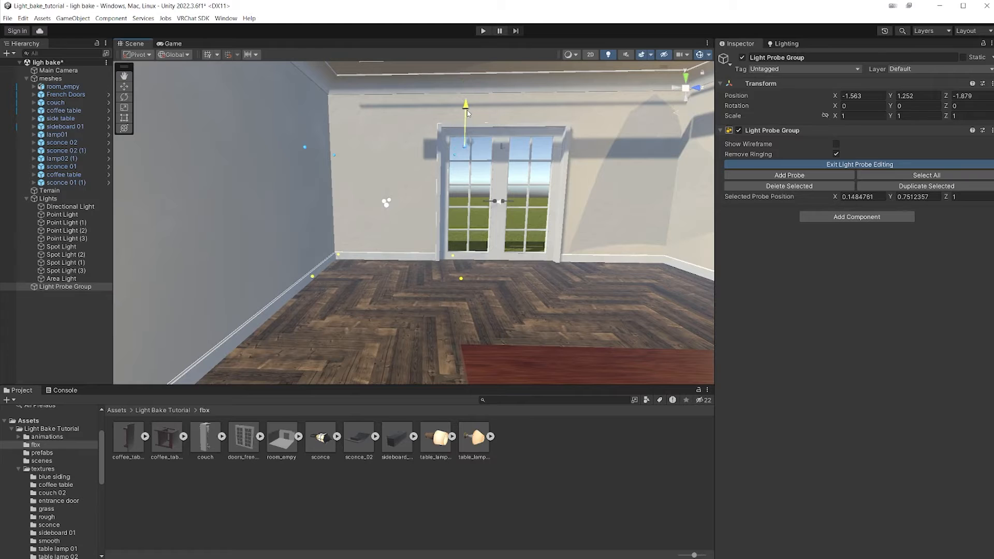
# Narrow the probe block to about Z 0.388 and add a third probe layer at about Y 1.824.
pyautogui.moveTo(467, 113); pyautogui.dragTo(467, 117)
pyautogui.moveTo(416, 110); pyautogui.dragTo(539, 344)
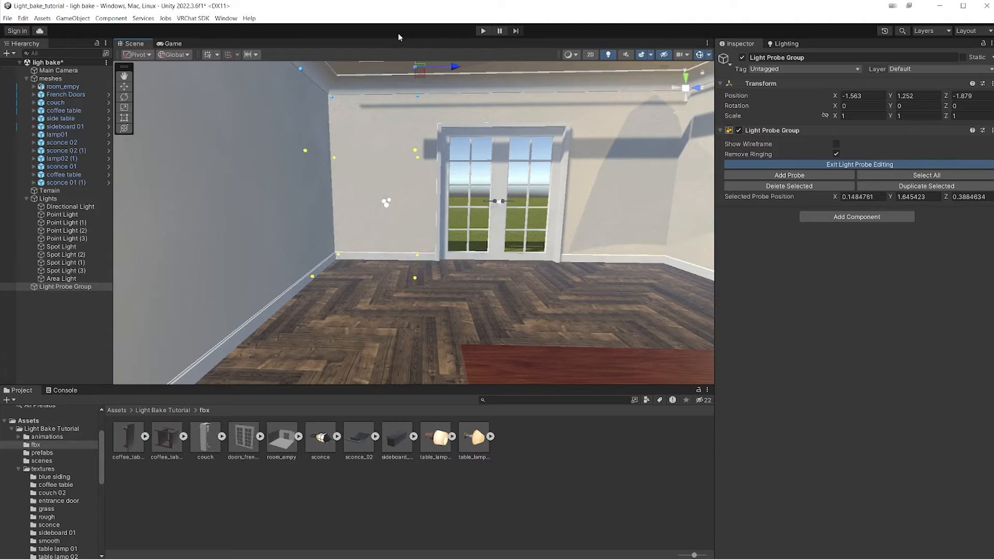
pyautogui.moveTo(416, 71); pyautogui.dragTo(428, 125, button='middle')
# Duplicate the probes repeatedly across the room and the grass outside, and move the light probe group into the Lights group.
pyautogui.click(880, 186)
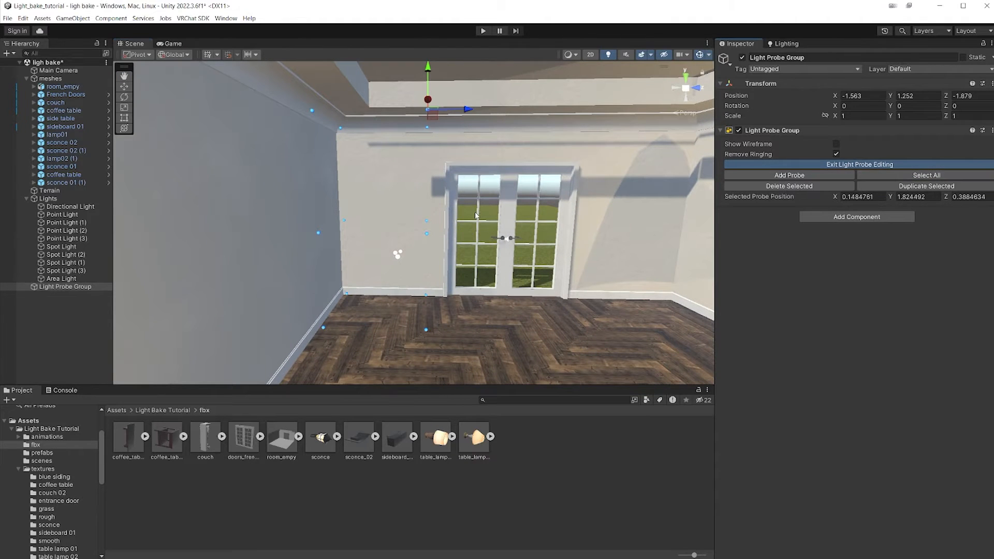
pyautogui.keyDown('alt'); pyautogui.moveTo(455, 155); pyautogui.dragTo(408, 163); pyautogui.keyUp('alt')
pyautogui.moveTo(449, 152); pyautogui.dragTo(414, 192, button='middle')
pyautogui.moveTo(560, 170); pyautogui.dragTo(548, 171)
pyautogui.moveTo(548, 171); pyautogui.dragTo(444, 152, button='middle')
pyautogui.moveTo(493, 129); pyautogui.dragTo(572, 141)
pyautogui.click(458, 125)
pyautogui.moveTo(496, 127); pyautogui.dragTo(506, 128)
pyautogui.moveTo(507, 128); pyautogui.dragTo(615, 130)
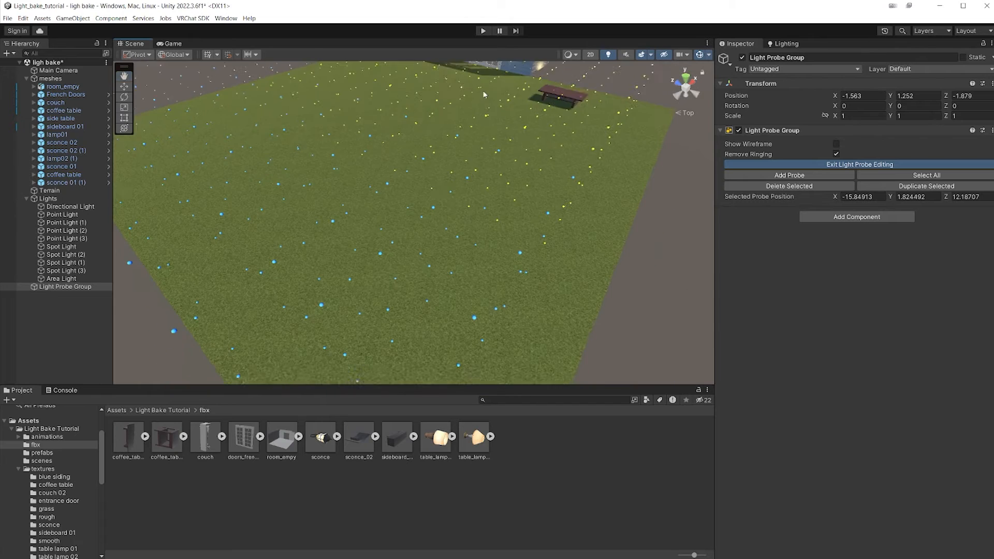
pyautogui.moveTo(451, 203); pyautogui.dragTo(496, 143, button='right')
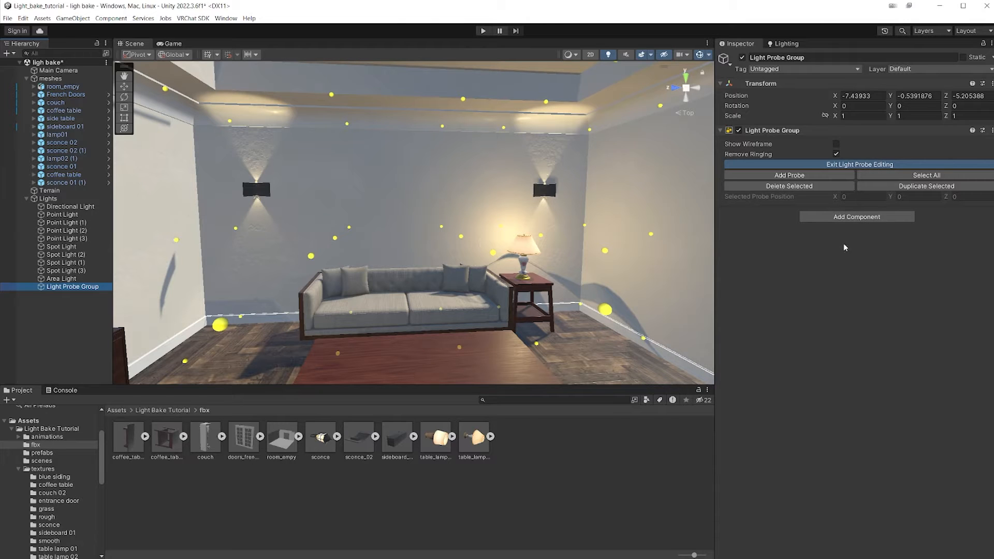
# Add a reflection probe to the scene and move it into the room, at about X -0.331, Y 1.18, Z -0.373.
pyautogui.rightClick(81, 312)
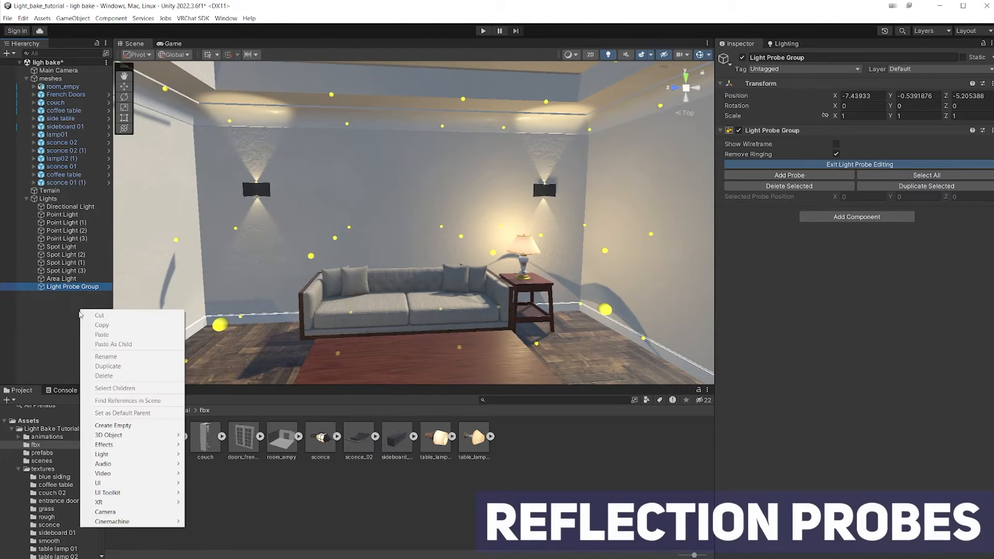
pyautogui.moveTo(137, 456)
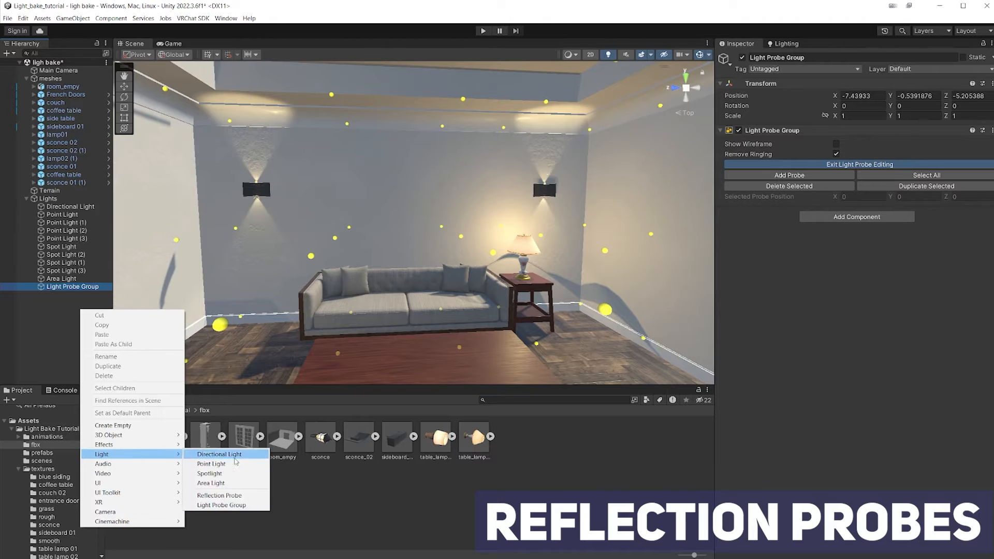
pyautogui.click(236, 496)
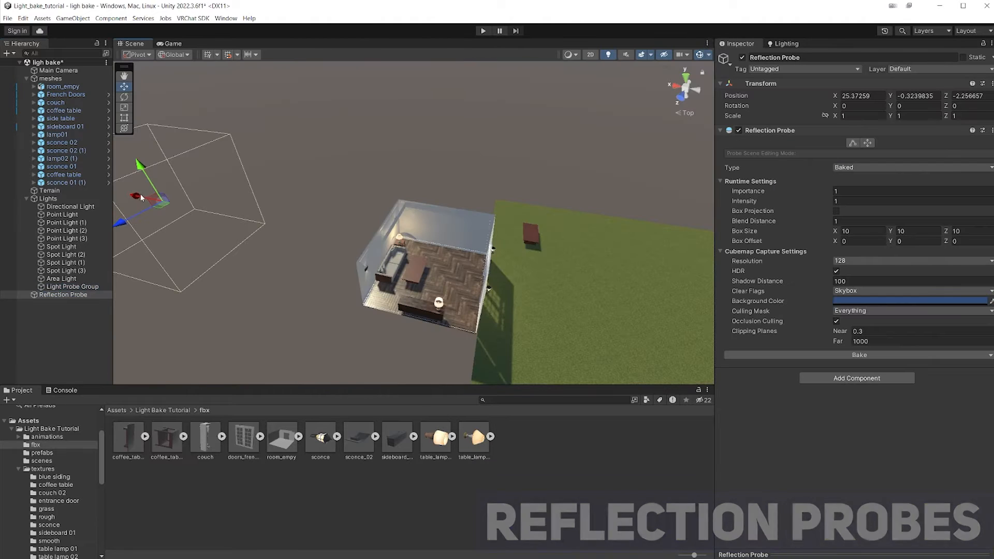
pyautogui.moveTo(140, 197); pyautogui.dragTo(400, 290)
pyautogui.scroll(4, 447, 263)
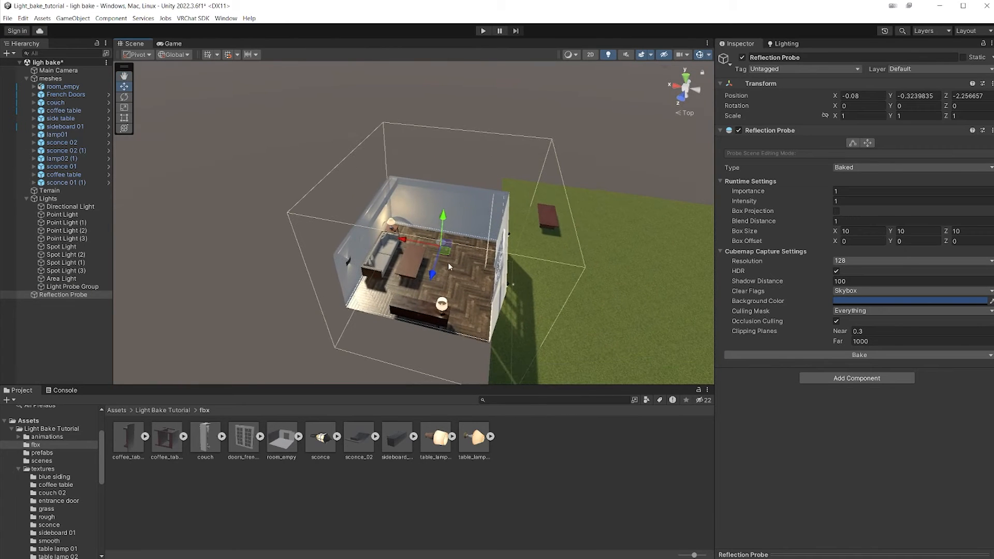
pyautogui.moveTo(445, 254); pyautogui.dragTo(385, 227)
pyautogui.scroll(5, 445, 277)
pyautogui.scroll(-5, 386, 228)
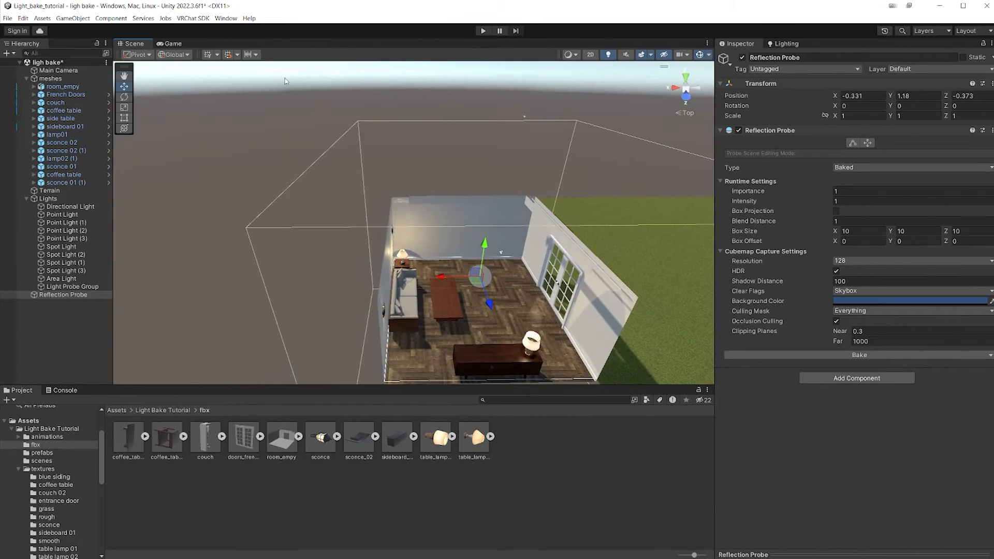
# Examine the reflection probe and its bounding box around the room from inside and outside.
pyautogui.keyDown('alt'); pyautogui.moveTo(430, 329); pyautogui.dragTo(448, 181); pyautogui.keyUp('alt')
pyautogui.press('w')
pyautogui.moveTo(448, 181); pyautogui.dragTo(479, 230, button='right')
pyautogui.press('w')
pyautogui.moveTo(411, 281); pyautogui.dragTo(423, 219, button='right')
pyautogui.press('w')
pyautogui.press('d')
pyautogui.press('s')
pyautogui.press('w')
pyautogui.press('s')
pyautogui.scroll(-8, 422, 219)
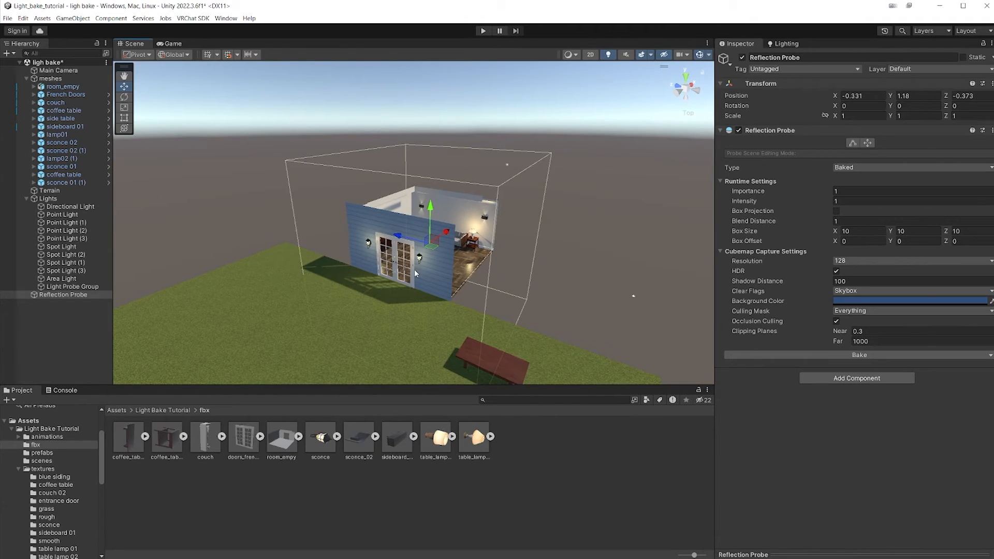
pyautogui.scroll(8, 414, 274)
pyautogui.moveTo(414, 274); pyautogui.dragTo(548, 242, button='right')
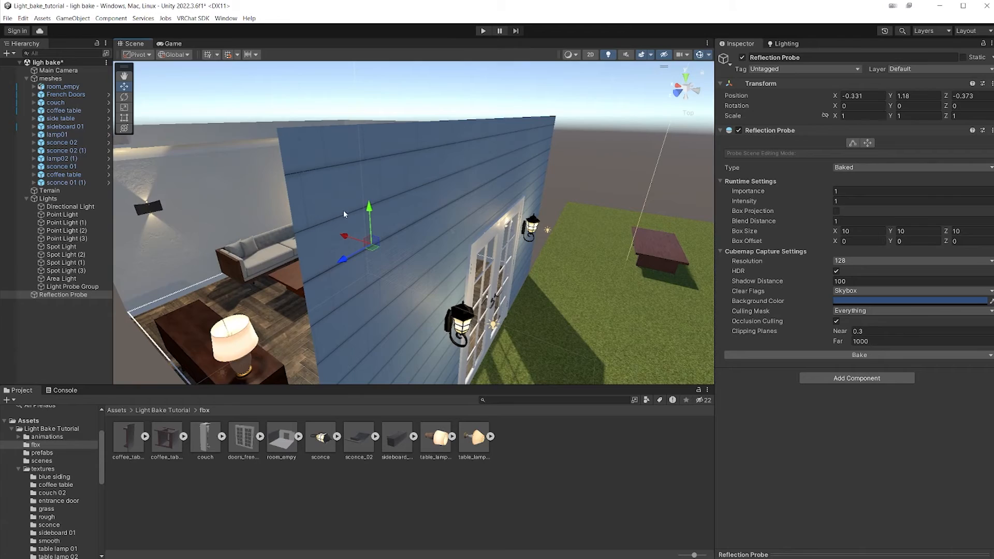
# Reposition the reflection probe higher in the room, at about X -0.135, Y 2.188, Z -0.15.
pyautogui.moveTo(344, 209); pyautogui.dragTo(388, 227, button='right')
pyautogui.press('a')
pyautogui.moveTo(400, 230); pyautogui.dragTo(370, 235)
pyautogui.press('w')
pyautogui.moveTo(393, 233); pyautogui.dragTo(496, 190, button='right')
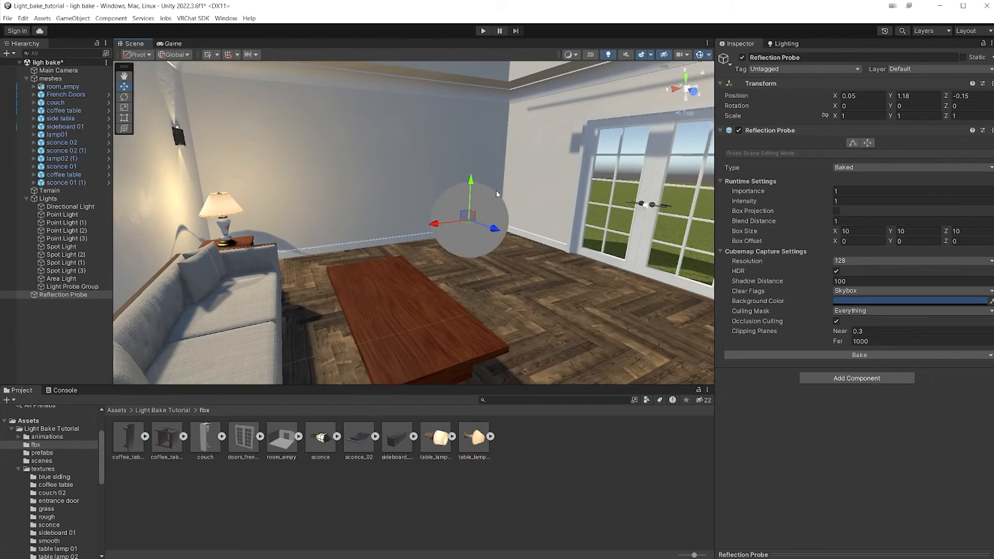
pyautogui.moveTo(468, 186); pyautogui.dragTo(449, 95)
pyautogui.press('s')
pyautogui.moveTo(449, 95); pyautogui.dragTo(339, 235, button='right')
pyautogui.press('w')
pyautogui.moveTo(301, 217); pyautogui.dragTo(314, 218)
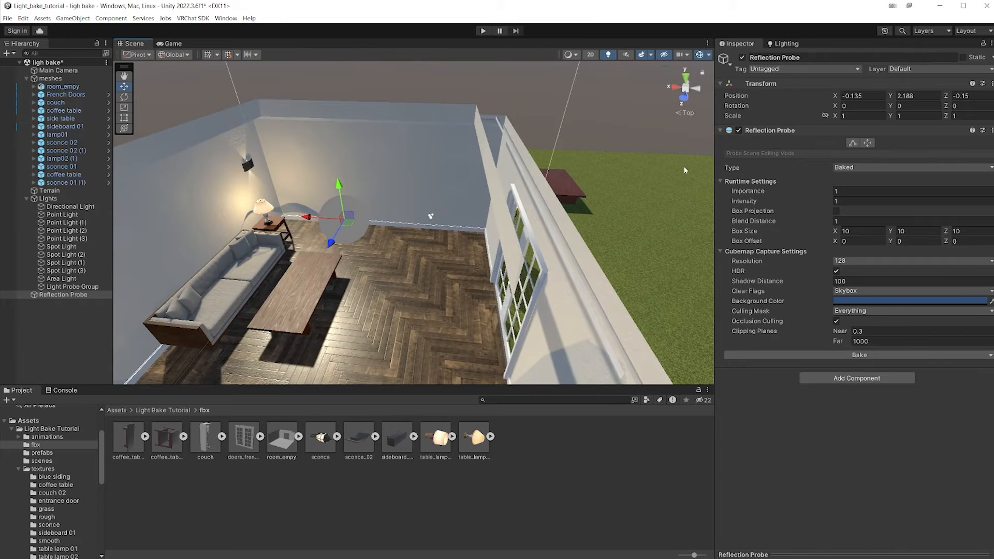
# Fit the reflection probe's box to the room, about 6.38 by 3.88 by 6.43, and move the probe into the Lights group.
pyautogui.click(853, 145)
pyautogui.press('s')
pyautogui.moveTo(483, 296); pyautogui.dragTo(441, 237, button='right')
pyautogui.press('w')
pyautogui.moveTo(496, 163); pyautogui.dragTo(496, 185)
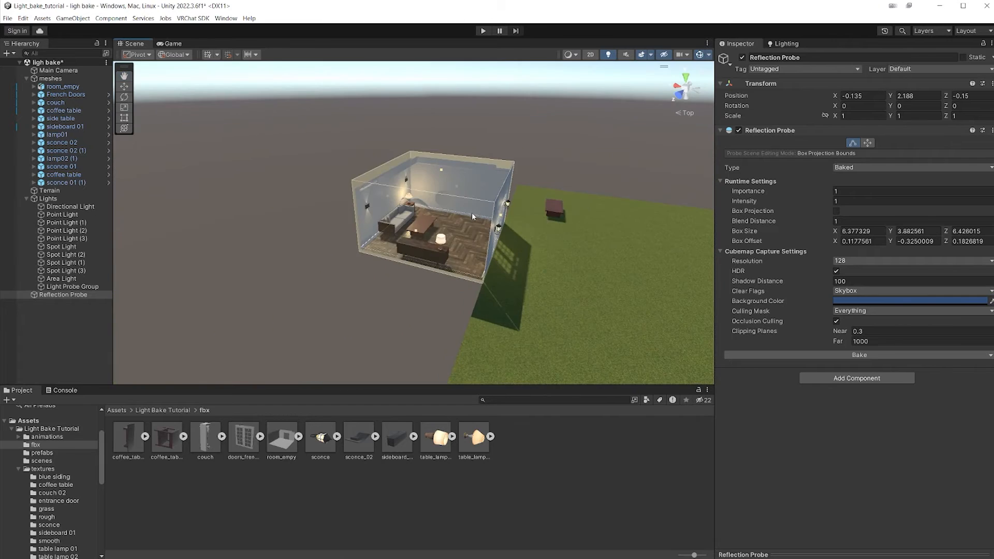
pyautogui.scroll(5, 471, 212)
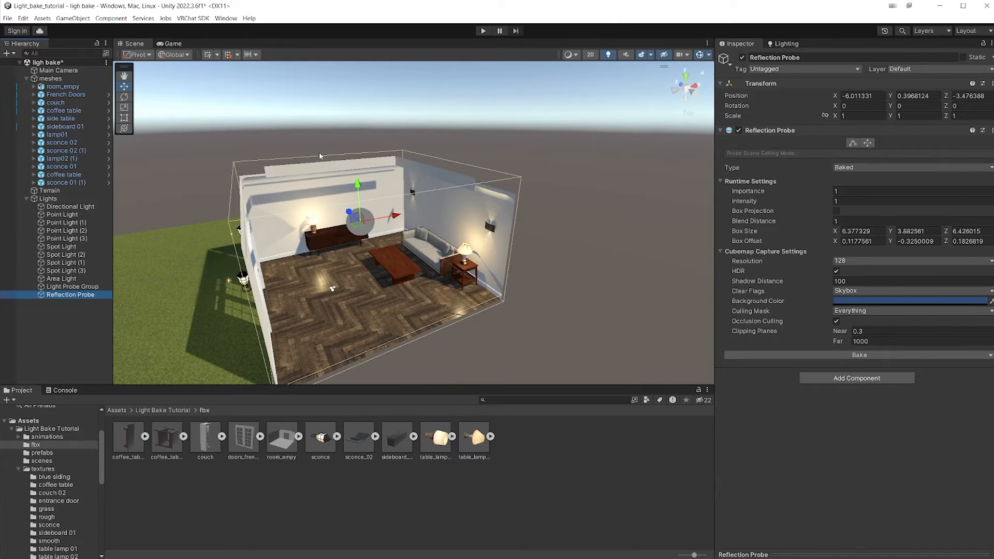
# Select the sideboard and examine its static flags, including Contribute GI.
pyautogui.moveTo(425, 225); pyautogui.dragTo(428, 226, button='right')
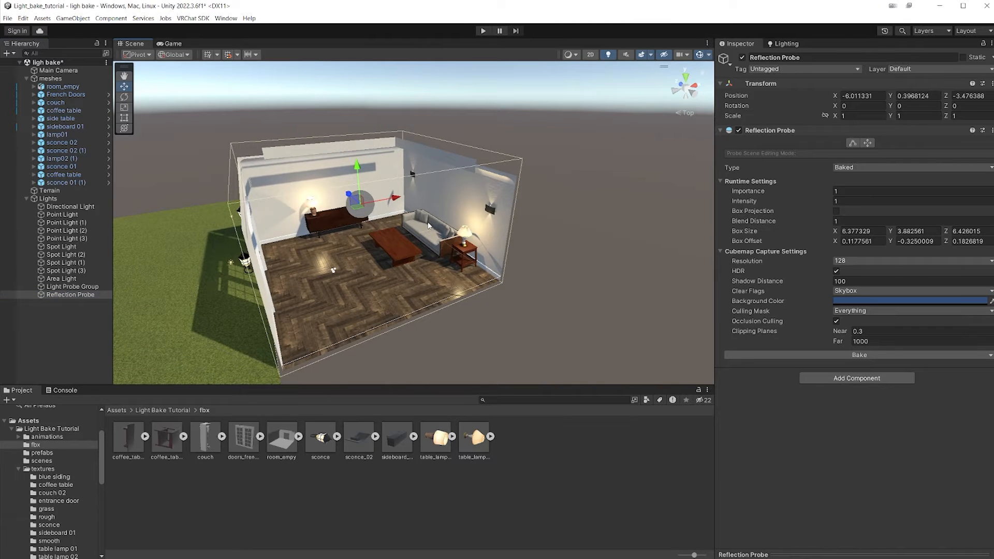
pyautogui.moveTo(442, 233); pyautogui.dragTo(430, 226, button='right')
pyautogui.press('w')
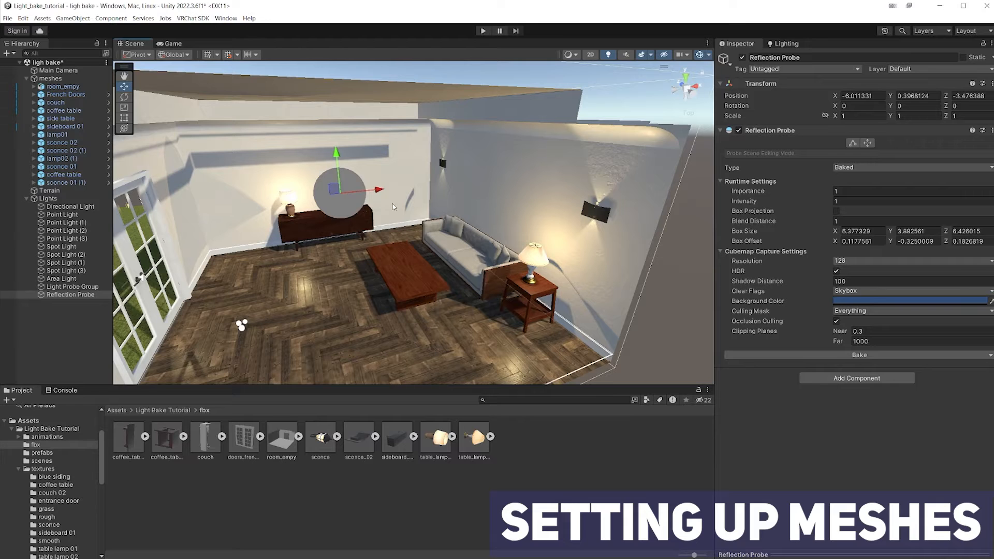
pyautogui.moveTo(417, 202); pyautogui.dragTo(381, 204, button='right')
pyautogui.click(372, 200)
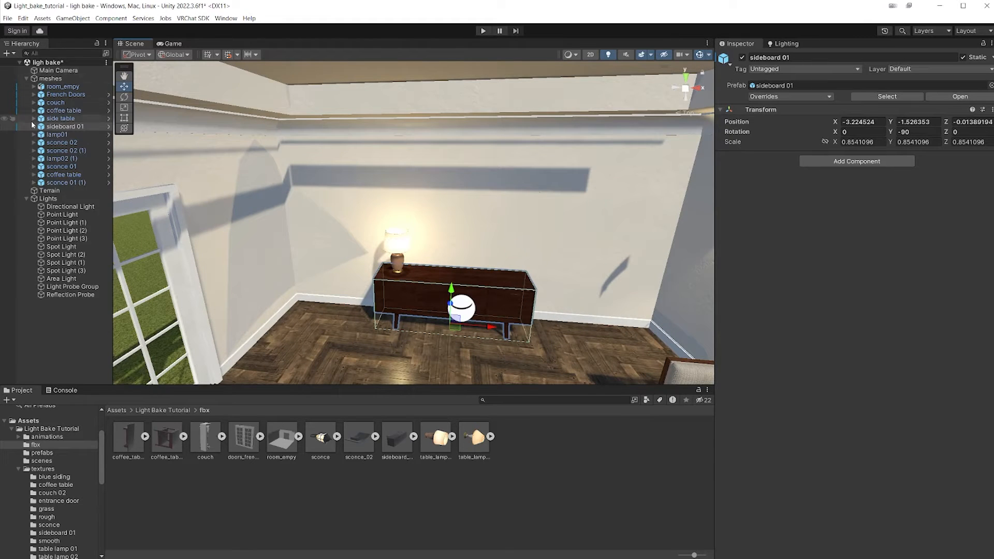
pyautogui.press('w')
pyautogui.moveTo(362, 284); pyautogui.dragTo(497, 269, button='right')
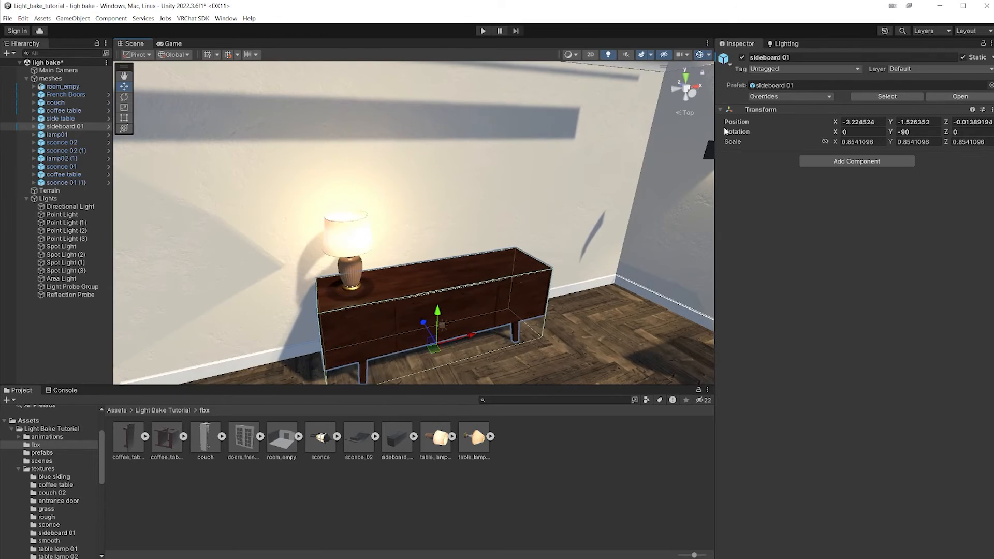
pyautogui.click(962, 57)
pyautogui.click(991, 58)
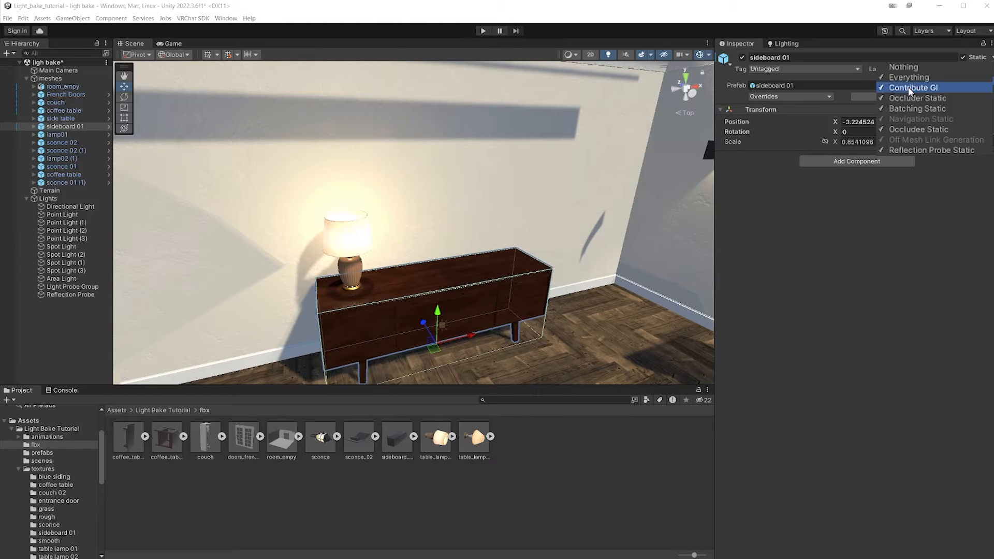
pyautogui.press('Escape')
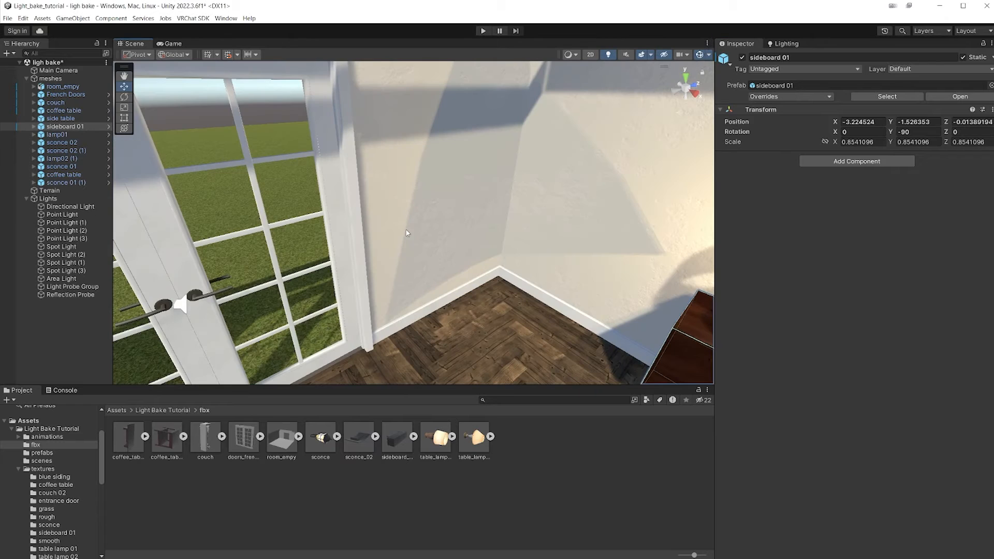
# Select the right-hand French door leaf and examine its static flags, including Contribute GI.
pyautogui.moveTo(408, 229); pyautogui.dragTo(434, 214, button='right')
pyautogui.scroll(-10, 428, 213)
pyautogui.scroll(6, 430, 211)
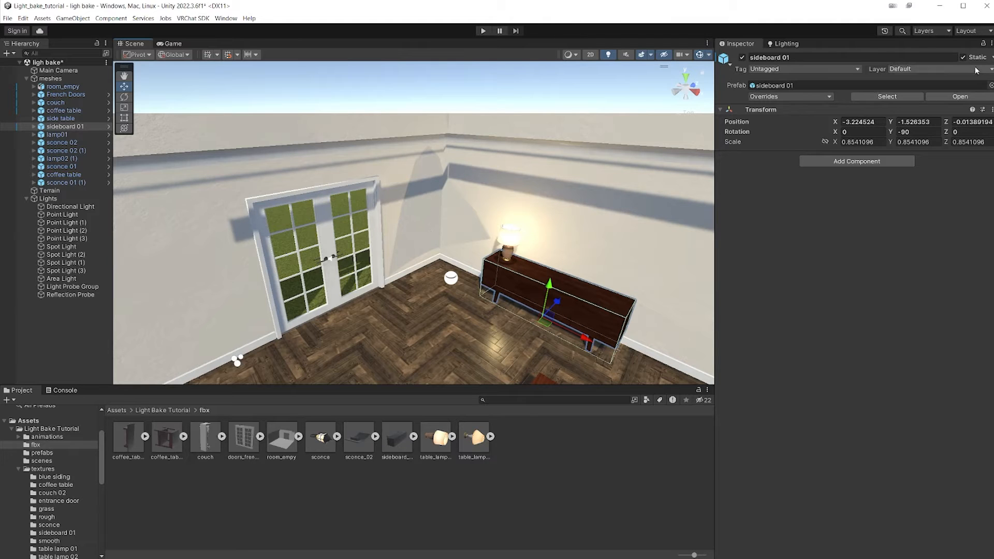
pyautogui.click(343, 293)
pyautogui.press('f')
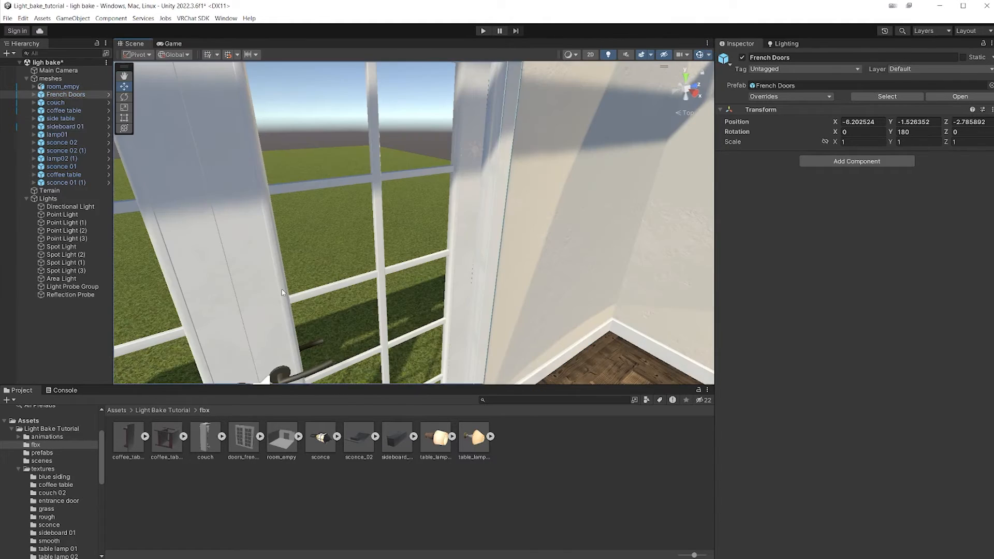
pyautogui.click(282, 293)
pyautogui.press('f')
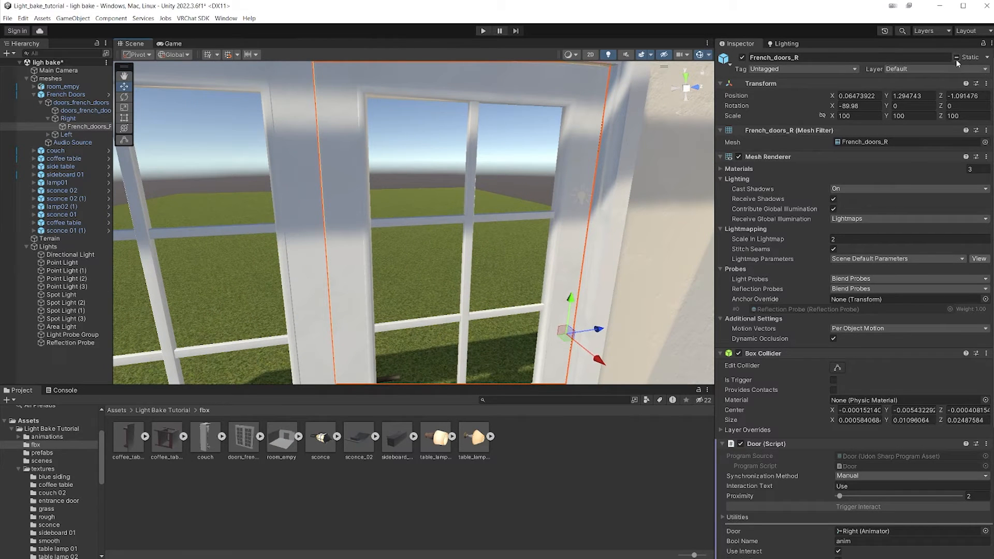
pyautogui.click(986, 60)
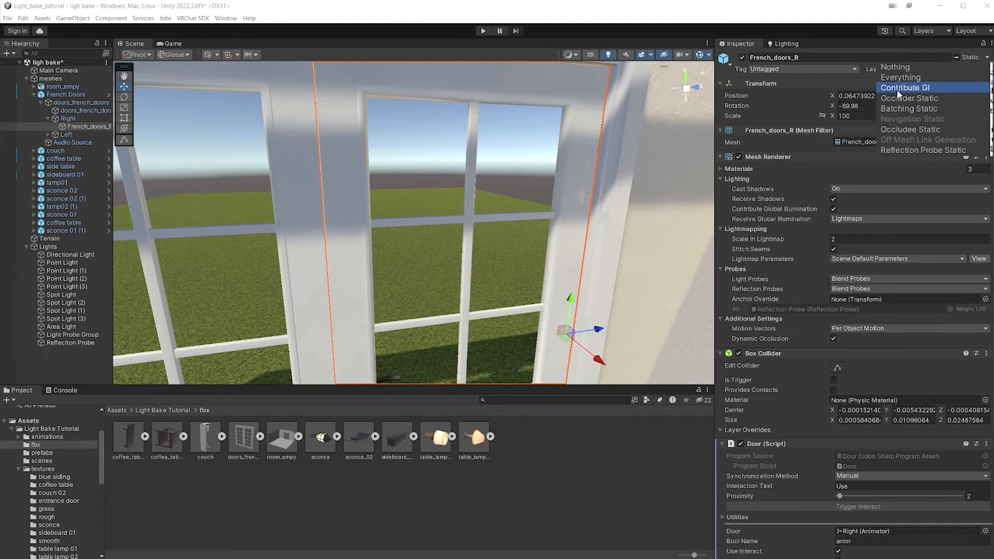
pyautogui.click(534, 190)
pyautogui.scroll(-10, 529, 186)
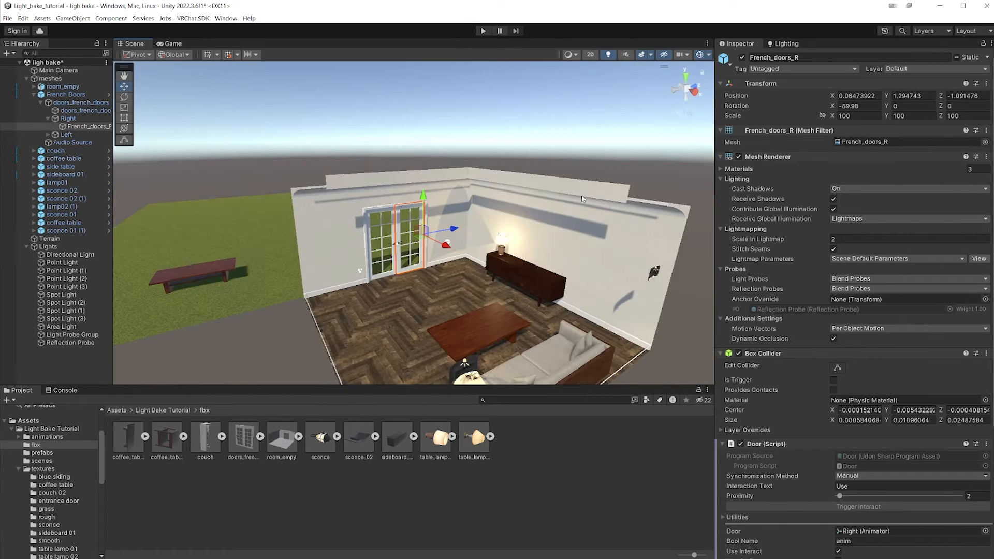
pyautogui.scroll(10, 582, 198)
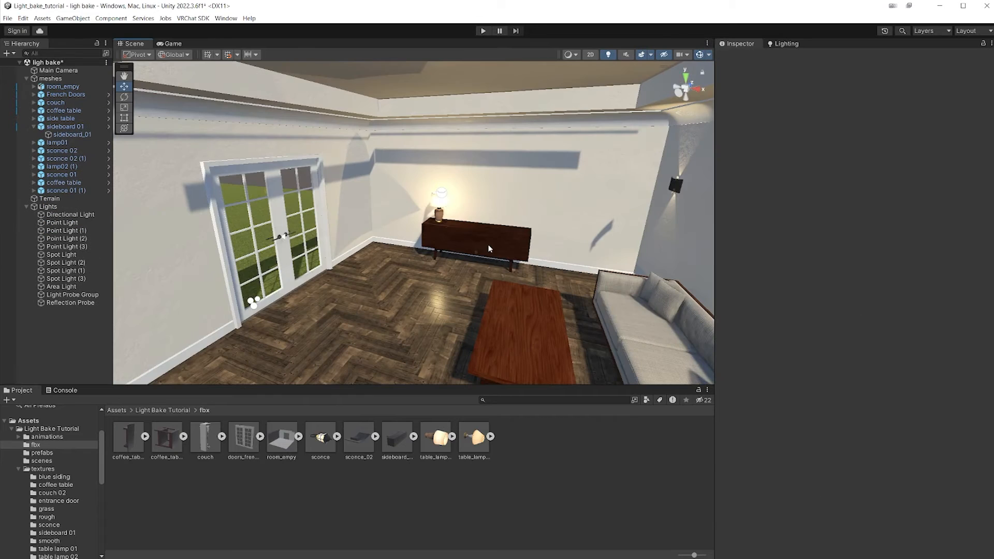
# Try a Scale in Lightmap of 3.1 on the sideboard mesh, return it to 1, and collapse the Lightmapping settings.
pyautogui.scroll(8, 481, 241)
pyautogui.moveTo(521, 278)
pyautogui.keyDown('alt'); pyautogui.mouseDown()
pyautogui.moveTo(556, 288)
pyautogui.moveTo(518, 269)
pyautogui.mouseUp(); pyautogui.keyUp('alt')
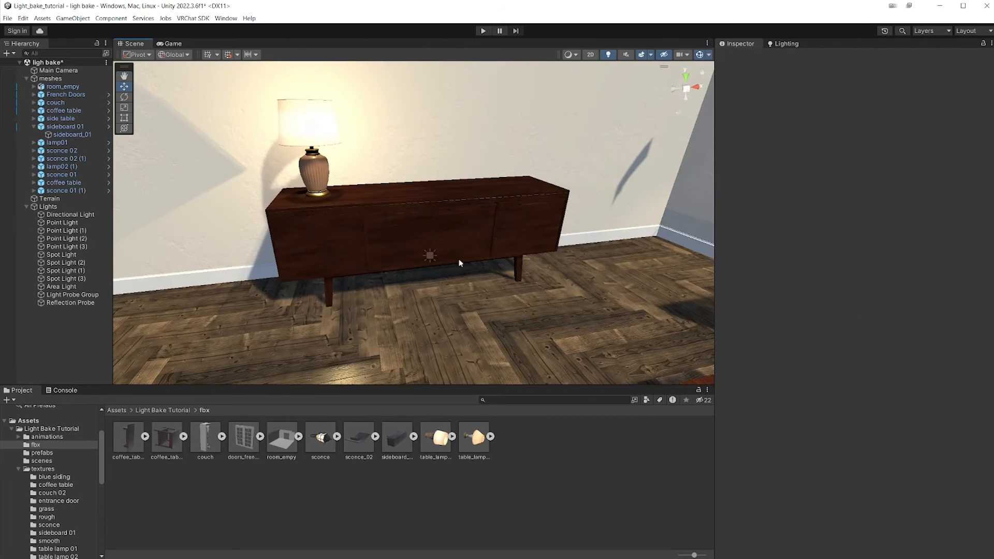
pyautogui.click(320, 222)
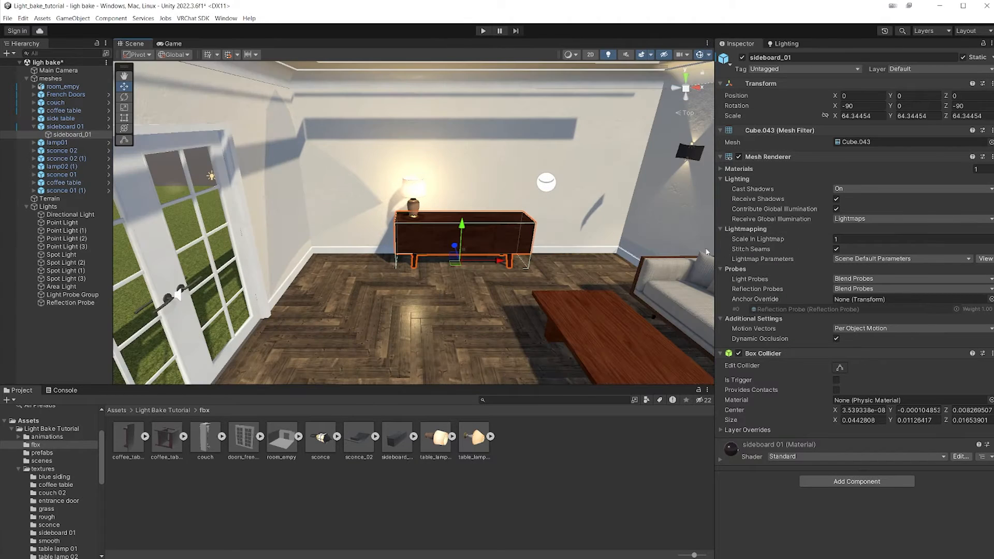
pyautogui.moveTo(759, 251)
pyautogui.click(841, 239)
pyautogui.write('3.1')
pyautogui.moveTo(843, 240); pyautogui.dragTo(833, 240)
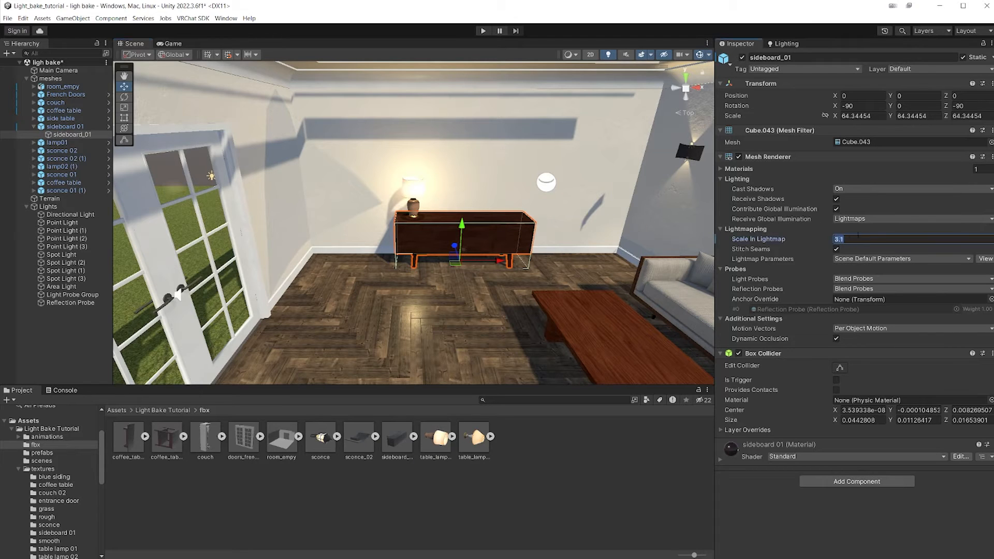
pyautogui.write('1')
pyautogui.click(746, 229)
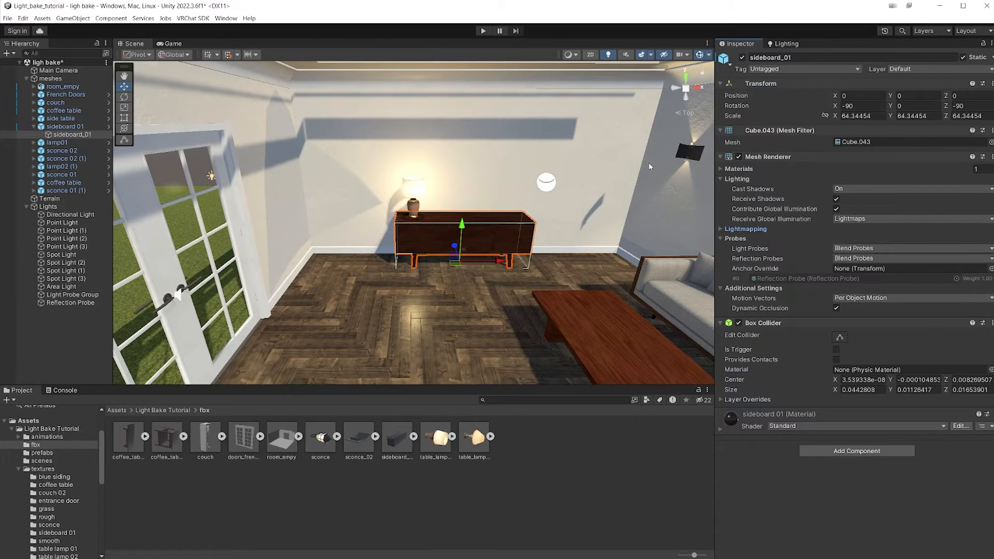
# Look through the room, couch and coffee table objects in the meshes group, including the coffee table's mesh renderer settings.
pyautogui.moveTo(649, 167); pyautogui.dragTo(343, 288, button='middle')
pyautogui.doubleClick(83, 88)
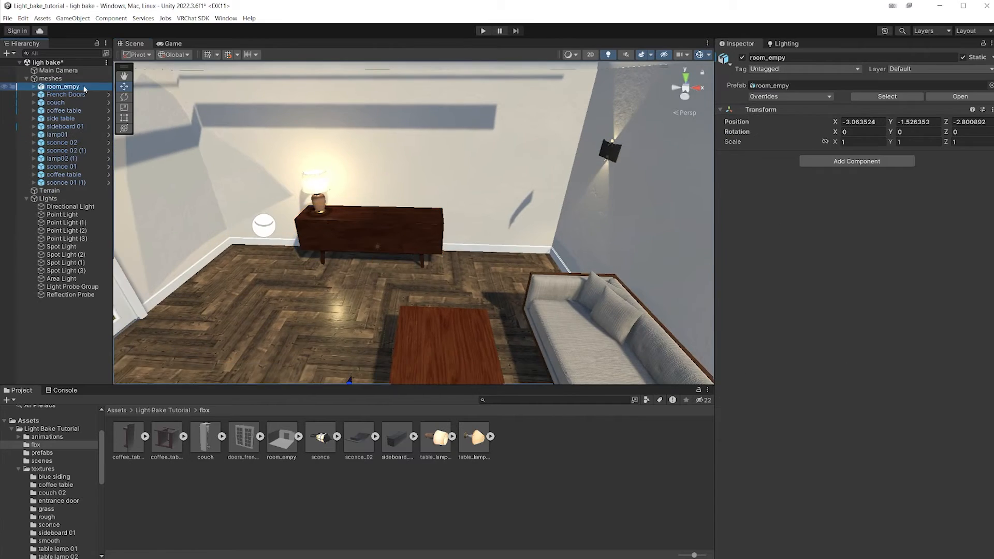
pyautogui.click(59, 96)
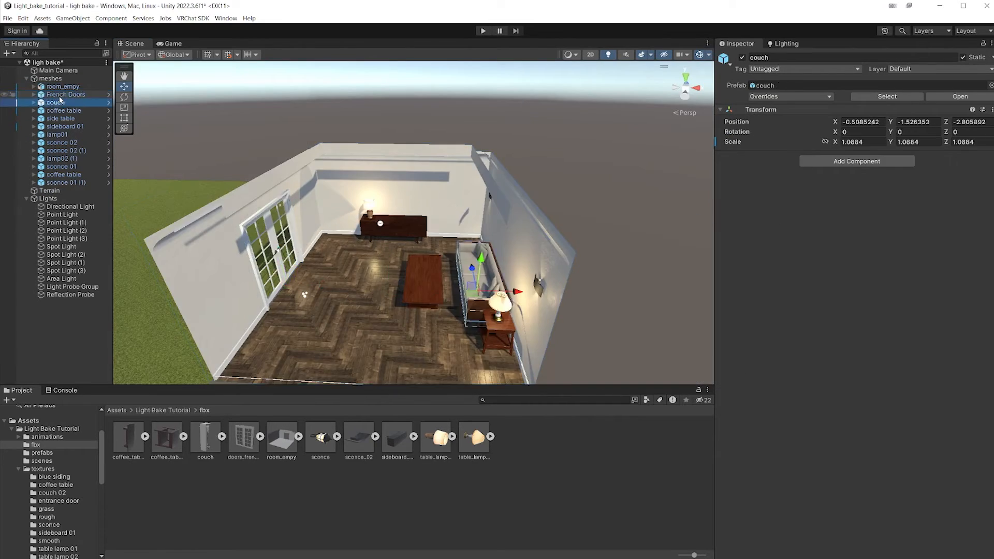
pyautogui.click(33, 94)
pyautogui.click(71, 111)
pyautogui.doubleClick(73, 126)
pyautogui.click(33, 94)
pyautogui.click(63, 134)
pyautogui.press('Down')
pyautogui.press('Down')
pyautogui.press('Down')
pyautogui.press('Down')
pyautogui.press('Down')
pyautogui.press('Down')
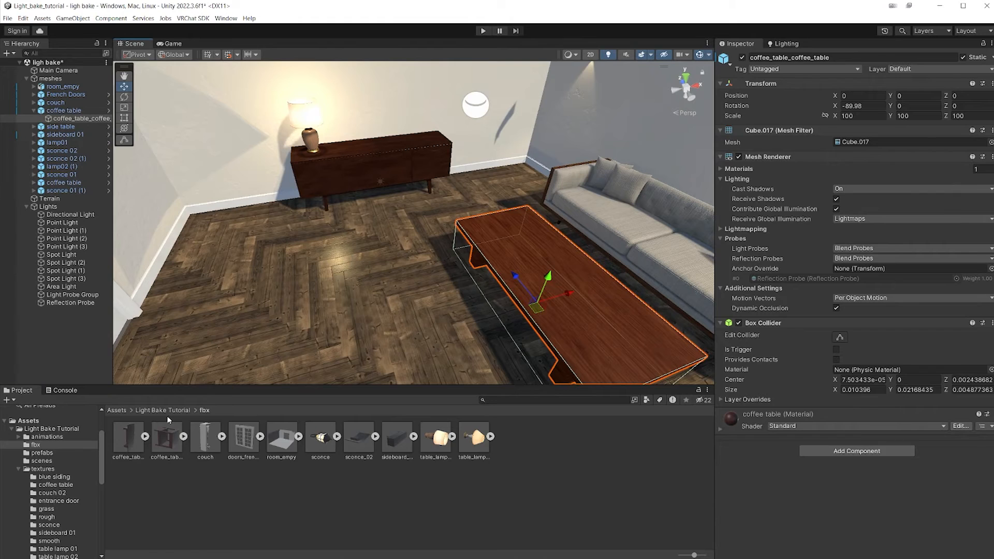
# Open the textures folder and examine the glass material.
pyautogui.click(42, 468)
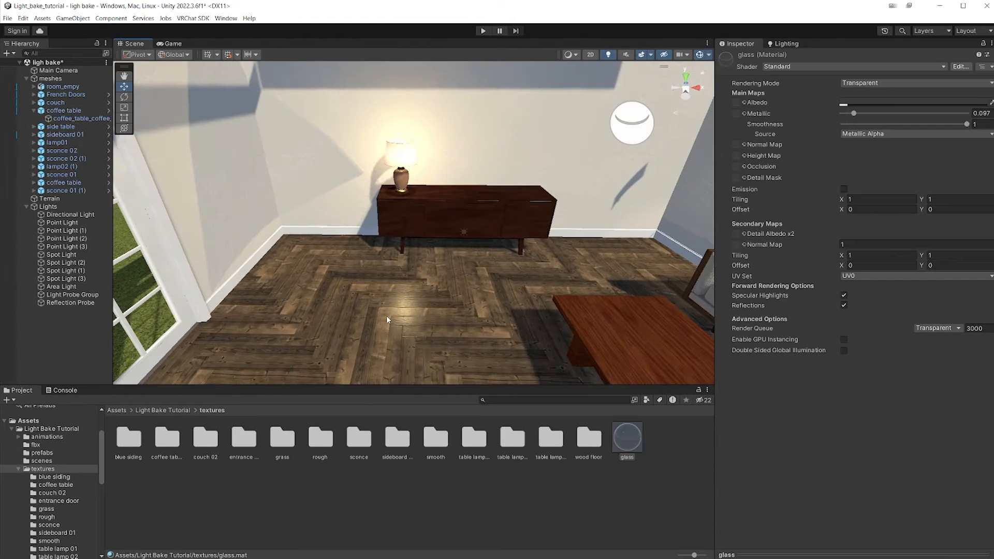
pyautogui.moveTo(386, 315); pyautogui.dragTo(290, 310, button='right')
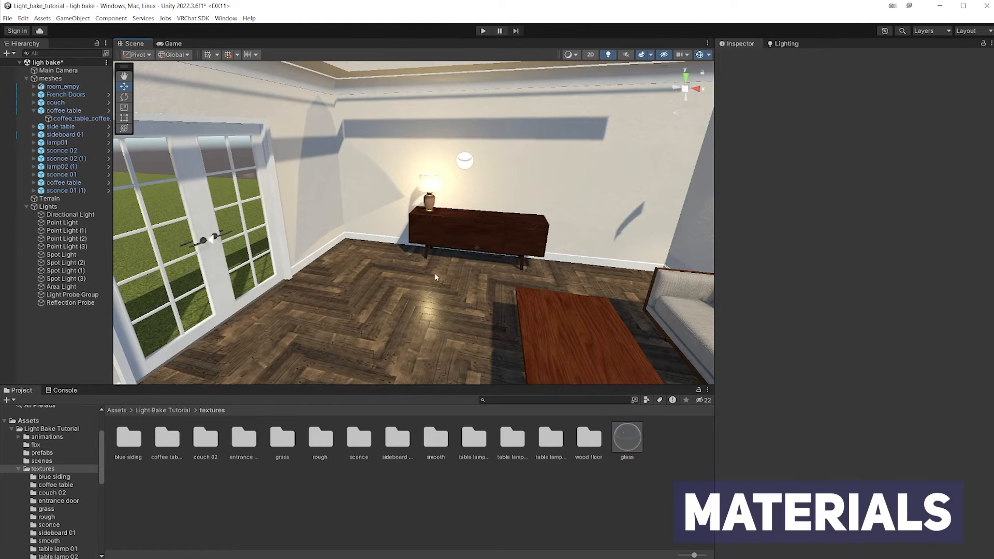
pyautogui.moveTo(483, 290); pyautogui.dragTo(506, 289, button='right')
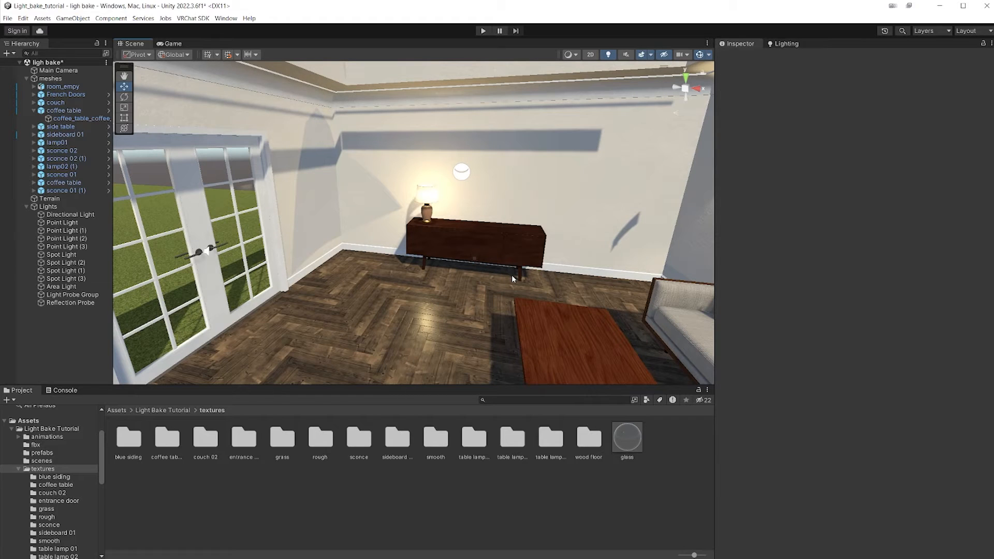
# Select the room's interior mesh and examine its walls, ceiling and assigned materials.
pyautogui.press('s')
pyautogui.moveTo(414, 240); pyautogui.dragTo(441, 254, button='right')
pyautogui.press('s')
pyautogui.moveTo(369, 267); pyautogui.dragTo(537, 252, button='right')
pyautogui.press('a')
pyautogui.click(445, 265)
pyautogui.press('w')
pyautogui.click(527, 260)
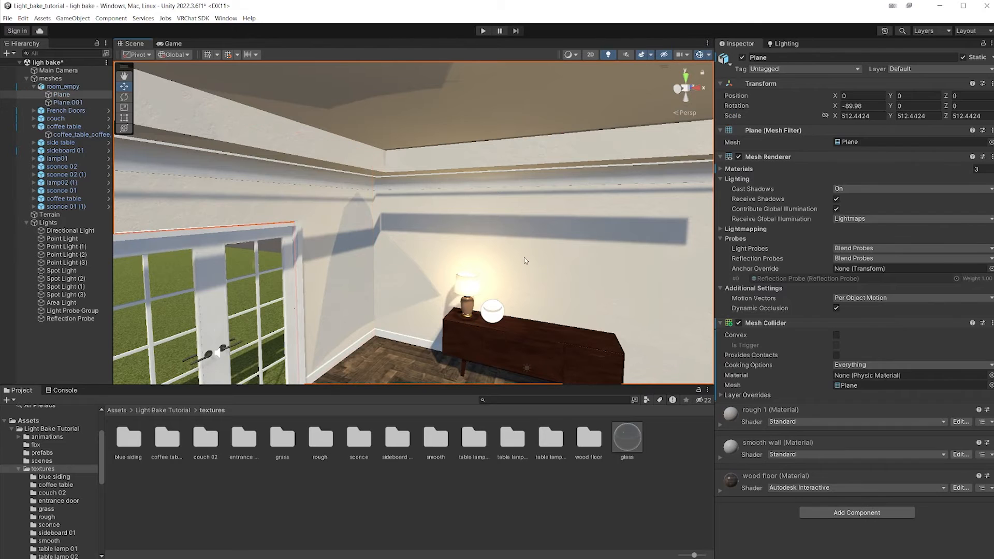
pyautogui.press('s')
pyautogui.moveTo(445, 179); pyautogui.dragTo(599, 236, button='right')
pyautogui.press('a')
pyautogui.doubleClick(569, 208)
pyautogui.press('d')
pyautogui.press('w')
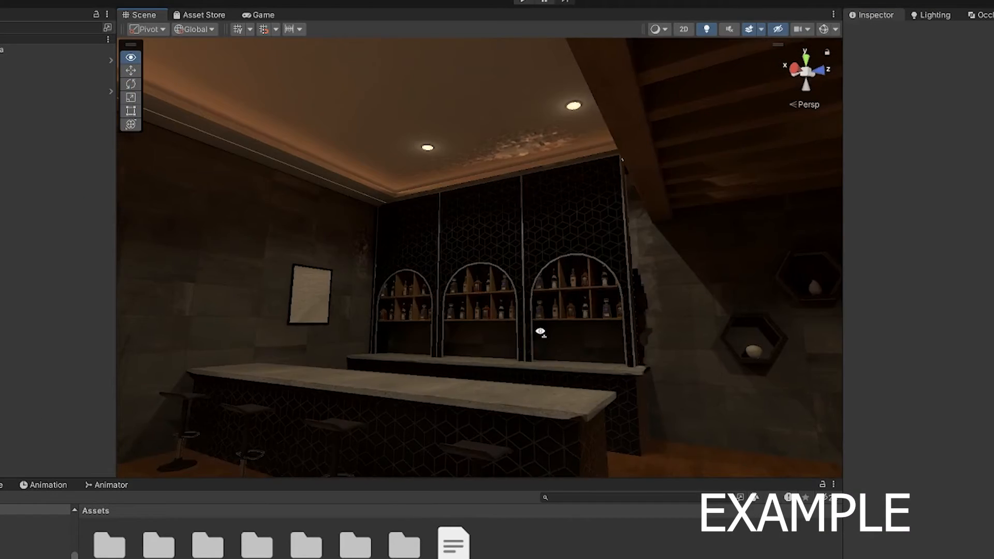
# Look around the ceiling and shelving of the example bar scene.
pyautogui.moveTo(539, 339); pyautogui.dragTo(593, 234, button='right')
pyautogui.moveTo(486, 136); pyautogui.dragTo(718, 144, button='right')
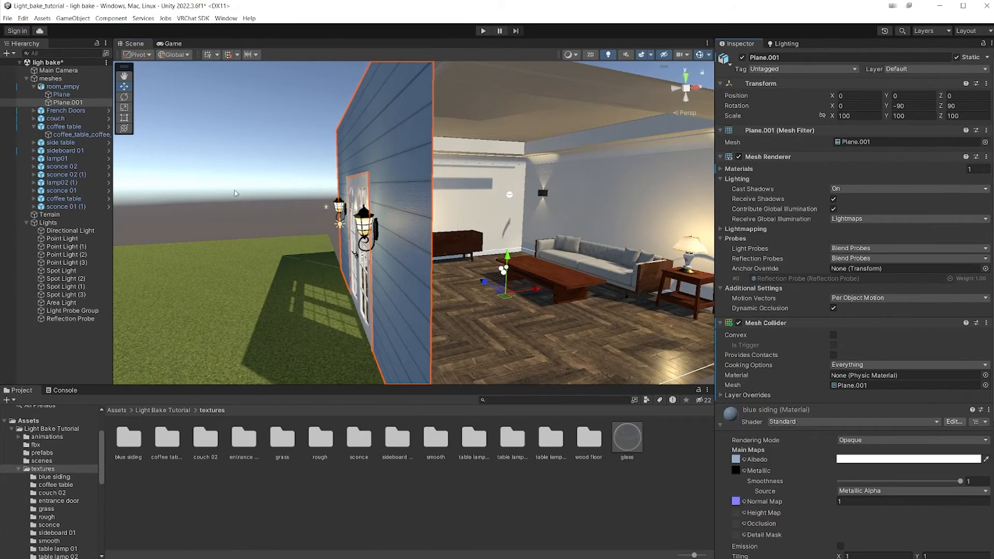
# Enable Double Sided Global Illumination on the exterior wall's blue siding material.
pyautogui.scroll(-5, 779, 474)
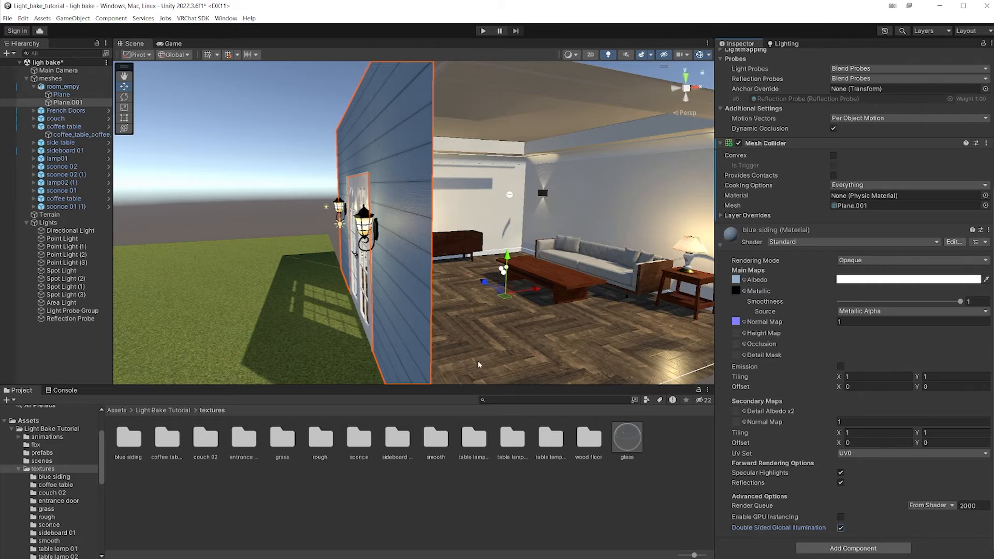
# Select the room's interior mesh and enable Double Sided Global Illumination on its rough 1 material.
pyautogui.moveTo(508, 299); pyautogui.dragTo(318, 311, button='right')
pyautogui.click(370, 309)
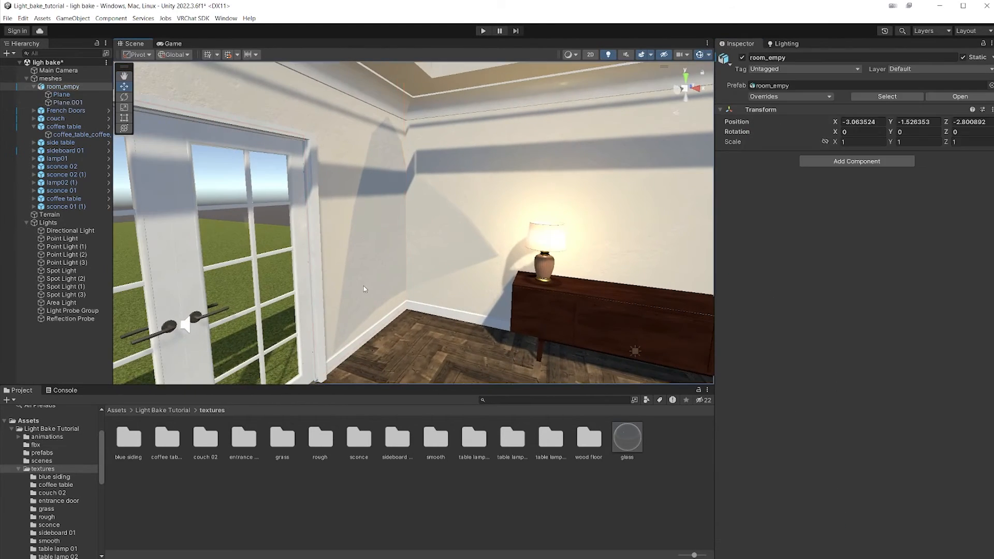
pyautogui.click(374, 300)
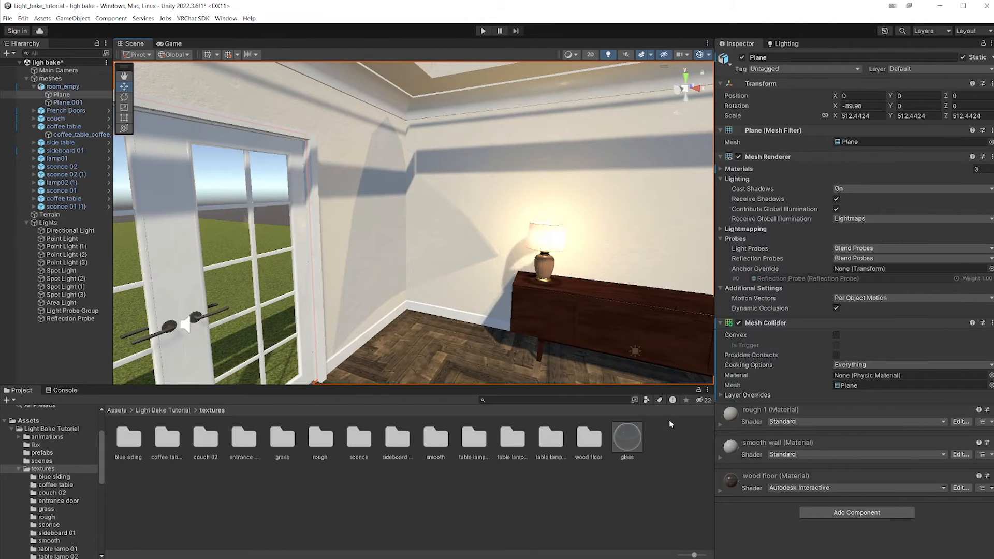
pyautogui.press('f')
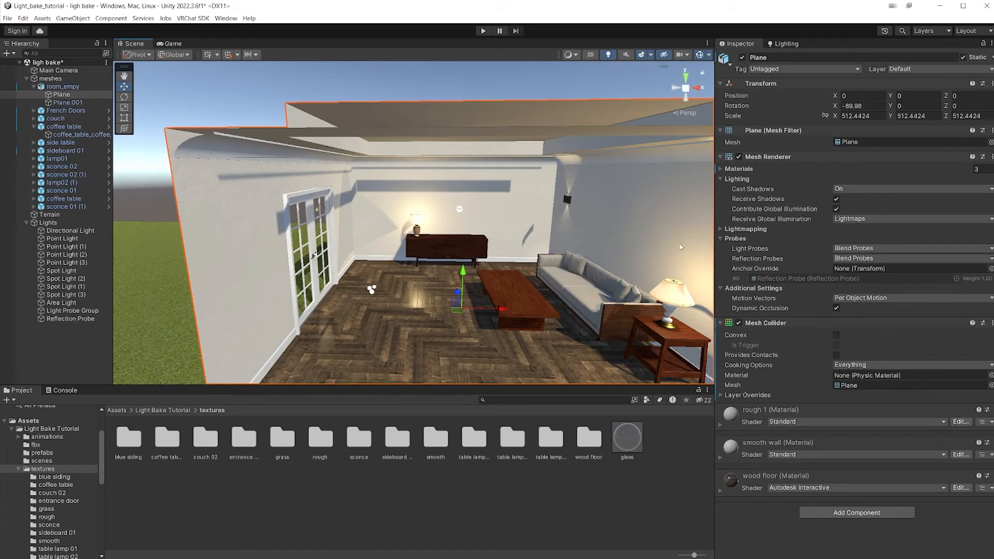
pyautogui.moveTo(214, 245); pyautogui.dragTo(400, 263, button='middle')
pyautogui.moveTo(580, 319); pyautogui.dragTo(541, 294, button='middle')
pyautogui.click(759, 419)
pyautogui.scroll(-3, 756, 430)
pyautogui.scroll(-4, 754, 446)
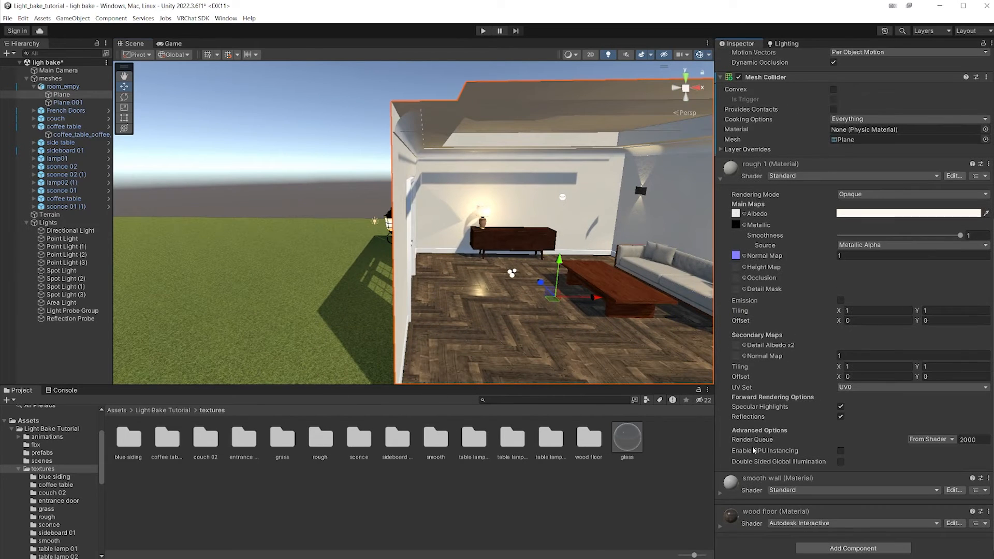
pyautogui.click(839, 462)
# Enable Double Sided Global Illumination on the smooth wall material and expand the wood floor material's properties.
pyautogui.click(736, 486)
pyautogui.scroll(-8, 751, 490)
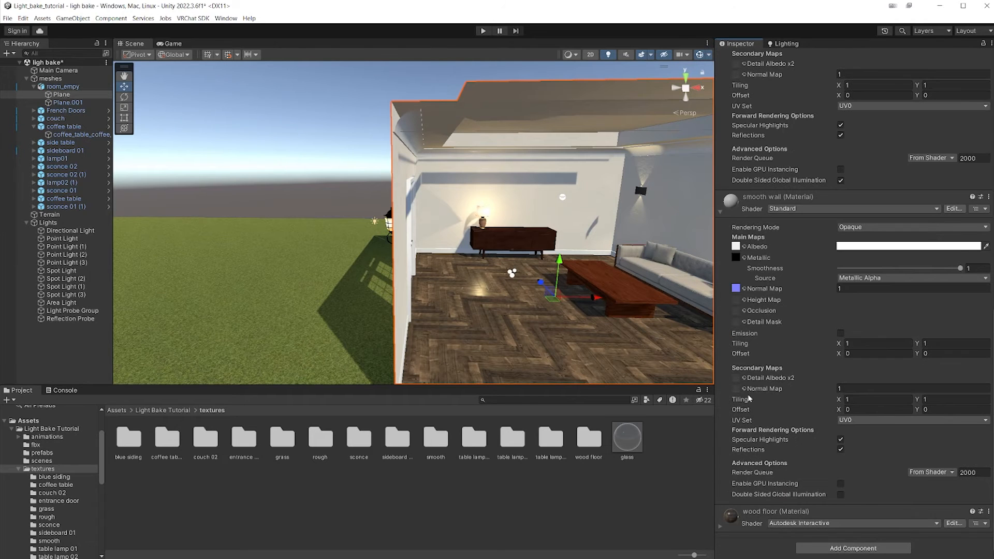
pyautogui.click(777, 514)
pyautogui.scroll(-7, 754, 481)
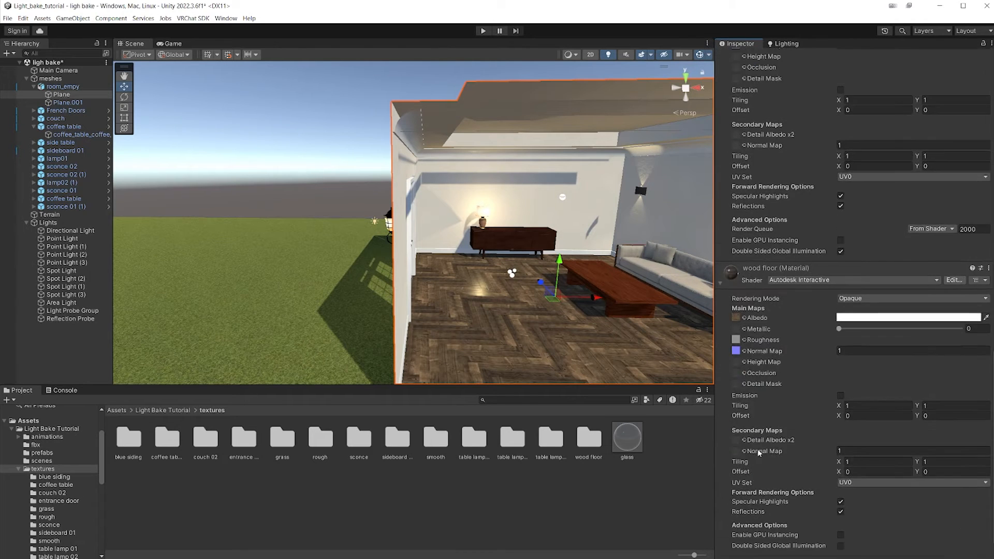
pyautogui.click(595, 469)
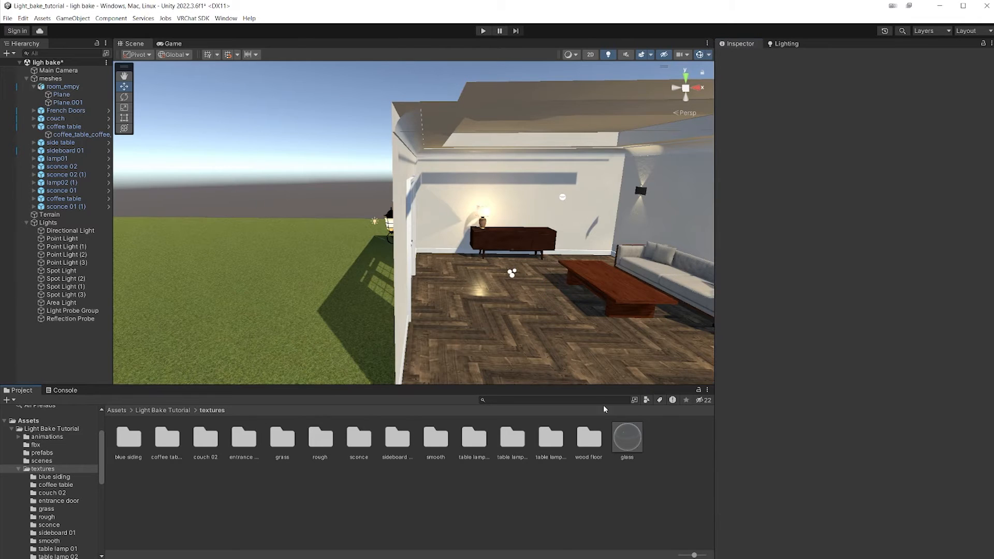
# Select the grass terrain outside the French doors.
pyautogui.scroll(5, 574, 339)
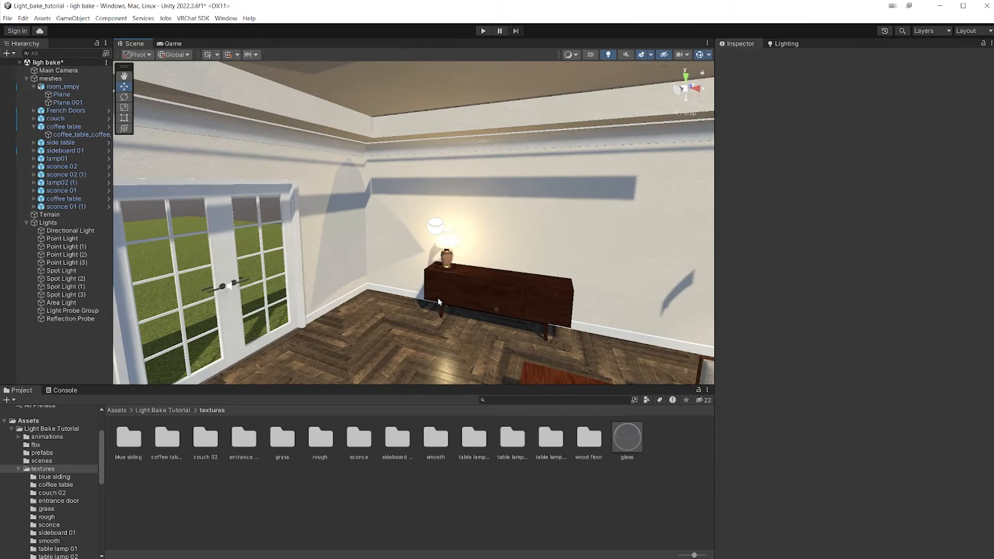
pyautogui.moveTo(438, 302); pyautogui.dragTo(441, 304, button='right')
pyautogui.press('q')
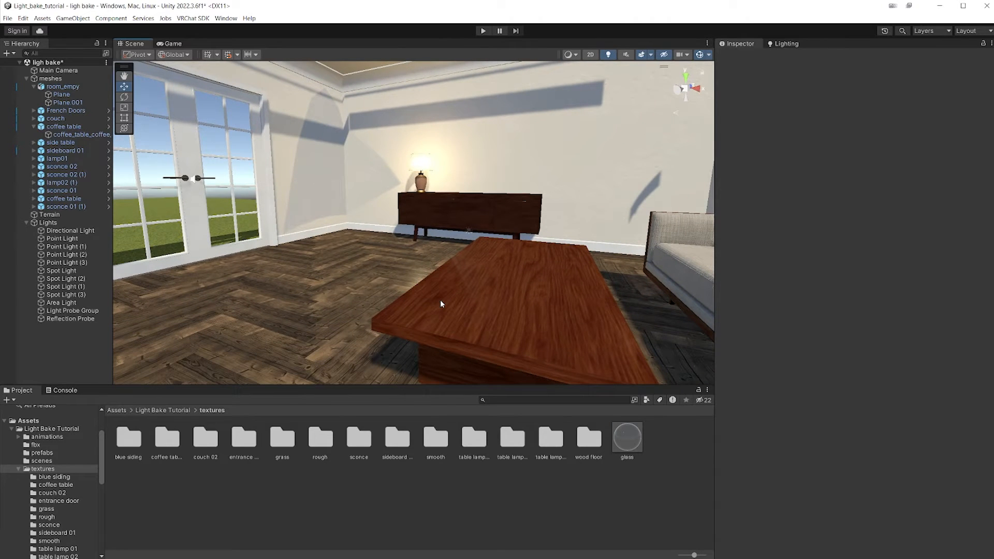
pyautogui.moveTo(461, 287); pyautogui.dragTo(289, 309, button='right')
pyautogui.click(298, 314)
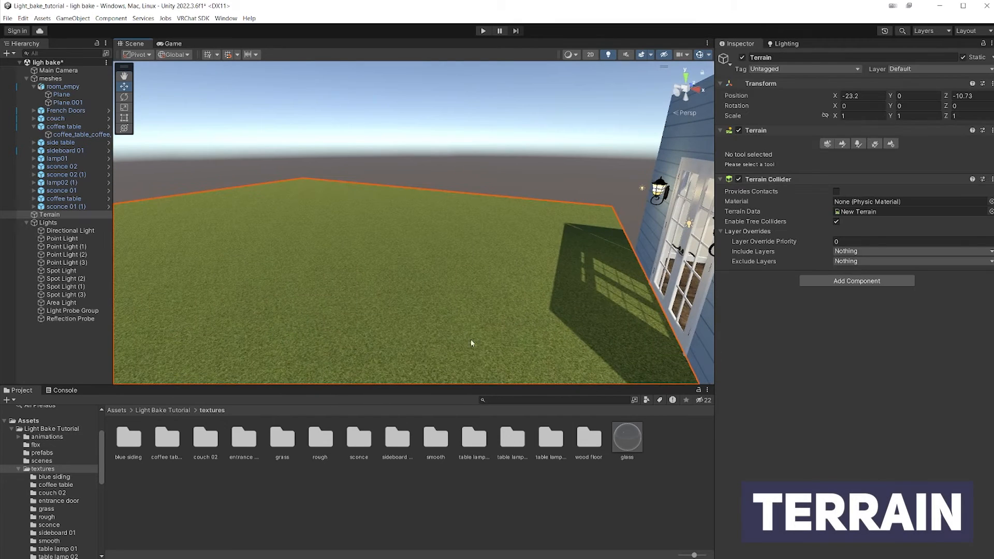
pyautogui.moveTo(314, 237); pyautogui.dragTo(404, 267, button='right')
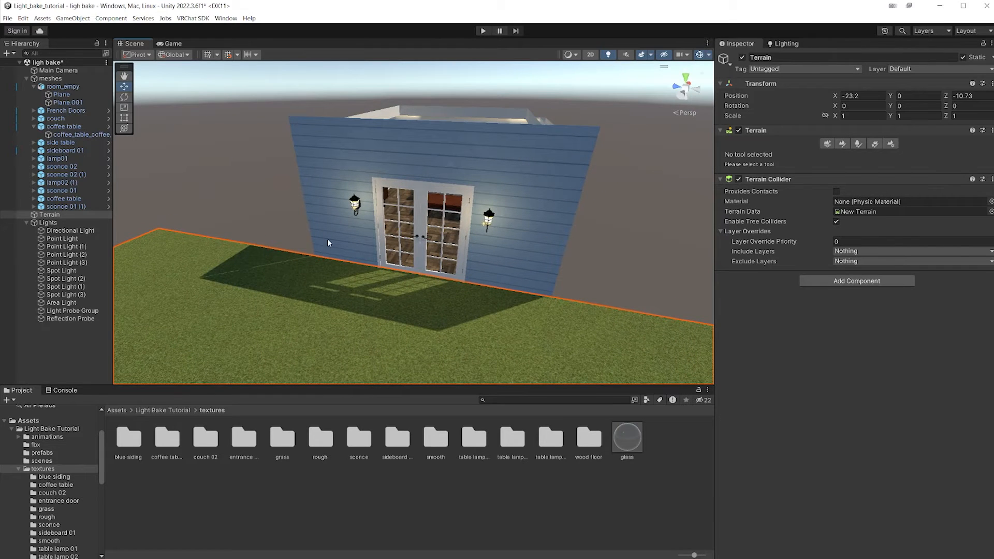
pyautogui.moveTo(505, 226); pyautogui.dragTo(469, 273, button='right')
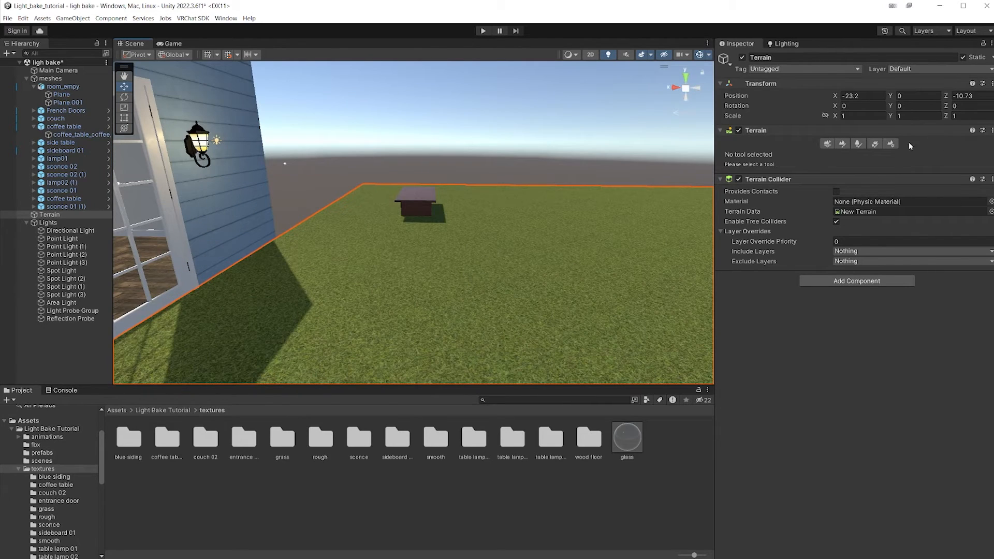
# Open the terrain's settings and examine its mesh resolution, texture resolution, lighting and lightmapping options.
pyautogui.click(842, 144)
pyautogui.moveTo(560, 241); pyautogui.dragTo(474, 261, button='right')
pyautogui.click(887, 143)
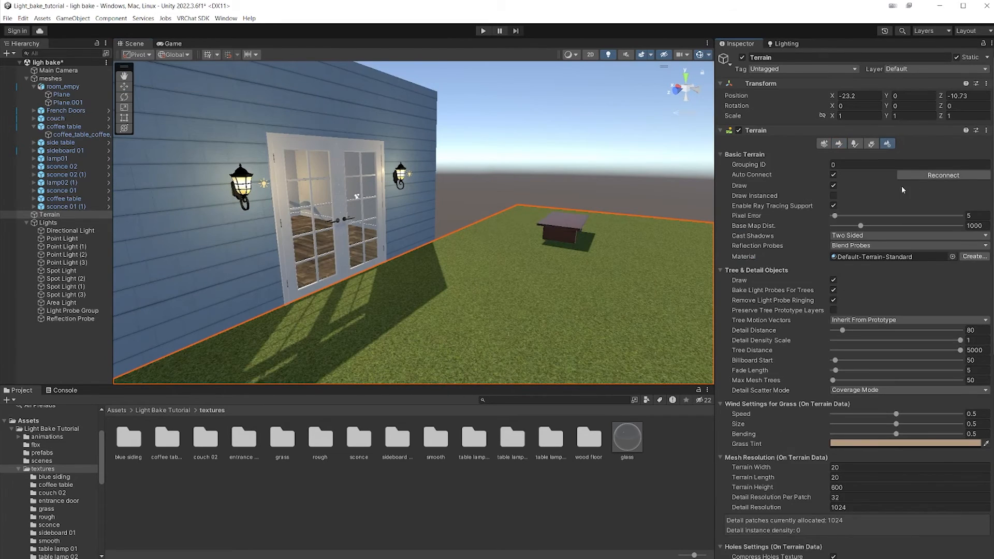
pyautogui.scroll(-10, 912, 186)
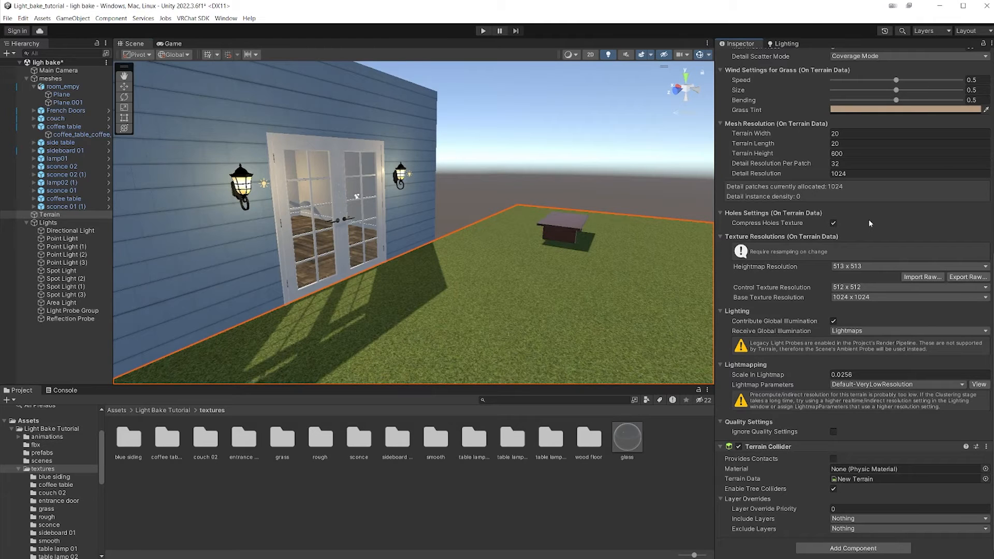
pyautogui.scroll(5, 911, 244)
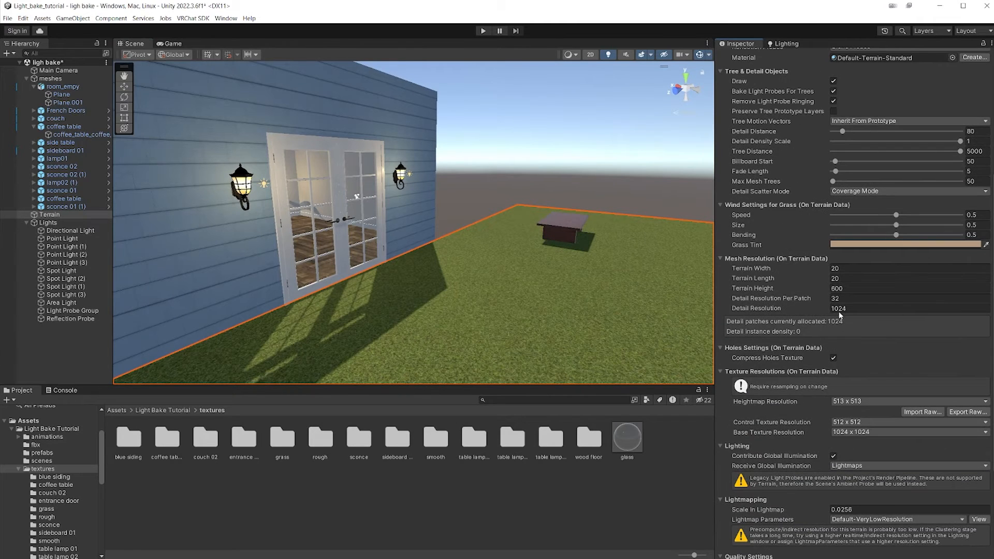
pyautogui.scroll(-3, 821, 327)
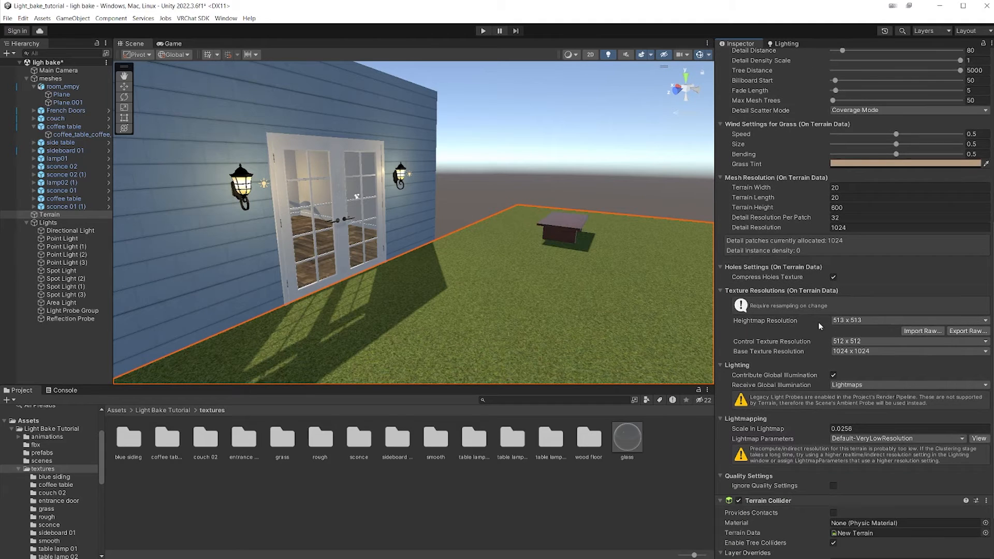
pyautogui.moveTo(359, 230); pyautogui.dragTo(672, 226, button='right')
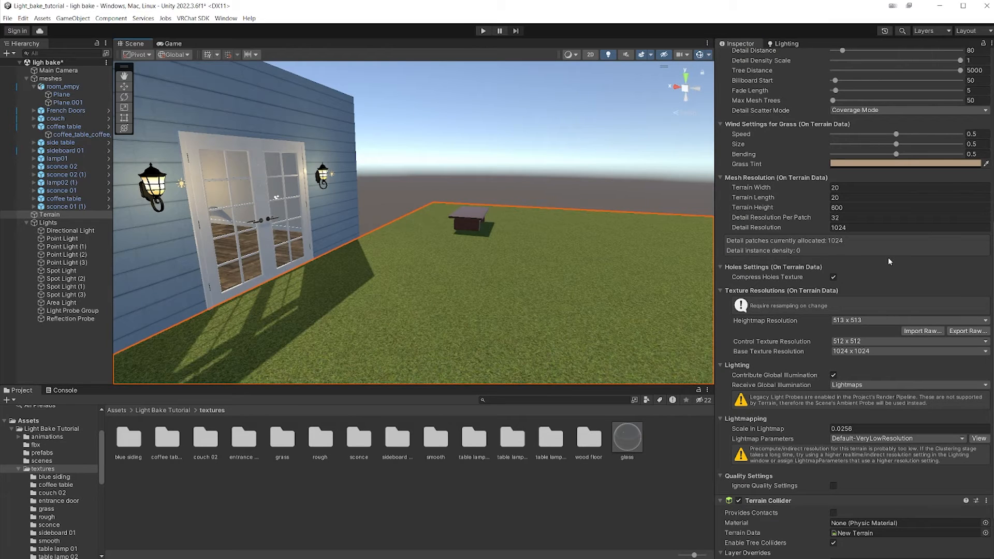
pyautogui.scroll(10, 880, 207)
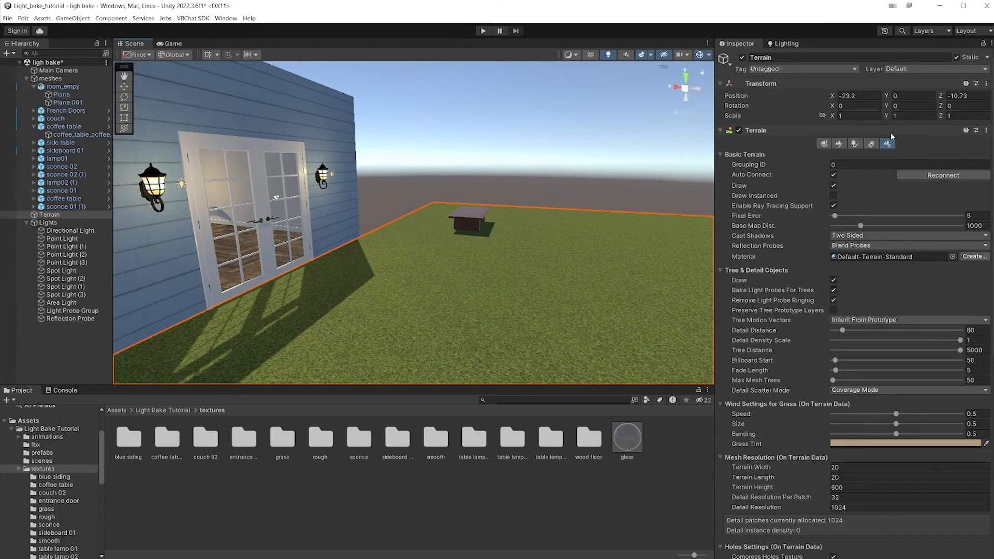
pyautogui.scroll(-8, 854, 171)
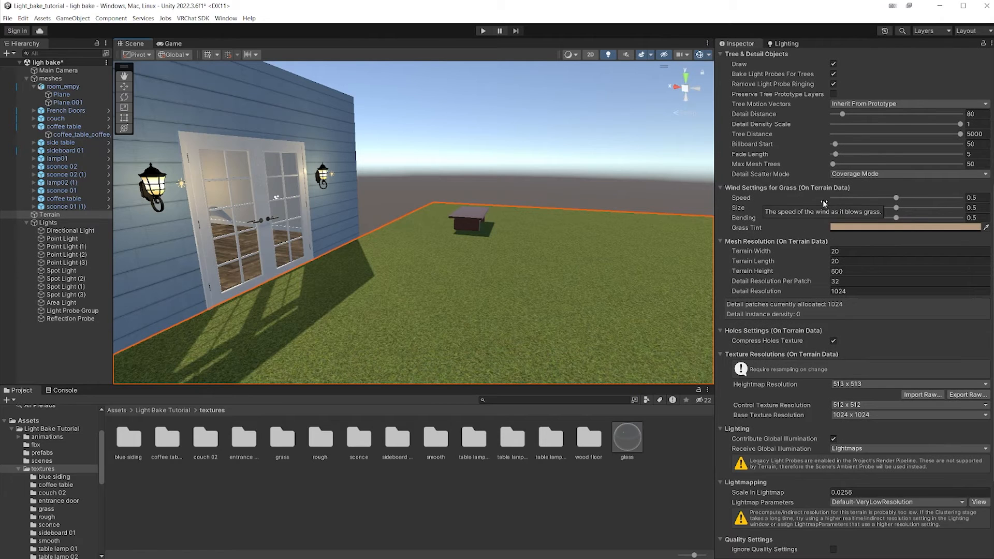
# Set the terrain's Scale in Lightmap to 1.26.
pyautogui.scroll(-2, 809, 459)
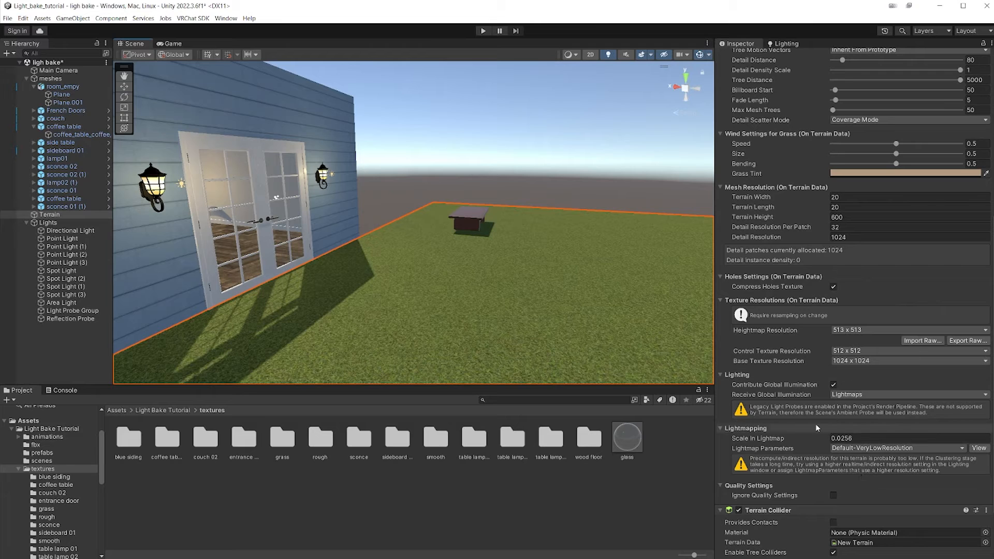
pyautogui.click(851, 439)
pyautogui.write('1.26')
pyautogui.press('Return')
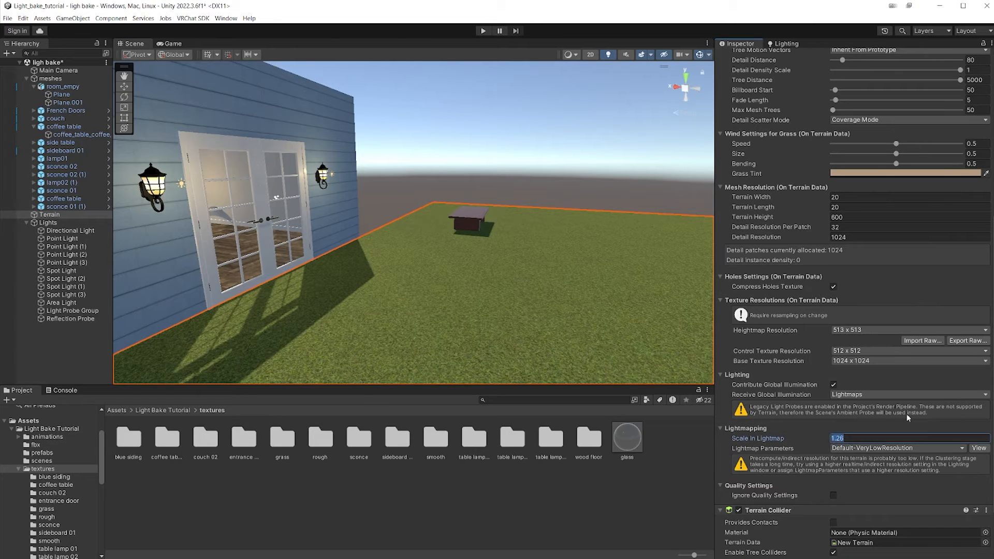
# Set the terrain's Scale in Lightmap to 1 and its Lightmap Parameters to Default-Medium.
pyautogui.write('1')
pyautogui.scroll(-3, 542, 272)
pyautogui.moveTo(543, 272); pyautogui.dragTo(503, 250, button='right')
pyautogui.scroll(3, 581, 276)
pyautogui.scroll(-2, 570, 279)
pyautogui.click(844, 438)
pyautogui.click(860, 449)
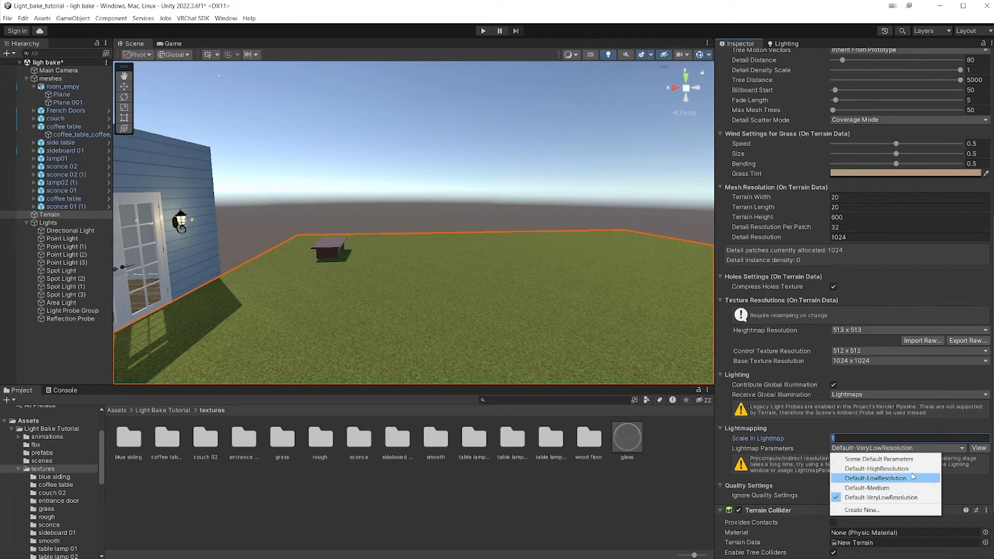
pyautogui.click(867, 479)
pyautogui.click(867, 488)
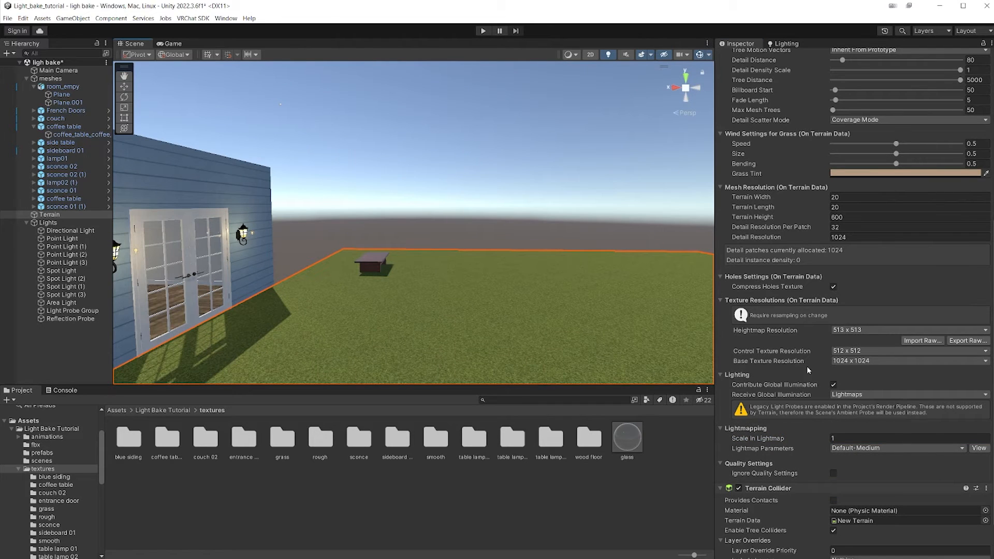
# Set the terrain's Base Texture Resolution to 2048 x 2048.
pyautogui.click(848, 361)
pyautogui.click(864, 438)
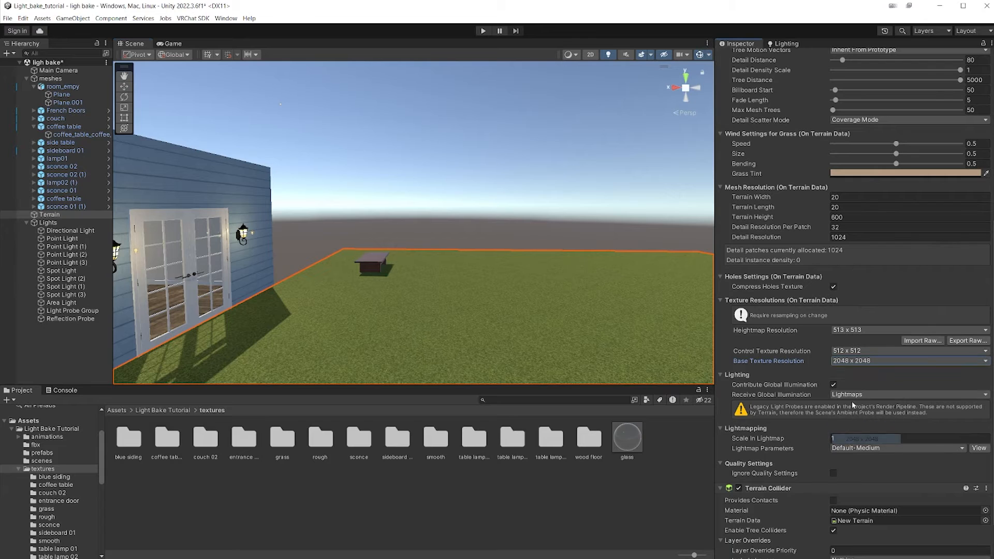
pyautogui.moveTo(642, 310); pyautogui.dragTo(603, 317, button='right')
pyautogui.moveTo(603, 317); pyautogui.dragTo(585, 350, button='middle')
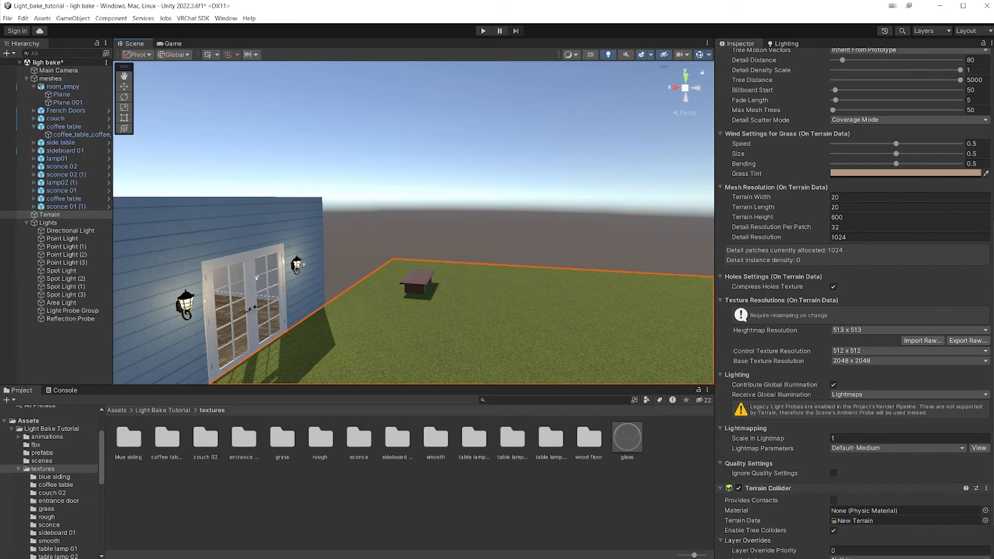
pyautogui.scroll(-2, 797, 414)
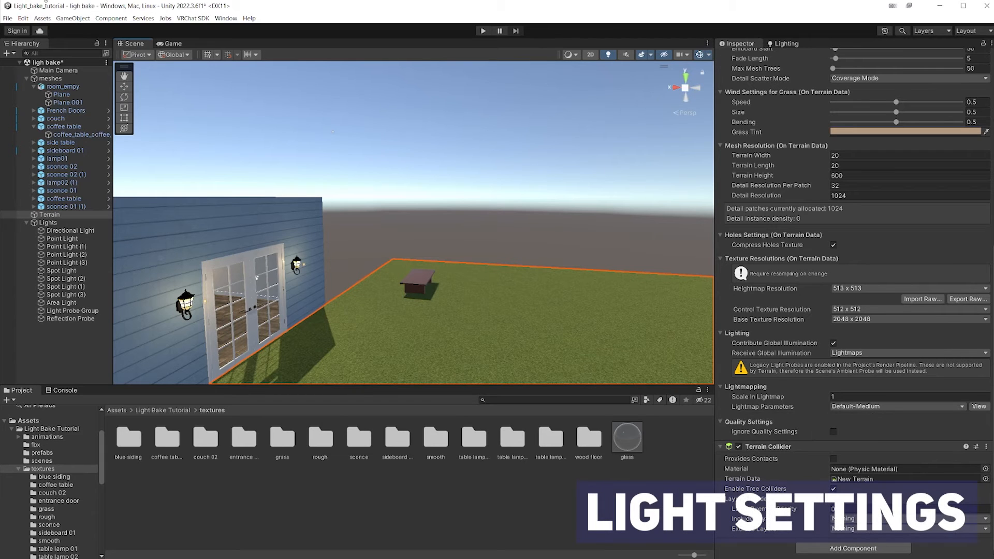
# Open the Lighting window and create a new lighting settings asset, keeping its default name.
pyautogui.click(226, 18)
pyautogui.moveTo(269, 167)
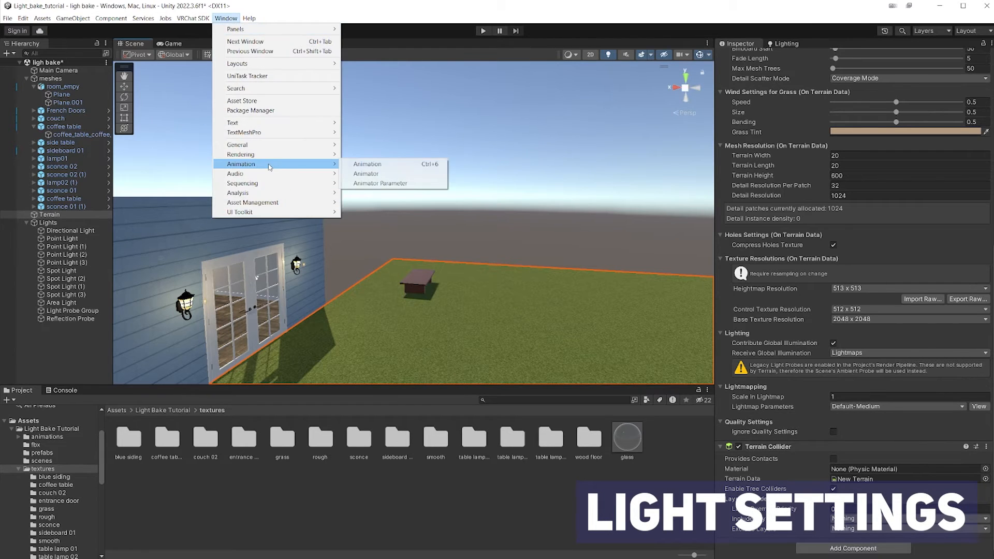
pyautogui.click(366, 154)
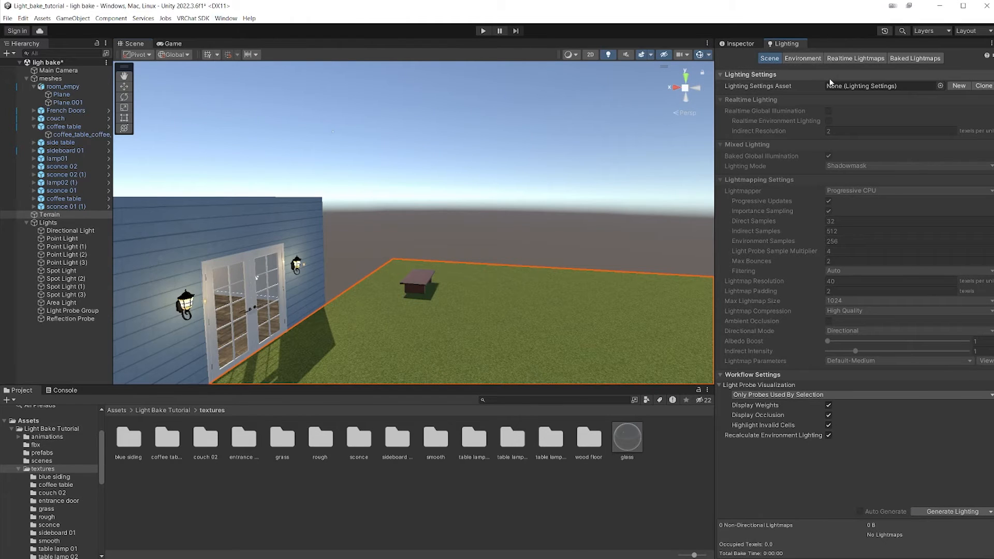
pyautogui.click(955, 86)
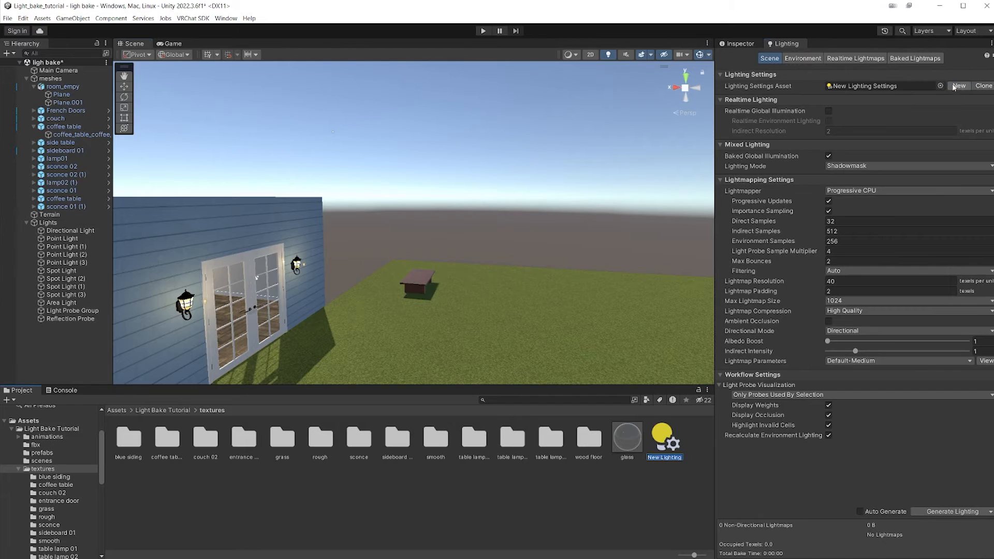
pyautogui.press('Return')
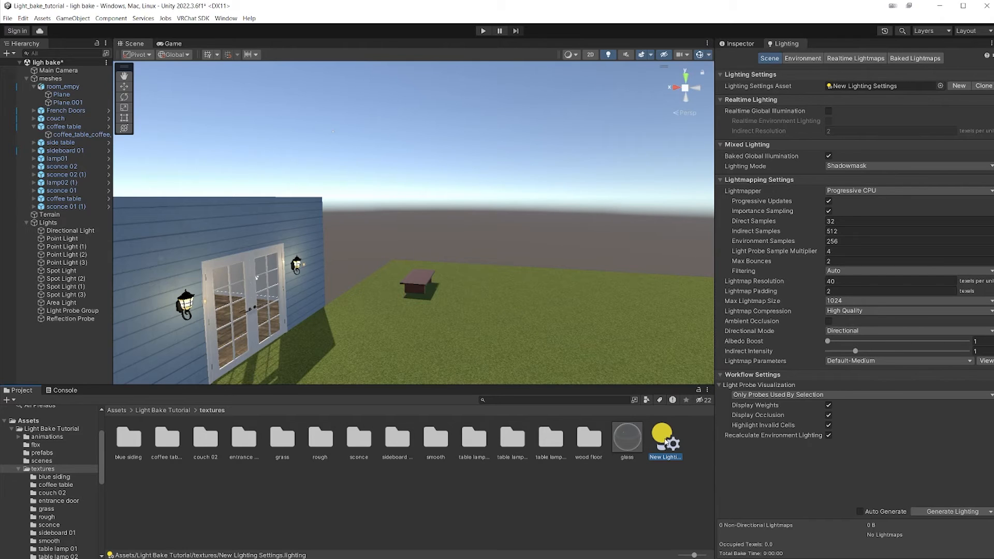
# Move the new lighting settings asset into the Light Bake Tutorial scenes folder and open that folder.
pyautogui.moveTo(262, 515); pyautogui.dragTo(51, 429)
pyautogui.click(52, 429)
pyautogui.moveTo(319, 440); pyautogui.dragTo(254, 449)
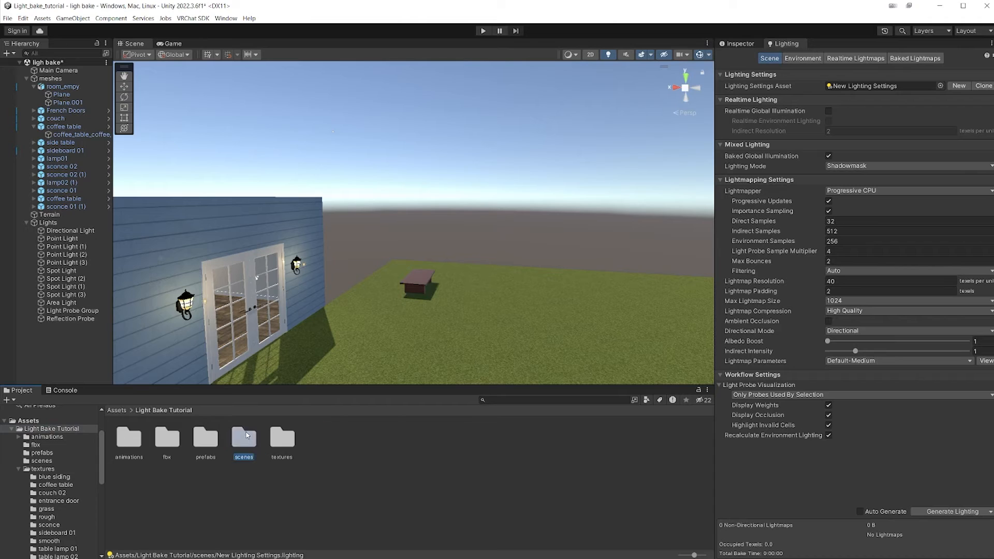
pyautogui.doubleClick(243, 440)
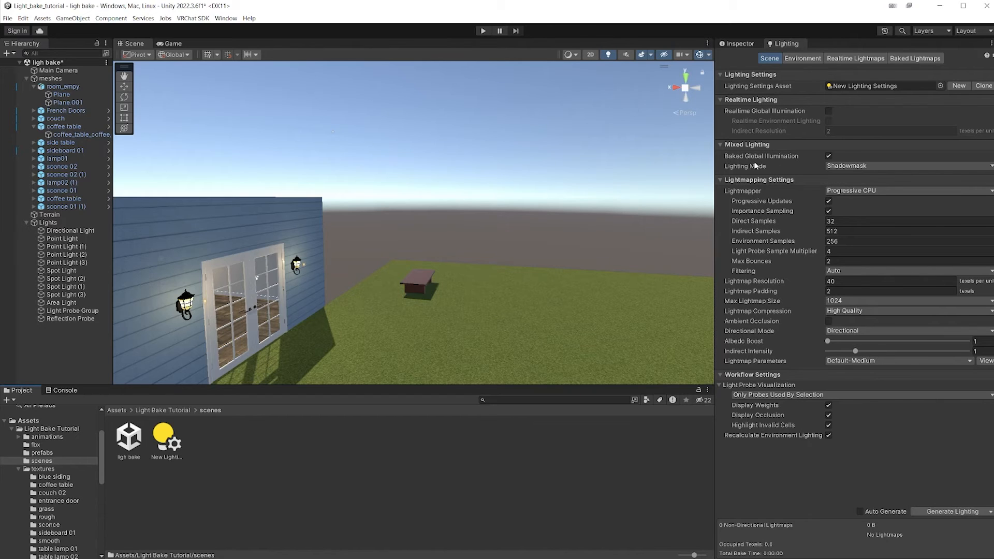
# Keep the Lighting Mode on Shadowmask and set the Lightmapper to Progressive GPU (Preview).
pyautogui.click(832, 171)
pyautogui.click(838, 195)
pyautogui.click(858, 191)
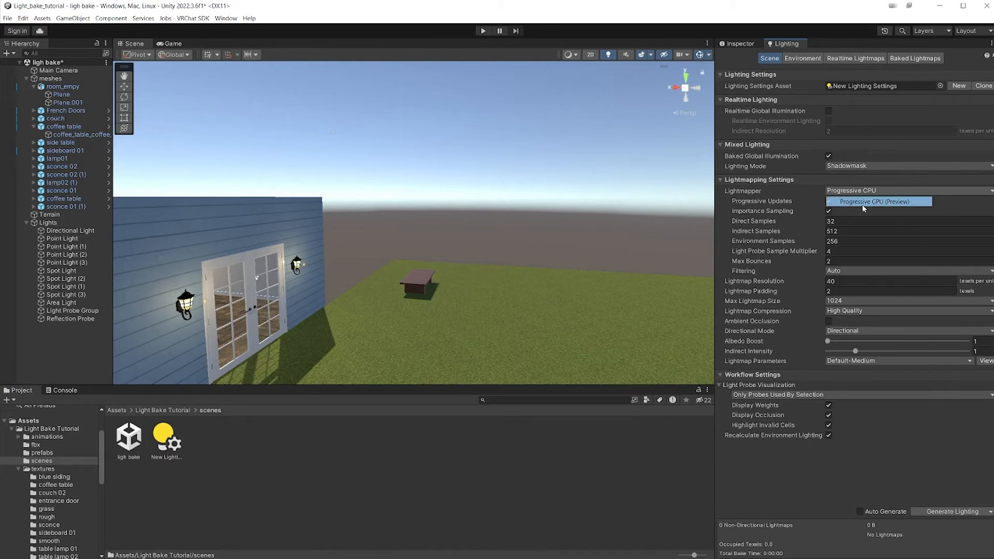
pyautogui.click(863, 202)
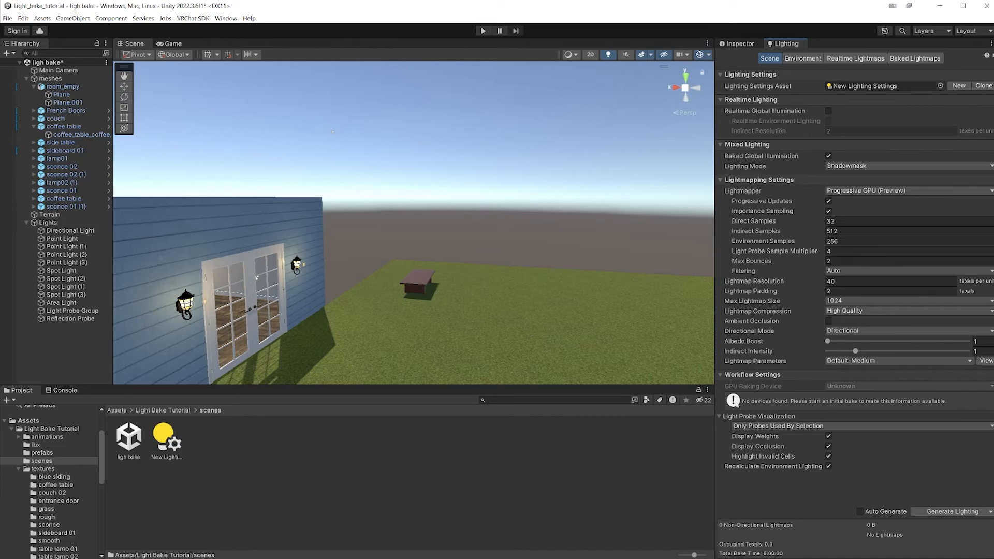
# Set the Lightmap Resolution to 20 texels per unit and the Max Lightmap Size to 4096.
pyautogui.moveTo(714, 273)
pyautogui.mouseDown()
pyautogui.moveTo(642, 273)
pyautogui.moveTo(711, 273)
pyautogui.mouseUp()
pyautogui.click(854, 281)
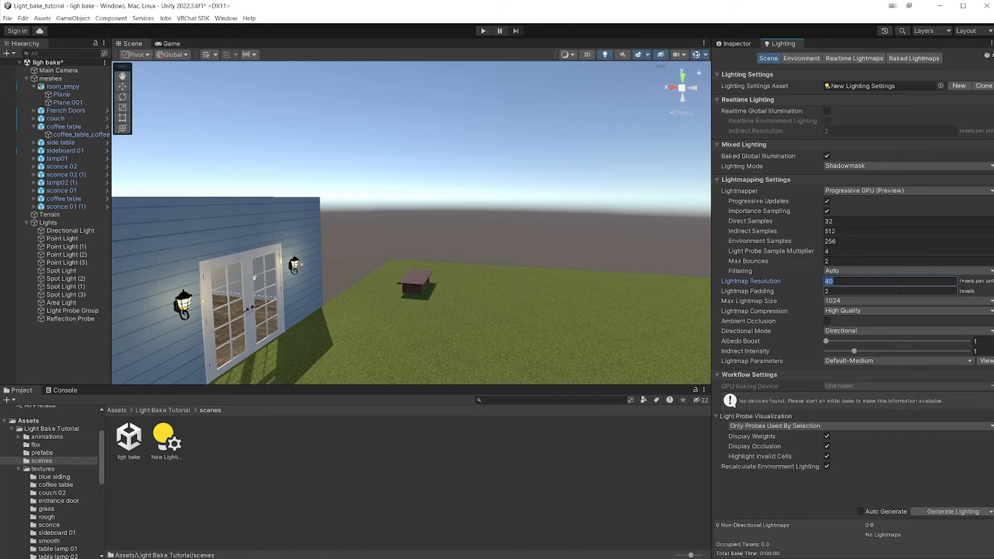
pyautogui.write('20')
pyautogui.moveTo(763, 281)
pyautogui.click(831, 301)
pyautogui.click(848, 379)
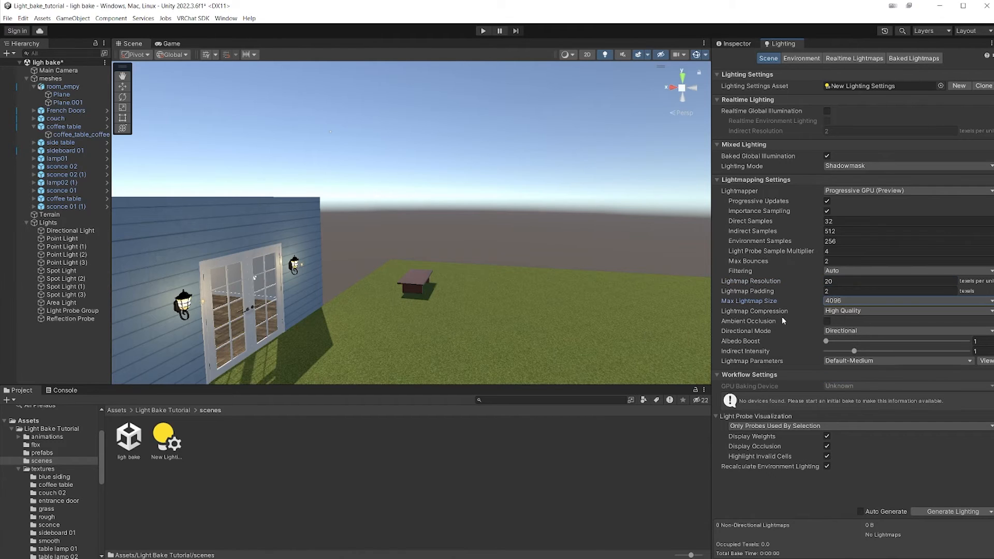
# Keep Lightmap Compression on High Quality and enable Ambient Occlusion for the bake.
pyautogui.click(828, 312)
pyautogui.click(805, 325)
pyautogui.click(827, 322)
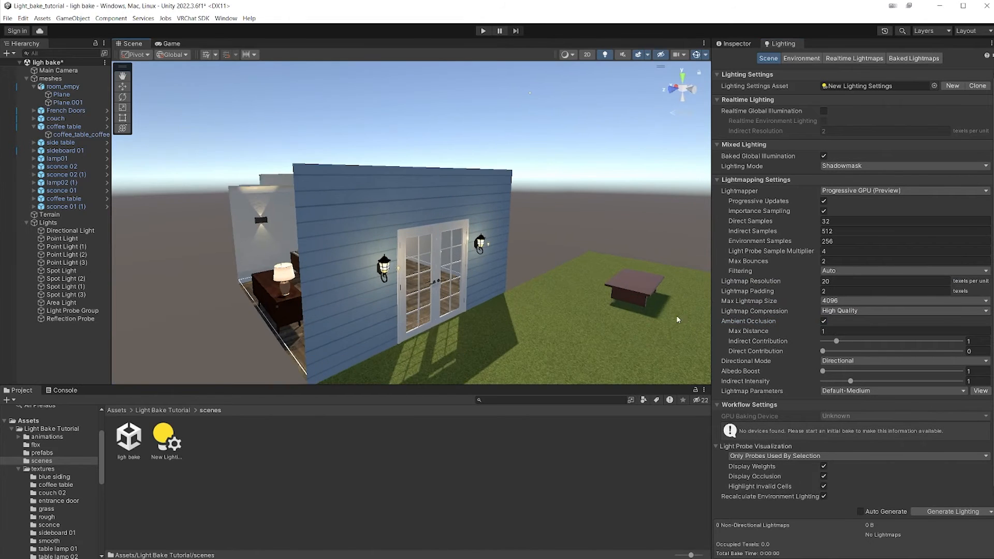
pyautogui.scroll(-5, 676, 315)
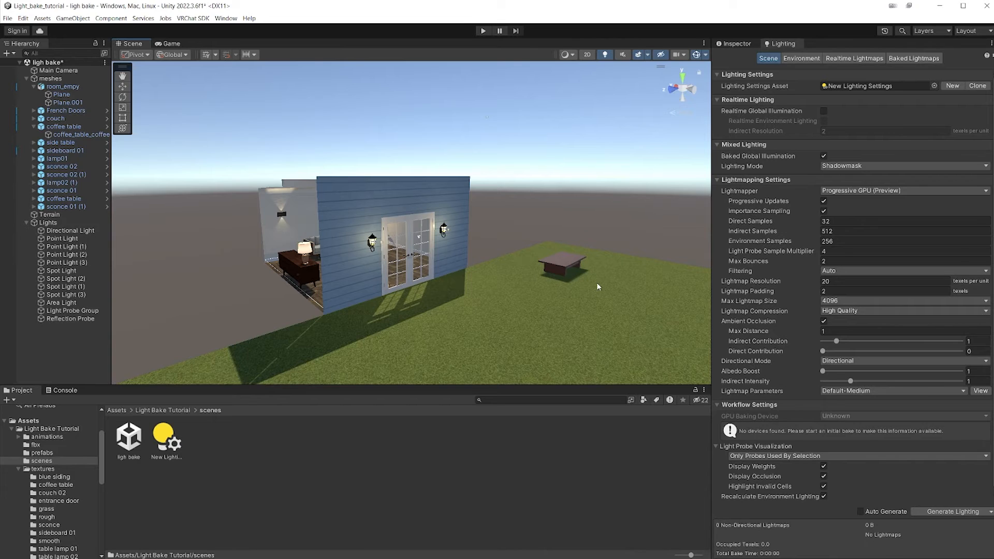
pyautogui.moveTo(772, 350)
pyautogui.scroll(-1, 816, 335)
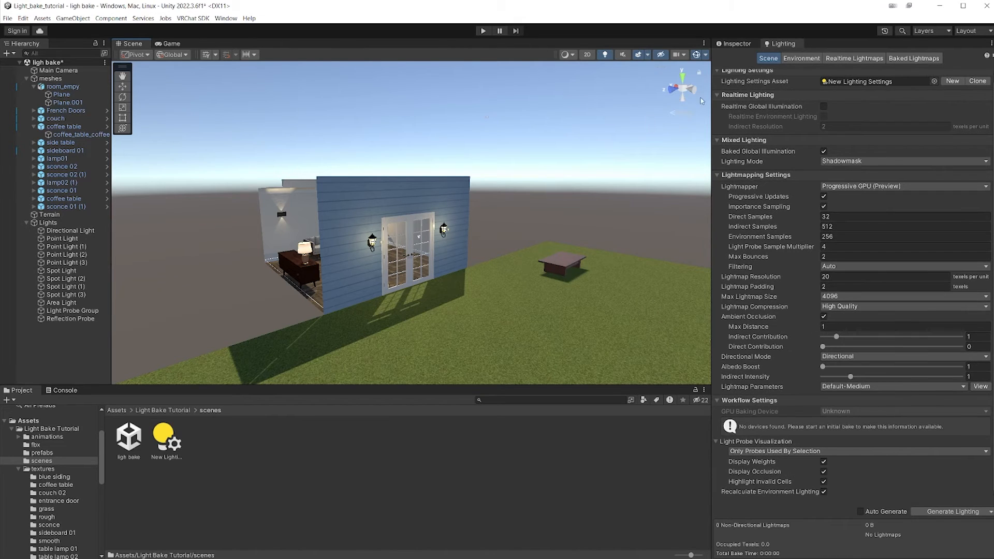
# Open the Environment lighting settings and review the options for the environment lighting source.
pyautogui.click(793, 60)
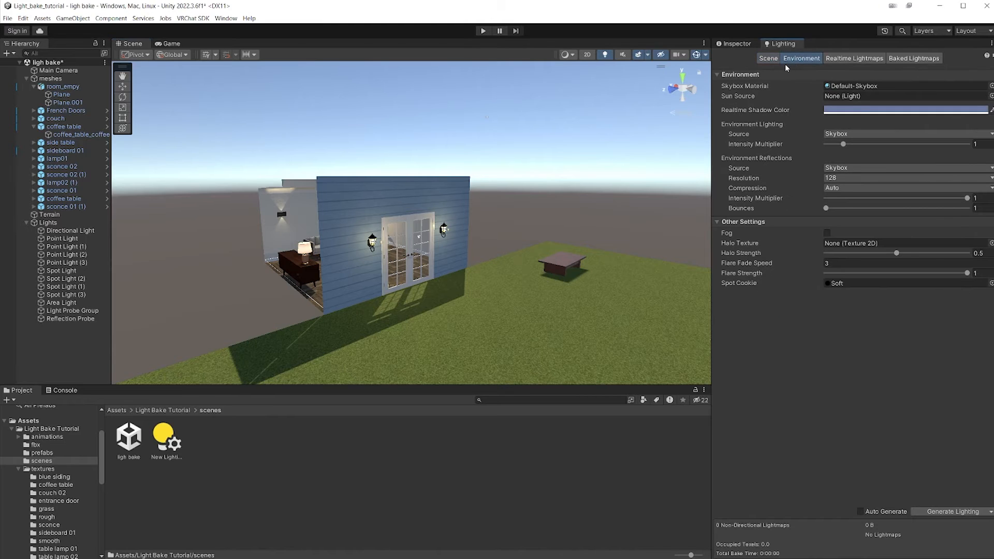
pyautogui.keyDown('alt'); pyautogui.moveTo(707, 162); pyautogui.dragTo(676, 160); pyautogui.keyUp('alt')
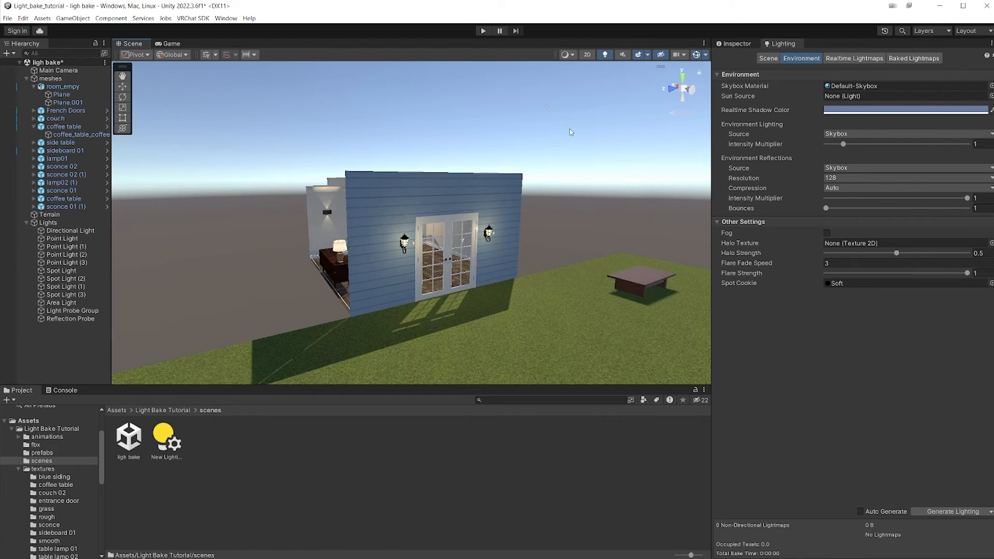
pyautogui.click(831, 134)
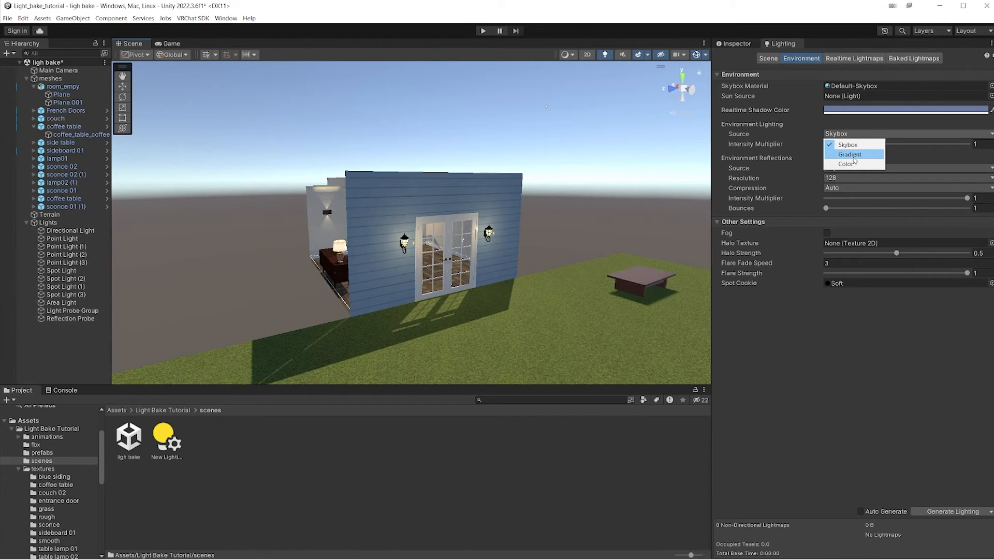
pyautogui.click(739, 125)
pyautogui.click(842, 137)
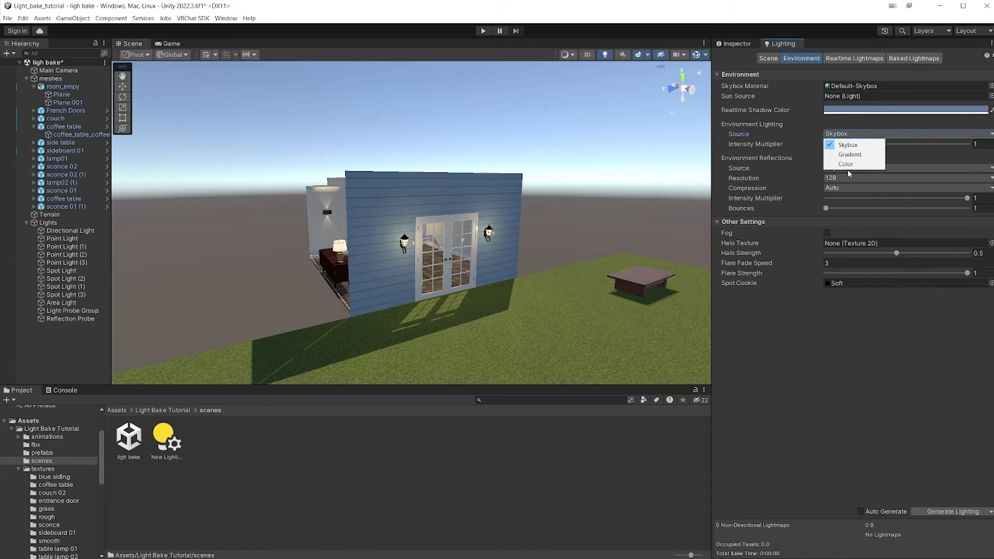
# Try Color as the environment lighting source and adjust the ambient color.
pyautogui.click(846, 164)
pyautogui.click(851, 146)
pyautogui.click(911, 227)
pyautogui.moveTo(910, 226)
pyautogui.mouseDown()
pyautogui.moveTo(916, 239)
pyautogui.moveTo(916, 221)
pyautogui.moveTo(914, 236)
pyautogui.moveTo(905, 231)
pyautogui.moveTo(917, 243)
pyautogui.moveTo(913, 225)
pyautogui.moveTo(921, 247)
pyautogui.moveTo(913, 228)
pyautogui.mouseUp()
# Set the environment lighting source to Gradient and adjust the sky color.
pyautogui.click(836, 134)
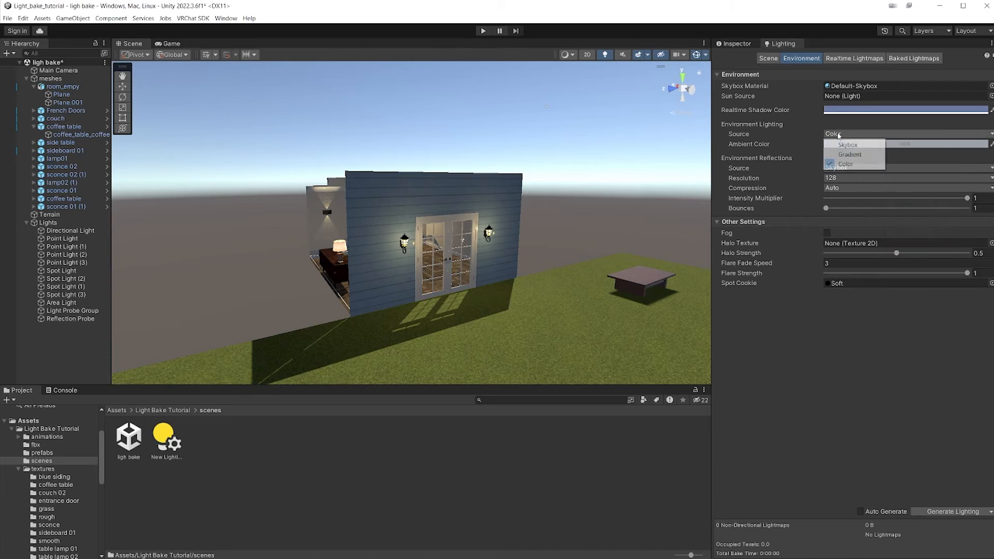
pyautogui.click(864, 157)
pyautogui.click(874, 146)
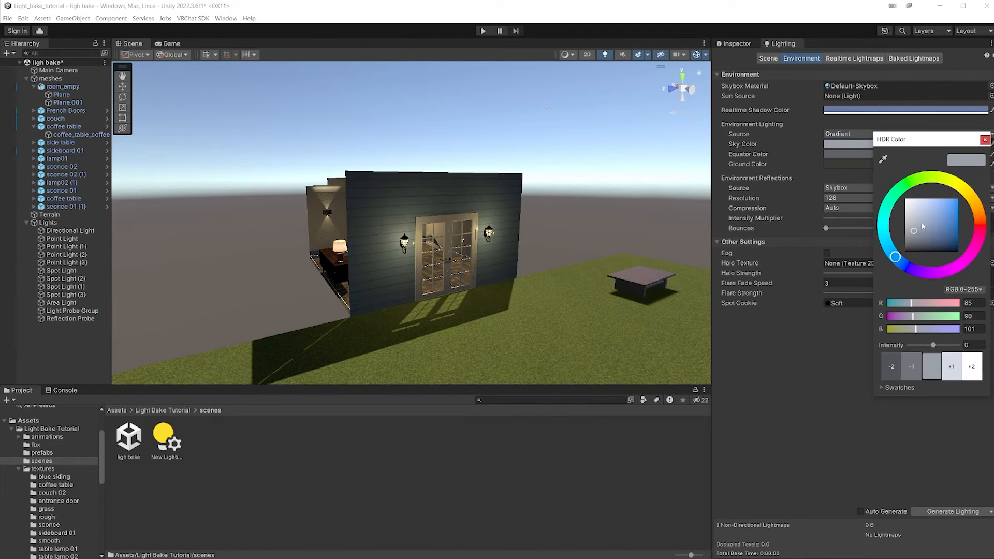
pyautogui.moveTo(916, 234)
pyautogui.mouseDown()
pyautogui.moveTo(922, 248)
pyautogui.moveTo(914, 240)
pyautogui.moveTo(910, 249)
pyautogui.mouseUp()
pyautogui.click(839, 164)
pyautogui.click(607, 229)
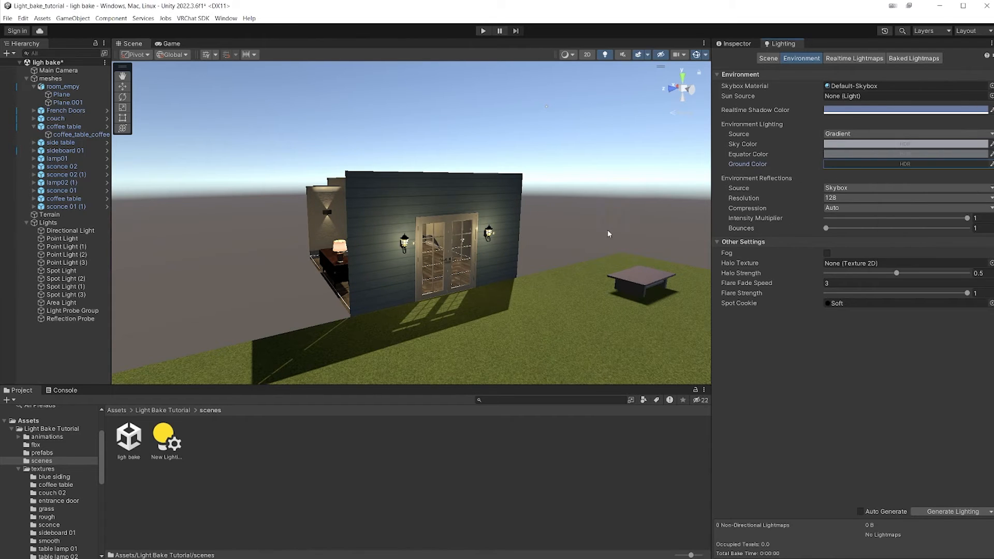
# Select the reflection probe inside the furnished room and examine the area it covers.
pyautogui.keyDown('alt'); pyautogui.moveTo(609, 187); pyautogui.dragTo(680, 198); pyautogui.keyUp('alt')
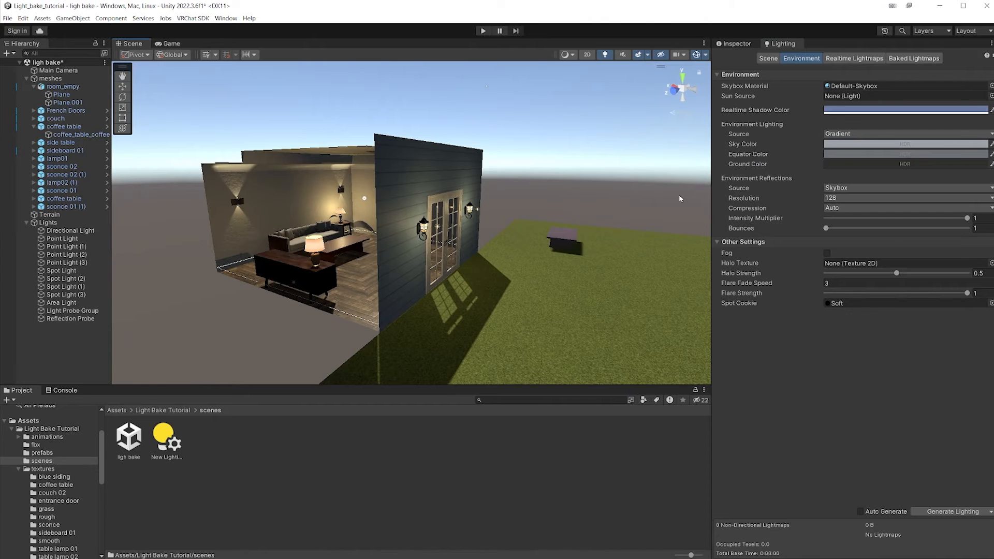
pyautogui.scroll(4, 339, 182)
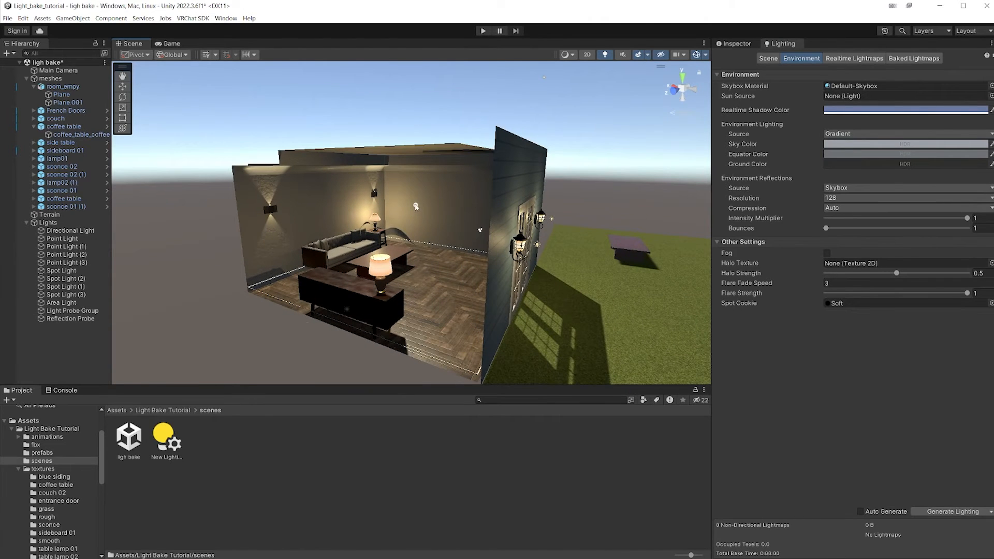
pyautogui.click(416, 206)
pyautogui.keyDown('alt'); pyautogui.moveTo(367, 210); pyautogui.dragTo(411, 169); pyautogui.keyUp('alt')
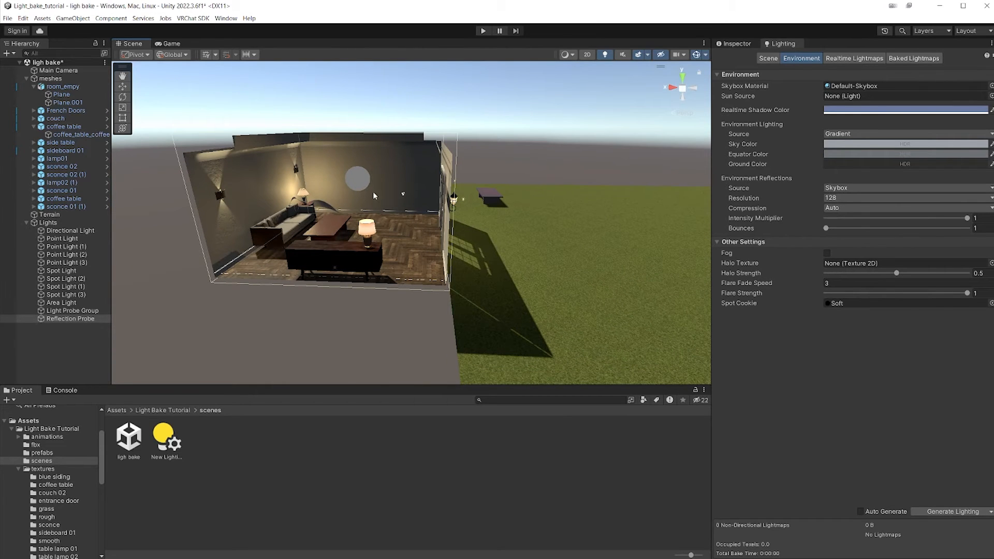
pyautogui.keyDown('alt'); pyautogui.moveTo(340, 190); pyautogui.dragTo(384, 203); pyautogui.keyUp('alt')
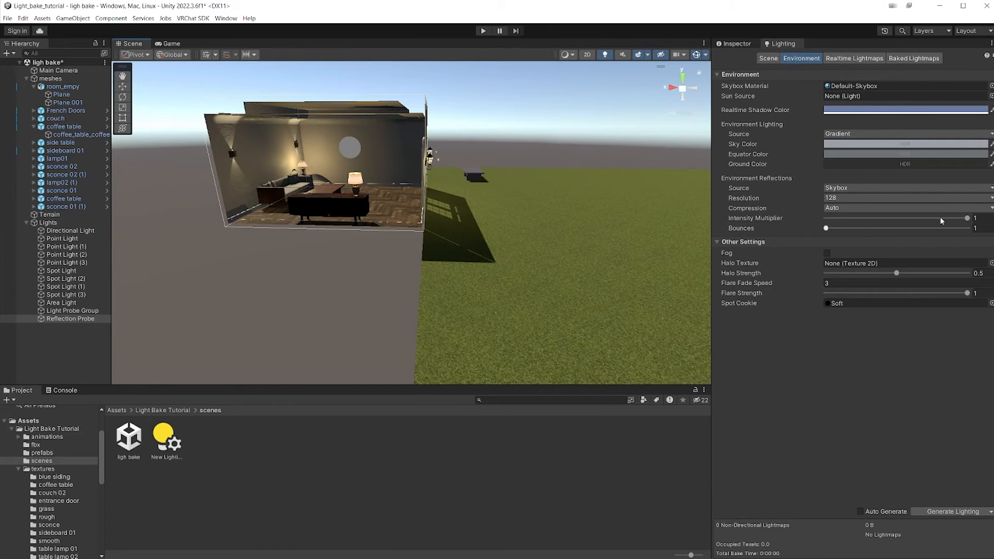
# Try Custom as the environment reflections source, and restore it to Skybox.
pyautogui.click(840, 190)
pyautogui.click(838, 205)
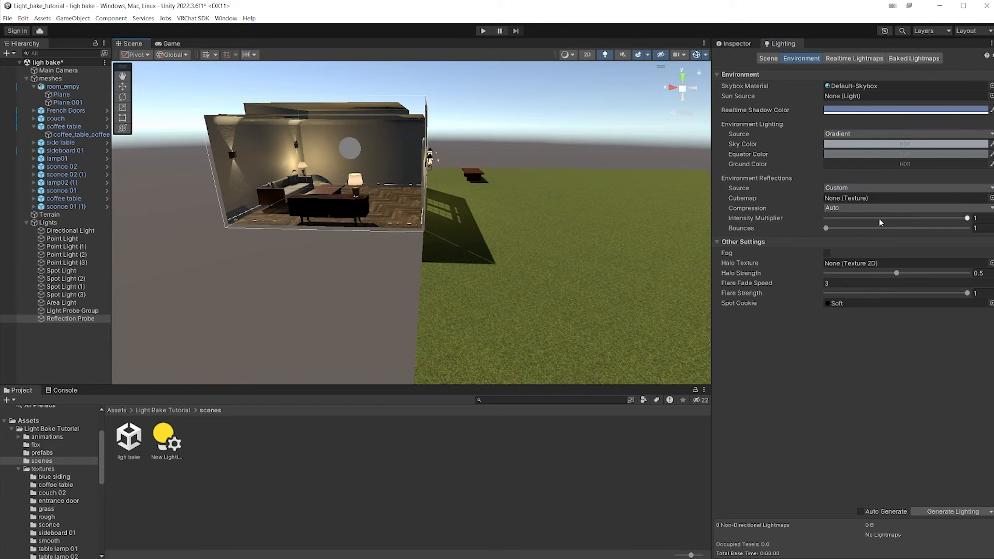
pyautogui.click(845, 190)
pyautogui.click(846, 199)
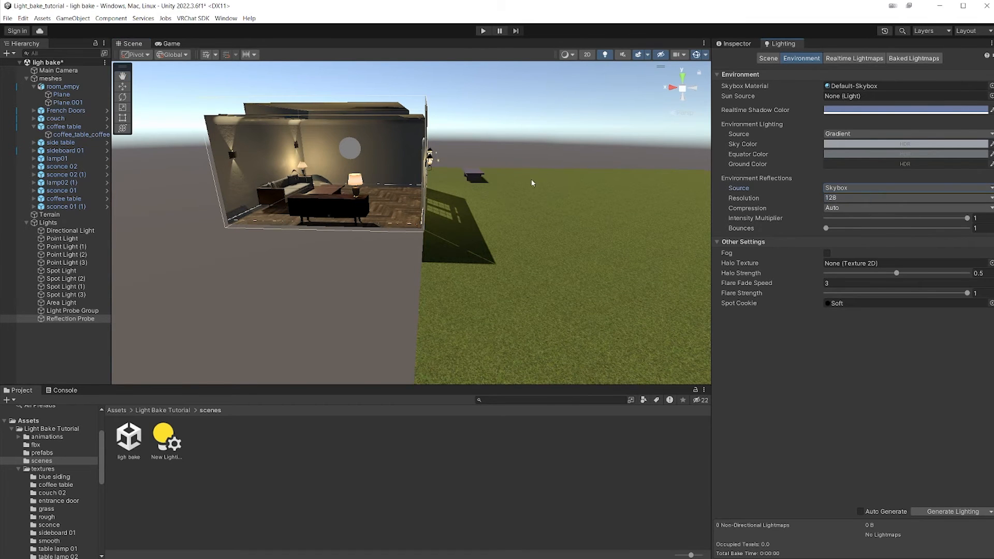
# Select the coffee table on the grass and examine how it and the house exterior reflect the surroundings.
pyautogui.moveTo(594, 172); pyautogui.dragTo(561, 191, button='middle')
pyautogui.moveTo(603, 192); pyautogui.dragTo(681, 273, button='right')
pyautogui.press('w')
pyautogui.click(428, 223)
pyautogui.moveTo(467, 214); pyautogui.dragTo(227, 139, button='right')
pyautogui.moveTo(598, 202); pyautogui.dragTo(481, 197, button='right')
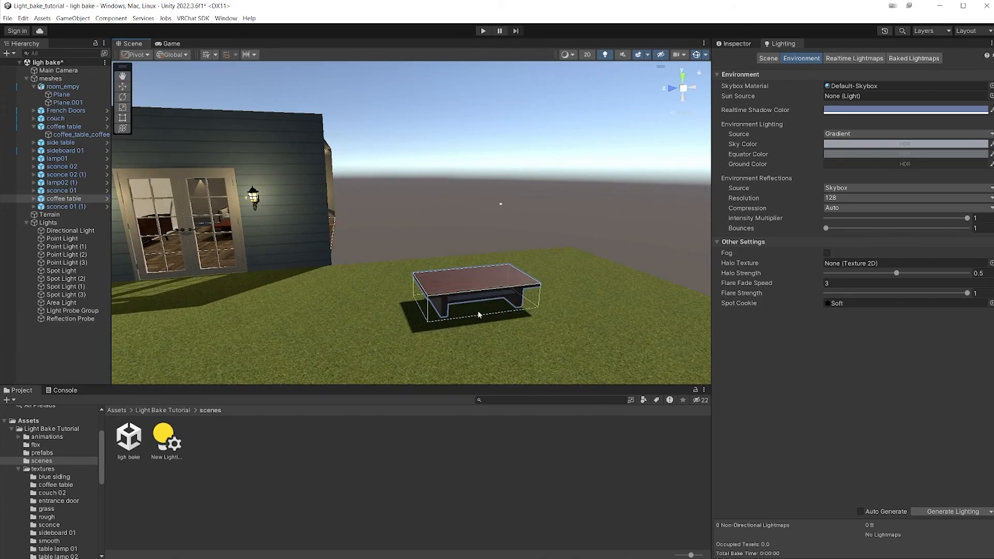
pyautogui.press('w')
pyautogui.moveTo(453, 288)
pyautogui.mouseDown(button='right')
pyautogui.moveTo(553, 344)
pyautogui.moveTo(504, 268)
pyautogui.moveTo(510, 248)
pyautogui.moveTo(517, 300)
pyautogui.moveTo(570, 351)
pyautogui.moveTo(455, 324)
pyautogui.moveTo(568, 331)
pyautogui.moveTo(479, 300)
pyautogui.moveTo(408, 290)
pyautogui.moveTo(466, 280)
pyautogui.mouseUp(button='right')
pyautogui.press('s')
pyautogui.press('w')
pyautogui.scroll(-2, 570, 350)
pyautogui.press('s')
pyautogui.press('s')
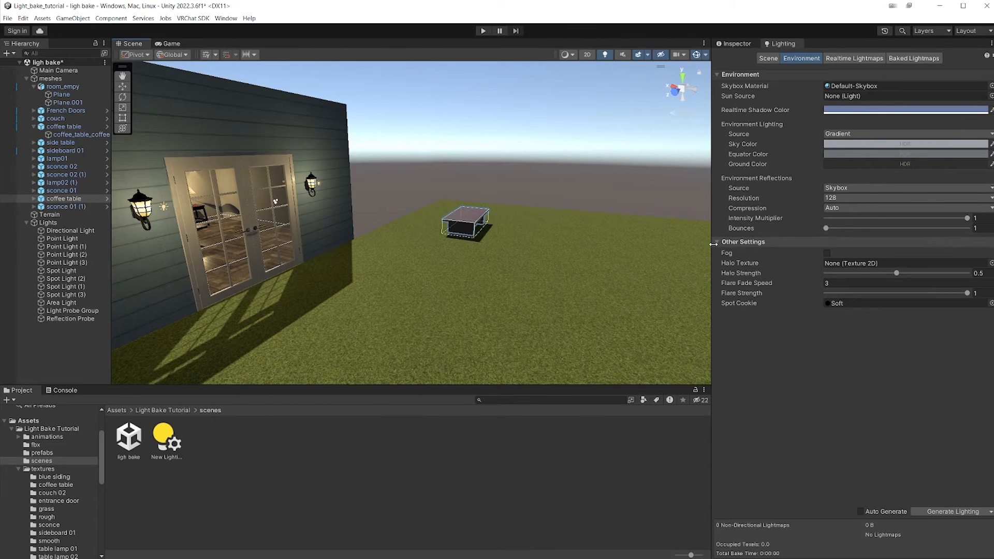
# Try enabling the environment fog with a changed density, and turn the fog off again.
pyautogui.click(827, 253)
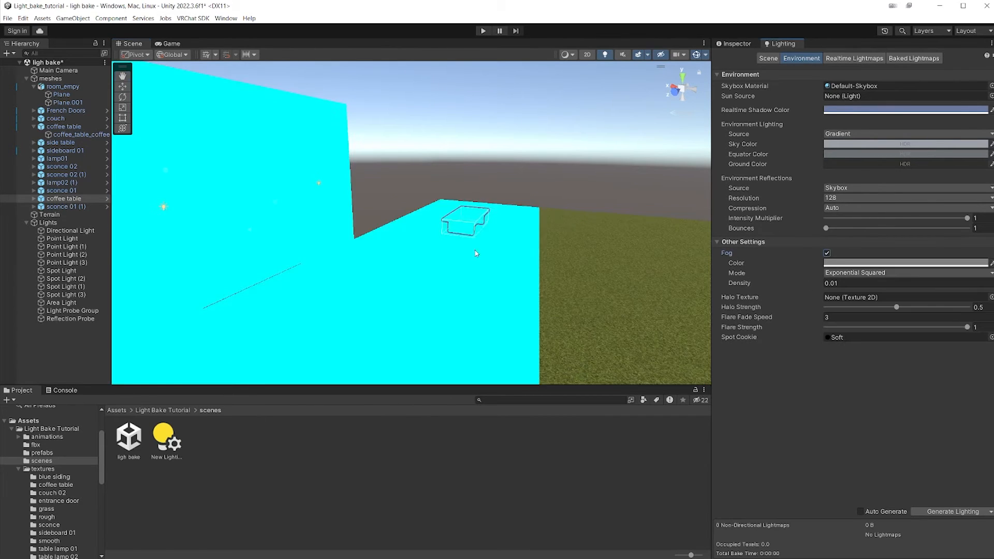
pyautogui.moveTo(819, 282); pyautogui.dragTo(840, 275)
pyautogui.click(828, 253)
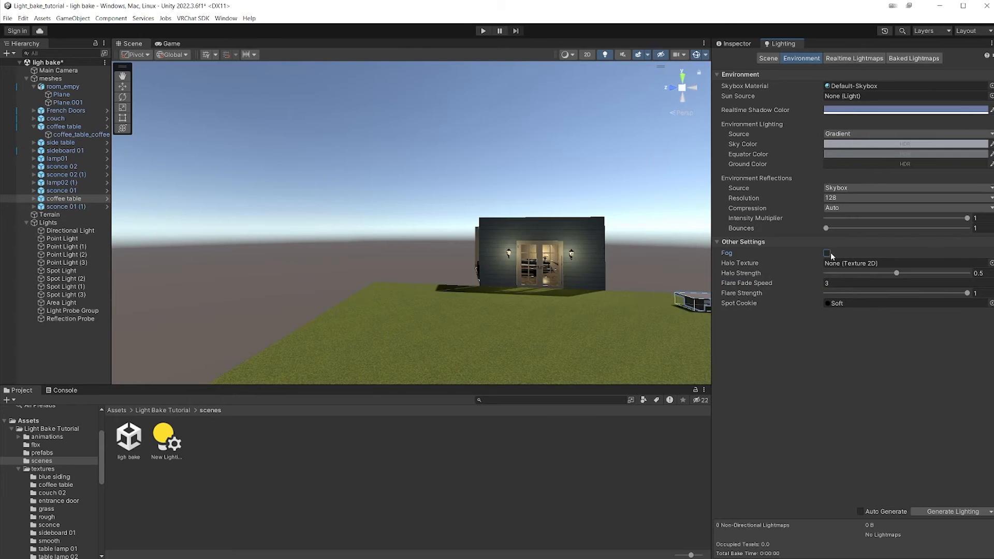
# Look through the realtime and baked lightmap pages of the lighting settings, and return to the scene lighting settings.
pyautogui.press('w')
pyautogui.moveTo(577, 224)
pyautogui.mouseDown(button='right')
pyautogui.moveTo(642, 251)
pyautogui.moveTo(588, 226)
pyautogui.moveTo(621, 248)
pyautogui.moveTo(585, 235)
pyautogui.mouseUp(button='right')
pyautogui.press('e')
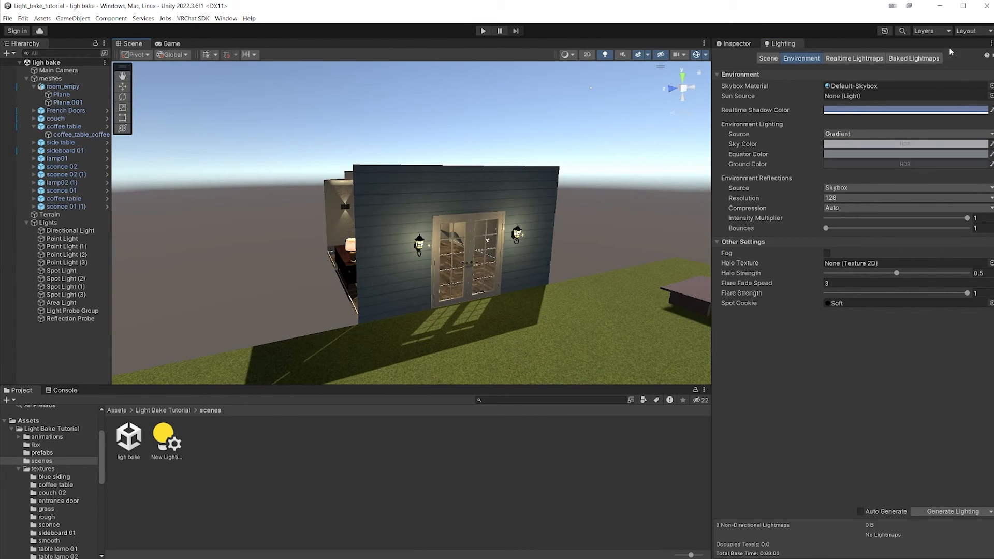
pyautogui.click(853, 59)
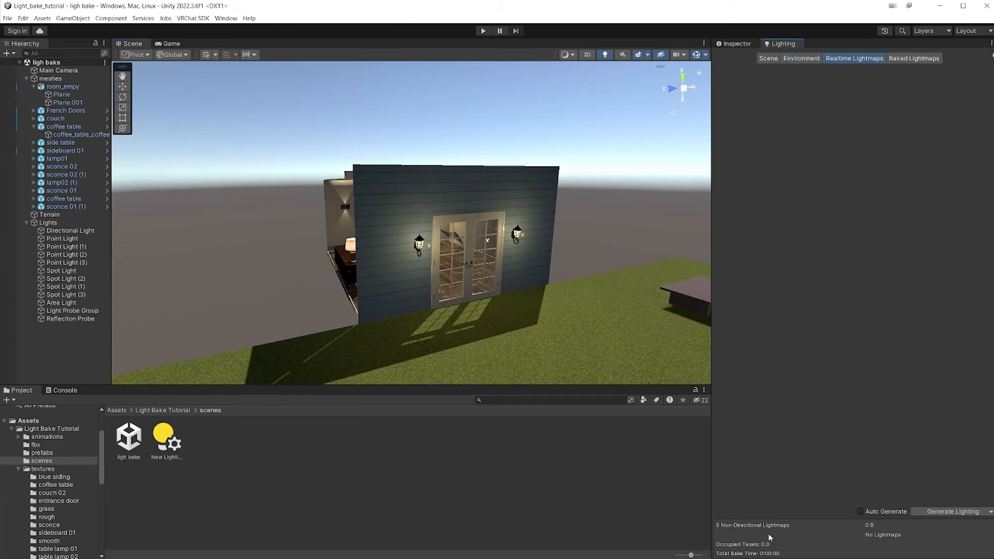
pyautogui.click(906, 60)
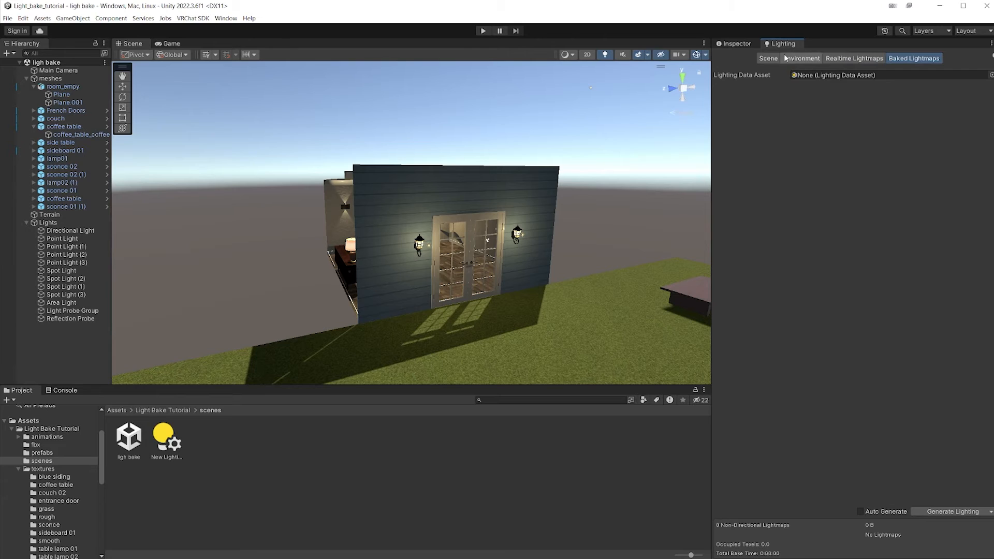
pyautogui.click(768, 58)
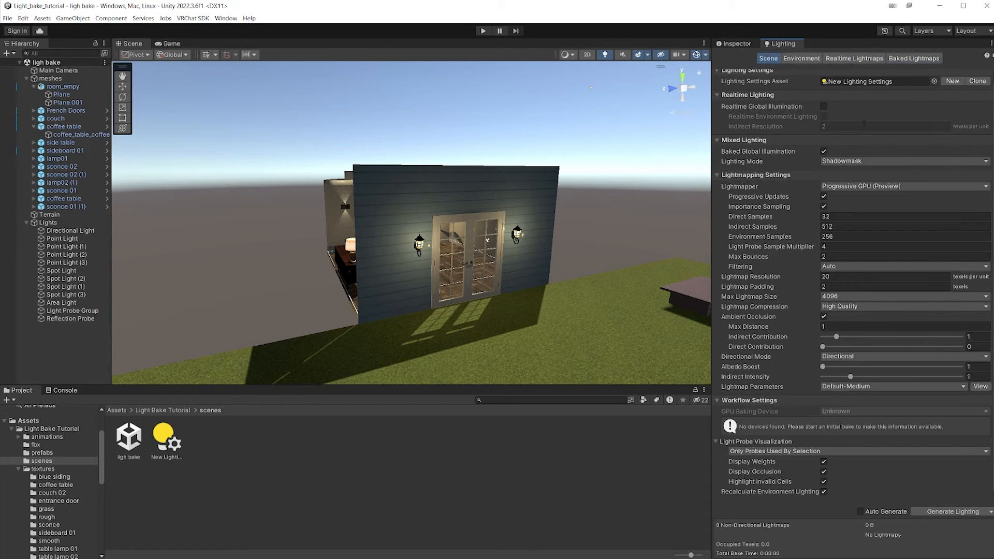
pyautogui.scroll(1, 863, 116)
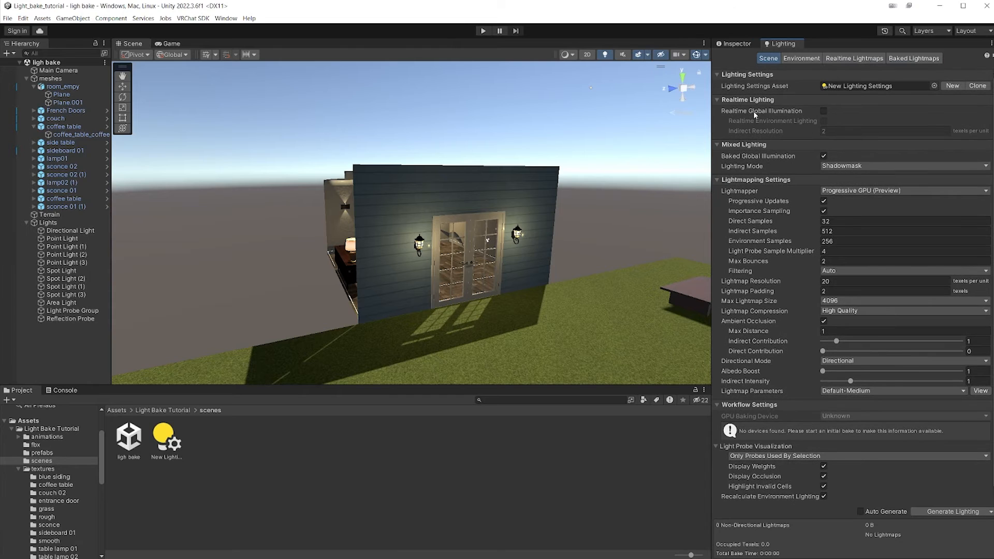
# Try enabling Realtime Global Illumination, check the realtime lightmaps page, and turn Realtime Global Illumination off again.
pyautogui.click(823, 112)
pyautogui.scroll(-3, 604, 194)
pyautogui.scroll(3, 604, 195)
pyautogui.moveTo(598, 174); pyautogui.dragTo(469, 288, button='right')
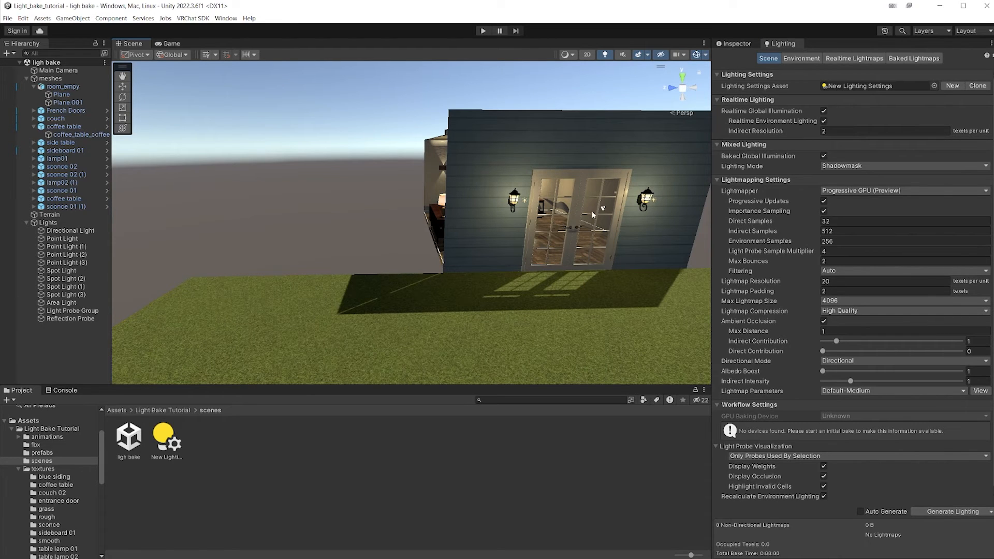
pyautogui.click(854, 58)
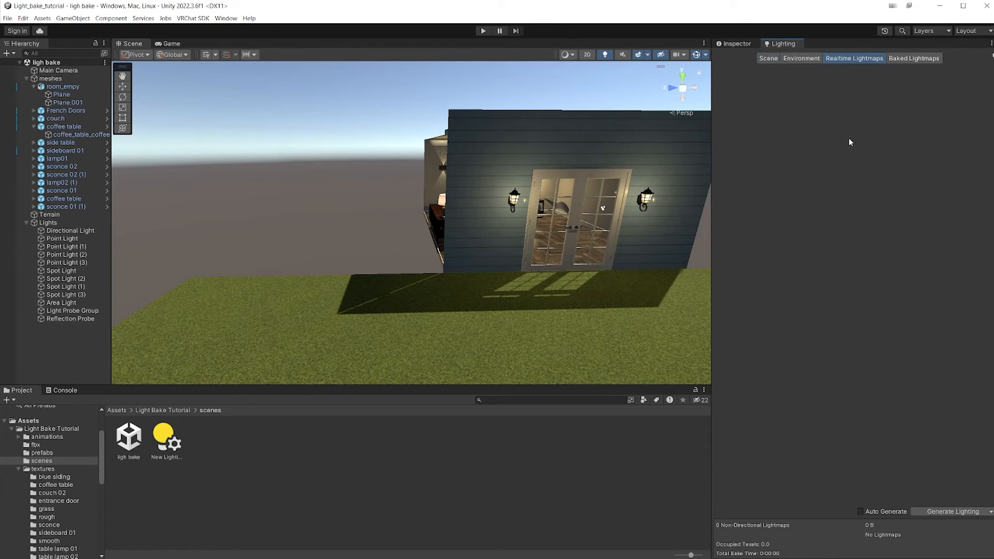
pyautogui.click(774, 60)
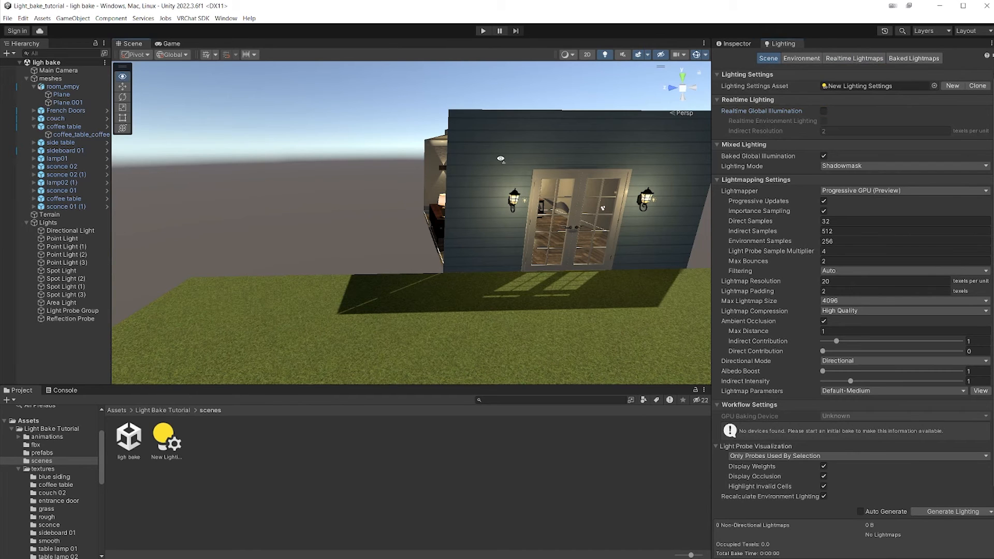
# Check the realtime and baked lightmap data once more while viewing the house exterior, and return to the scene settings.
pyautogui.click(846, 58)
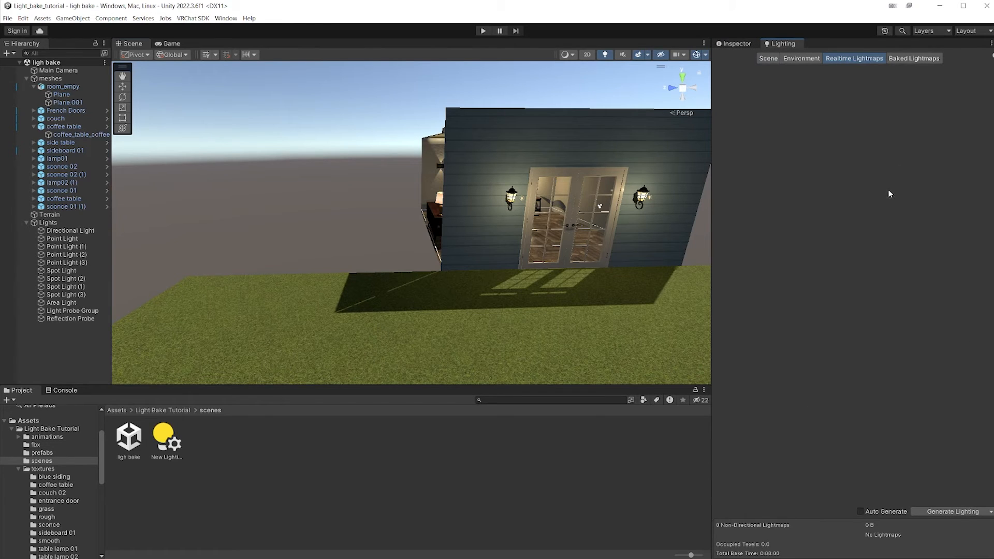
pyautogui.click(913, 59)
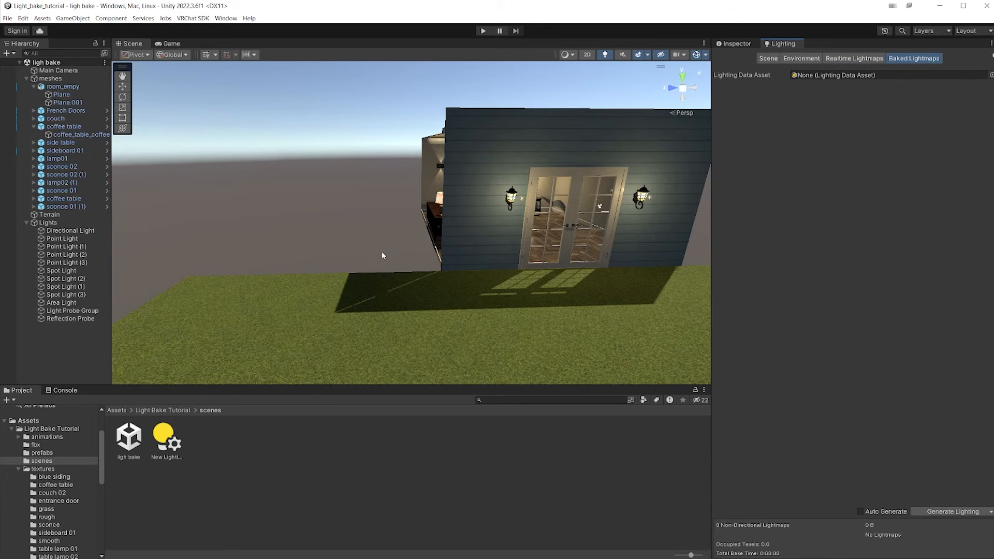
pyautogui.keyDown('alt'); pyautogui.moveTo(382, 256); pyautogui.dragTo(542, 258); pyautogui.keyUp('alt')
pyautogui.moveTo(404, 250); pyautogui.dragTo(443, 251, button='middle')
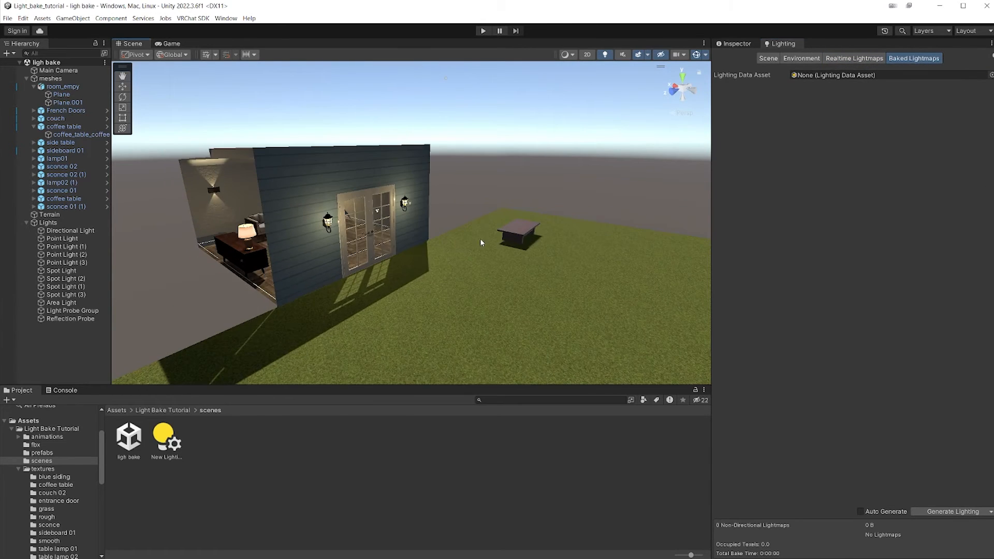
pyautogui.scroll(1, 595, 225)
pyautogui.click(769, 59)
pyautogui.keyDown('alt'); pyautogui.moveTo(515, 197); pyautogui.dragTo(452, 229); pyautogui.keyUp('alt')
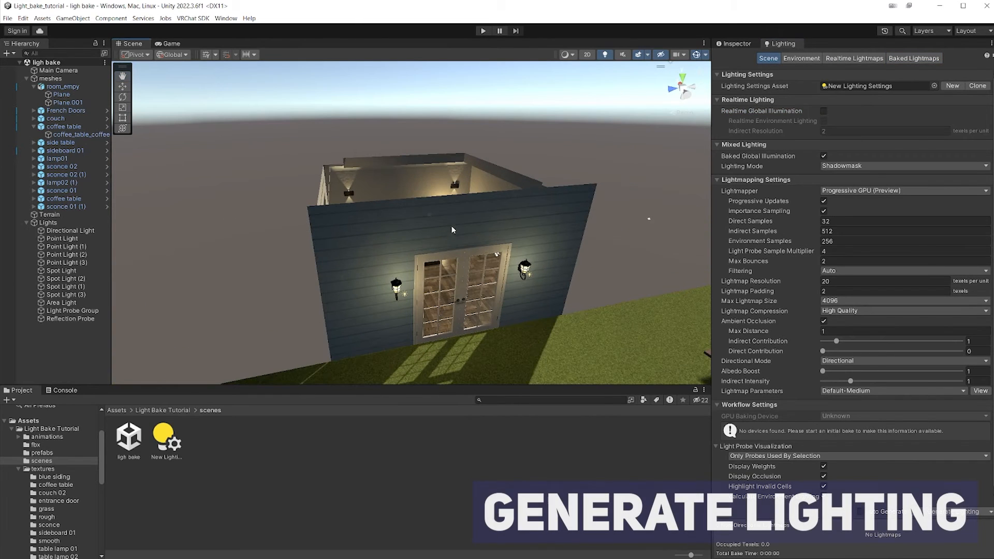
# Go through the directional, point, spot and area lights and the light probe group to check their bake settings.
pyautogui.click(71, 230)
pyautogui.click(726, 44)
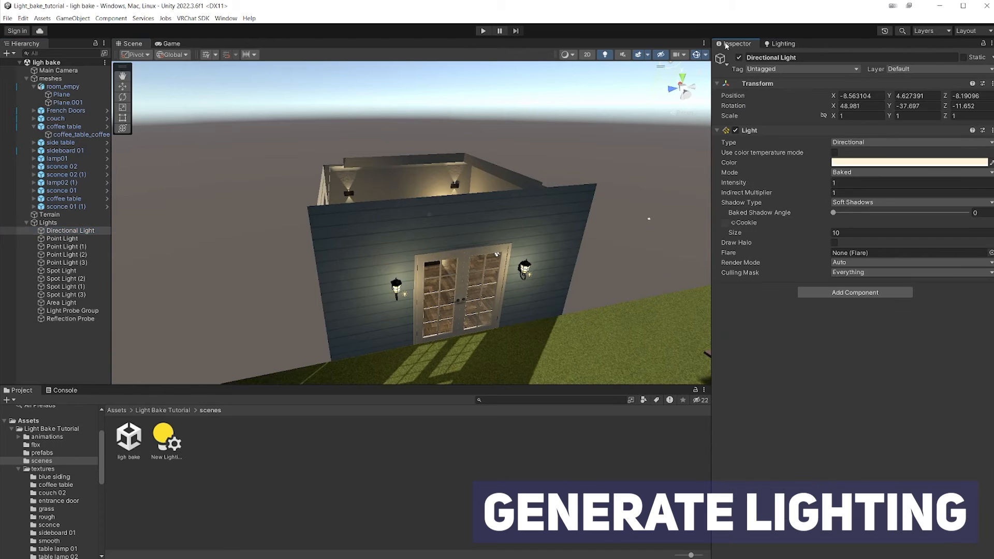
pyautogui.click(84, 240)
pyautogui.press('Down')
pyautogui.press('Down')
pyautogui.press('Down')
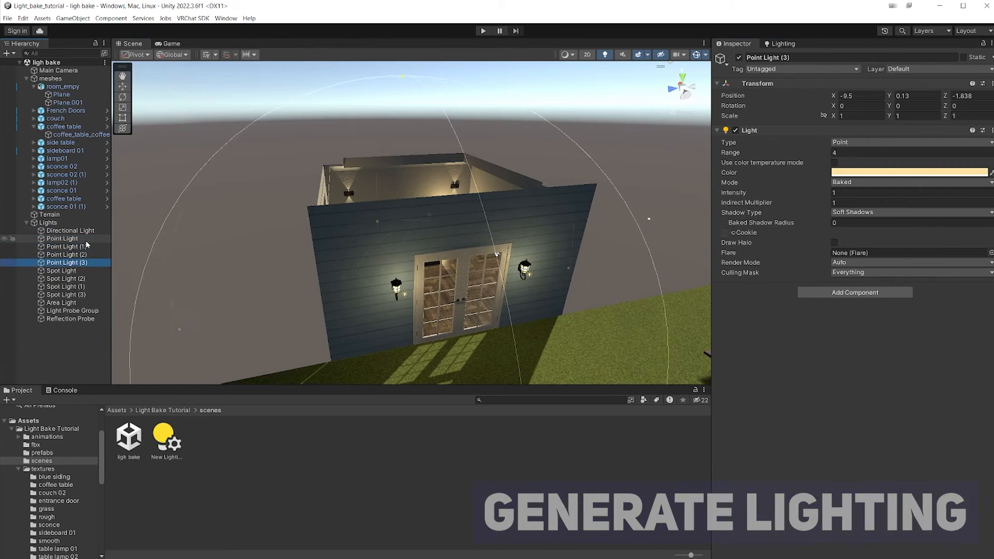
pyautogui.press('Down')
pyautogui.press('Down')
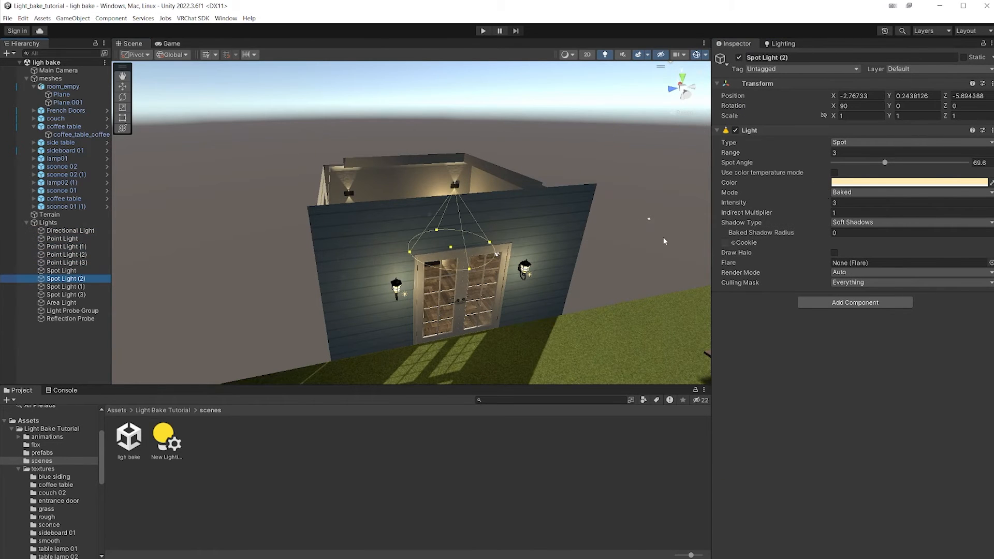
pyautogui.press('Down')
pyautogui.press('Down')
pyautogui.press('Down')
pyautogui.press('Down')
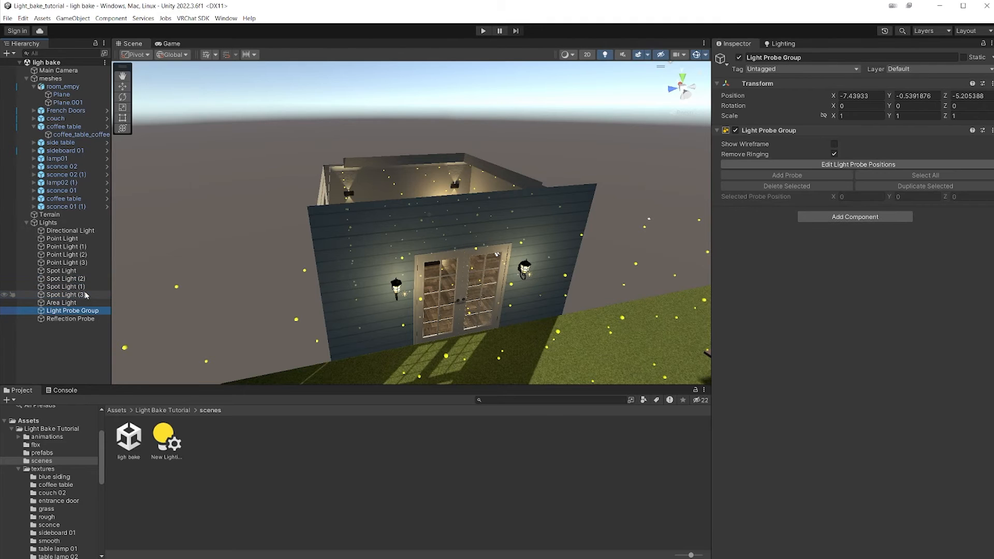
pyautogui.click(82, 302)
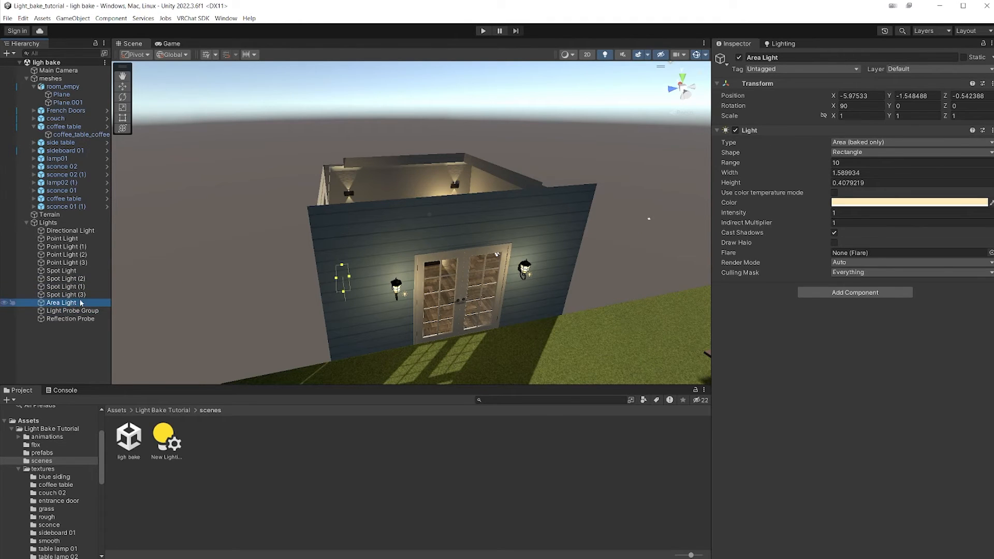
pyautogui.click(73, 311)
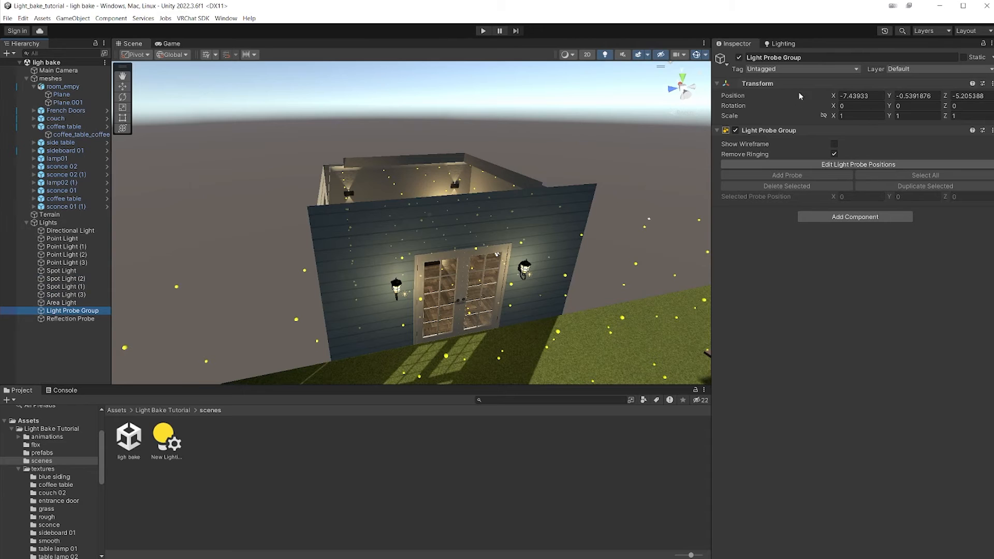
# Generate the baked lighting for the scene with the current lighting settings.
pyautogui.click(782, 44)
pyautogui.click(517, 107)
pyautogui.keyDown('alt'); pyautogui.moveTo(519, 166); pyautogui.dragTo(481, 195); pyautogui.keyUp('alt')
pyautogui.scroll(2, 464, 193)
pyautogui.scroll(-4, 464, 193)
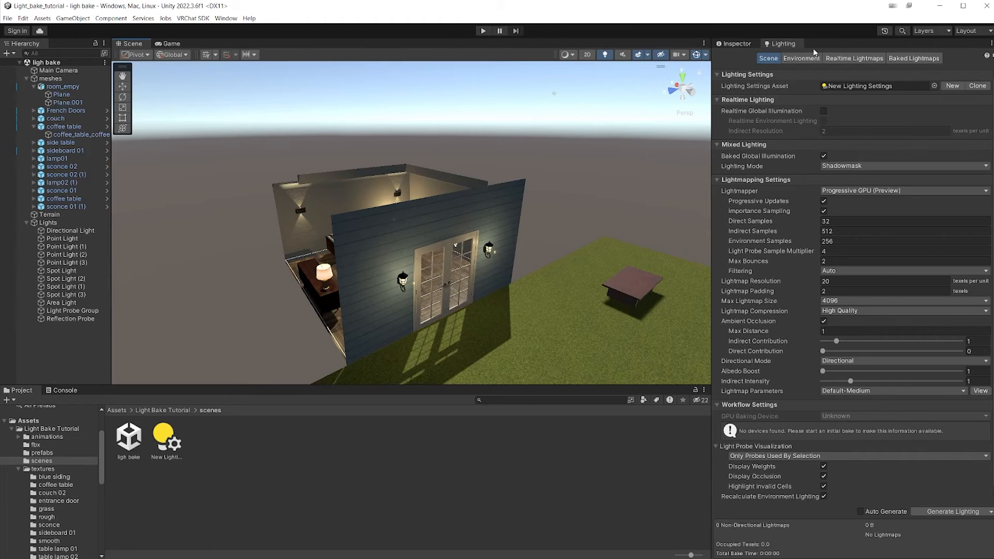
pyautogui.click(942, 514)
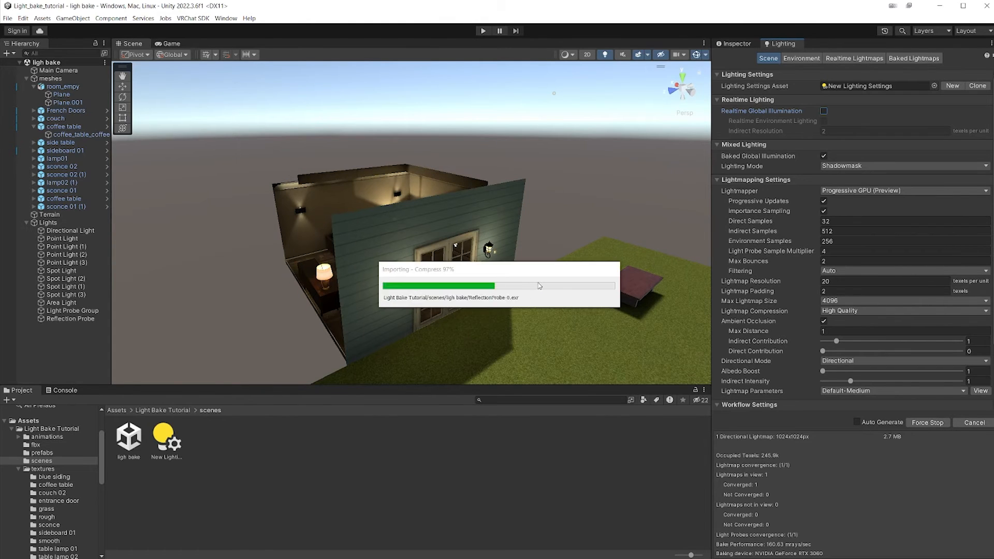
# Examine the baked lighting on the furniture, walls and ceiling inside the room.
pyautogui.moveTo(539, 269); pyautogui.dragTo(587, 292, button='right')
pyautogui.press('w')
pyautogui.press('a')
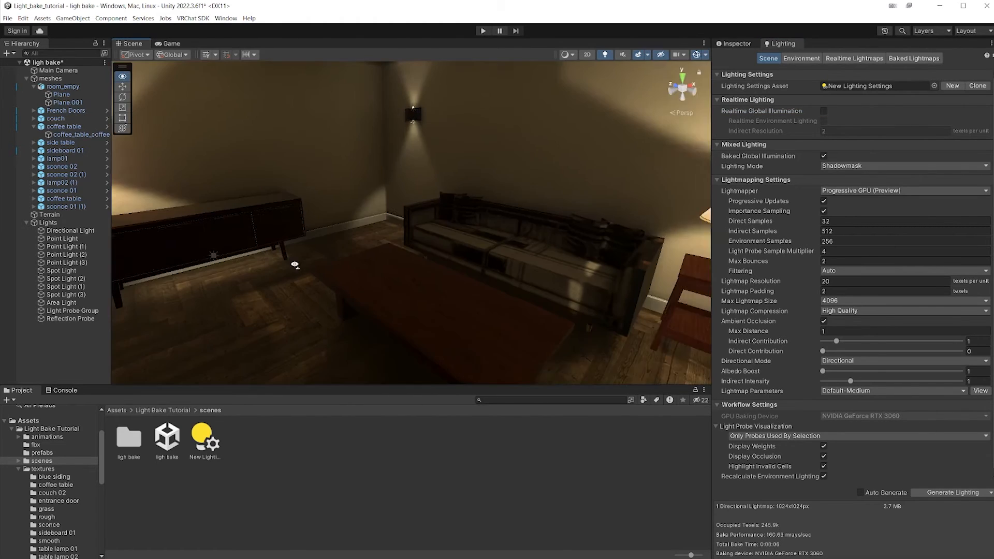
pyautogui.moveTo(294, 264); pyautogui.dragTo(358, 241, button='right')
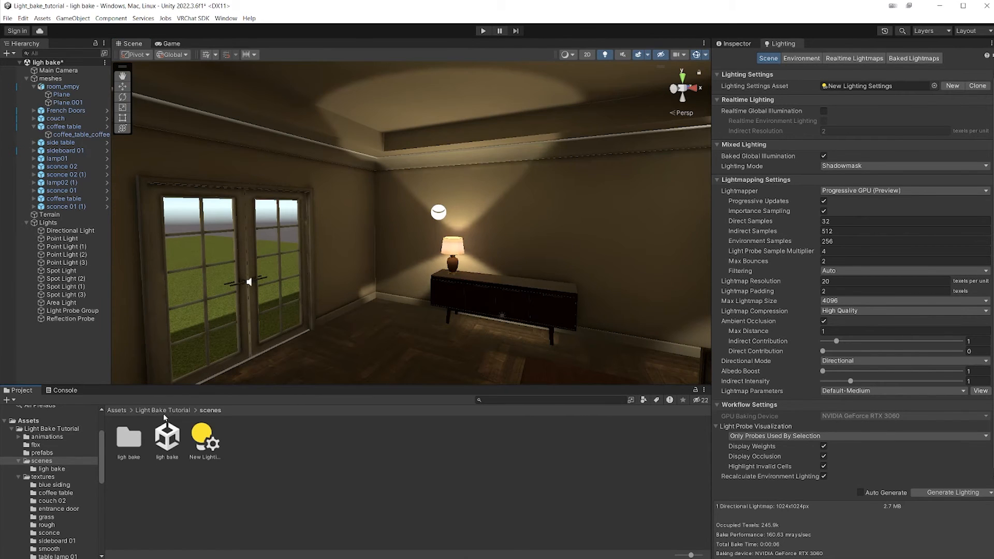
# Rename the scene and its baked lighting data folder as "light bake", and open that folder.
pyautogui.doubleClick(129, 439)
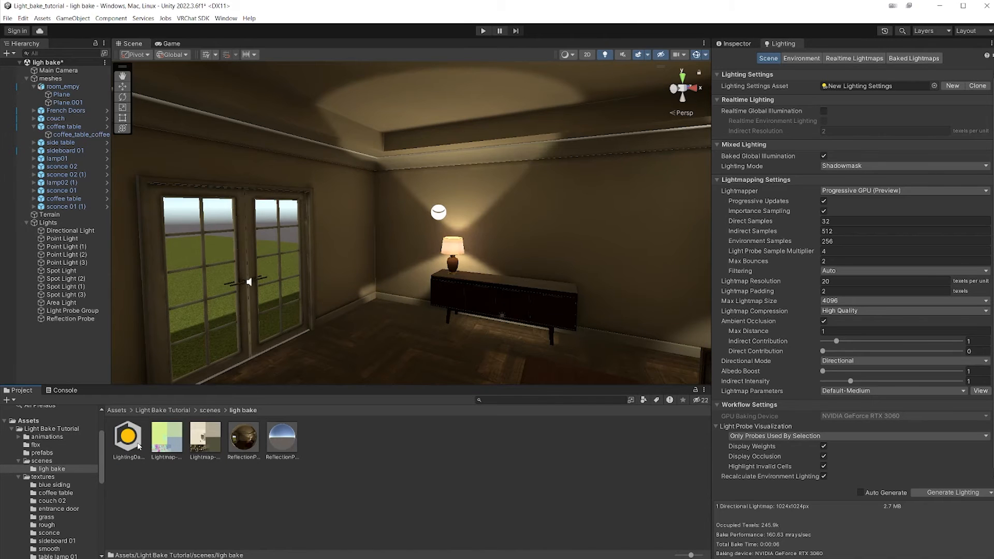
pyautogui.click(210, 410)
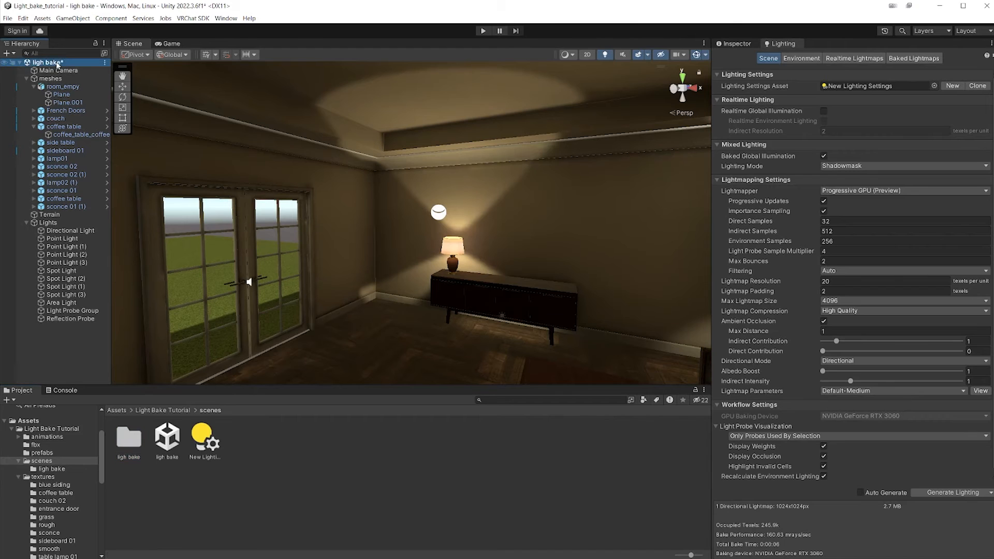
pyautogui.doubleClick(129, 440)
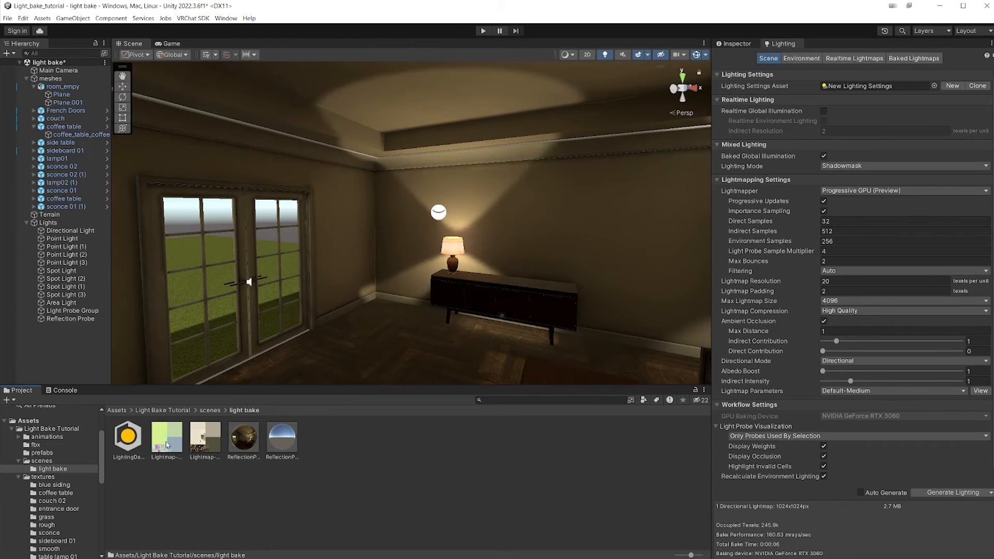
# Select the reflection probe and examine the room reflected on its sphere.
pyautogui.moveTo(301, 309); pyautogui.dragTo(517, 326, button='right')
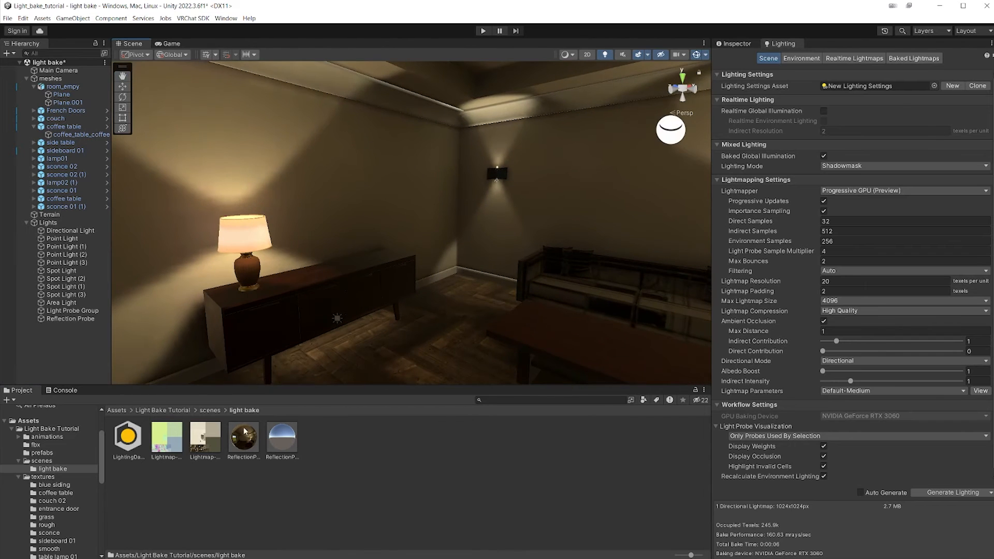
pyautogui.moveTo(310, 306); pyautogui.dragTo(440, 287, button='right')
pyautogui.moveTo(440, 288); pyautogui.dragTo(281, 284, button='middle')
pyautogui.click(268, 178)
pyautogui.press('w')
pyautogui.moveTo(427, 226); pyautogui.dragTo(7, 217, button='right')
pyautogui.press('d')
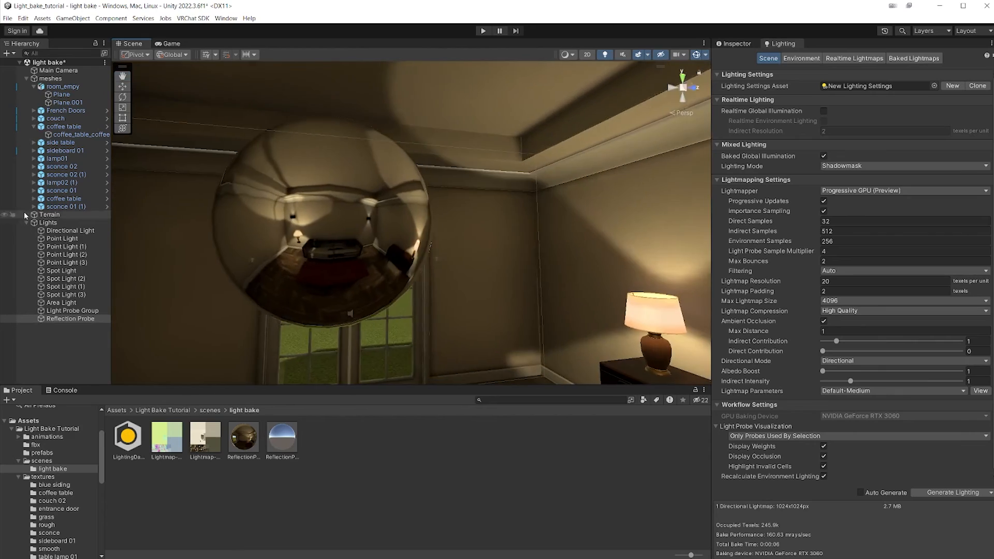
# Examine the baked shading around the room up close, and select the sideboard to inspect its surface.
pyautogui.moveTo(351, 243); pyautogui.dragTo(617, 276, button='right')
pyautogui.press('a')
pyautogui.press('w')
pyautogui.press('s')
pyautogui.press('w')
pyautogui.moveTo(616, 275); pyautogui.dragTo(663, 244, button='middle')
pyautogui.moveTo(663, 244); pyautogui.dragTo(291, 246, button='right')
pyautogui.scroll(-1, 630, 273)
pyautogui.press('w')
pyautogui.press('w')
pyautogui.press('s')
pyautogui.scroll(-1, 292, 247)
pyautogui.moveTo(291, 246); pyautogui.dragTo(310, 302, button='middle')
pyautogui.moveTo(311, 302); pyautogui.dragTo(342, 314, button='right')
pyautogui.doubleClick(368, 280)
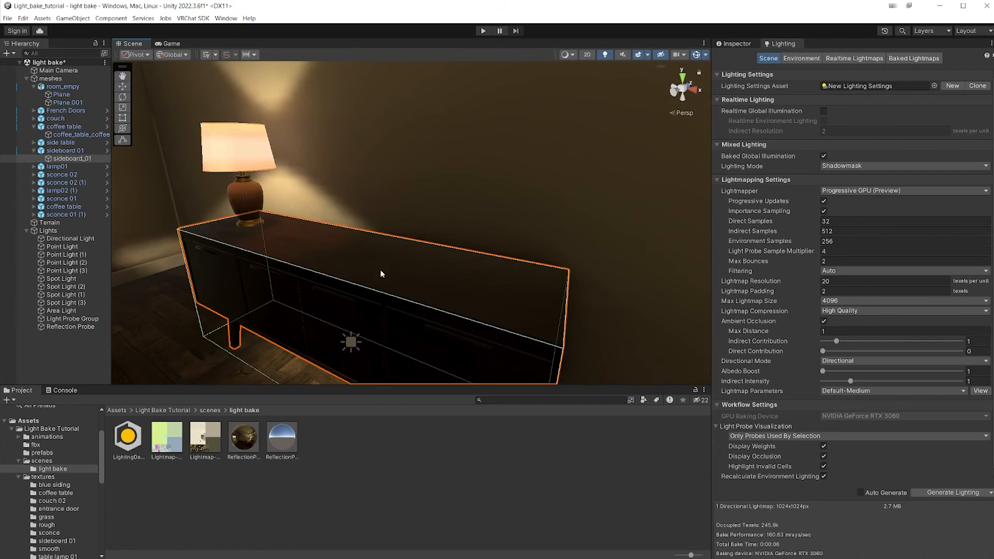
# Check the properties of the coffee table inside the room, and return to the scene lighting settings.
pyautogui.moveTo(368, 280); pyautogui.dragTo(77, 284, button='right')
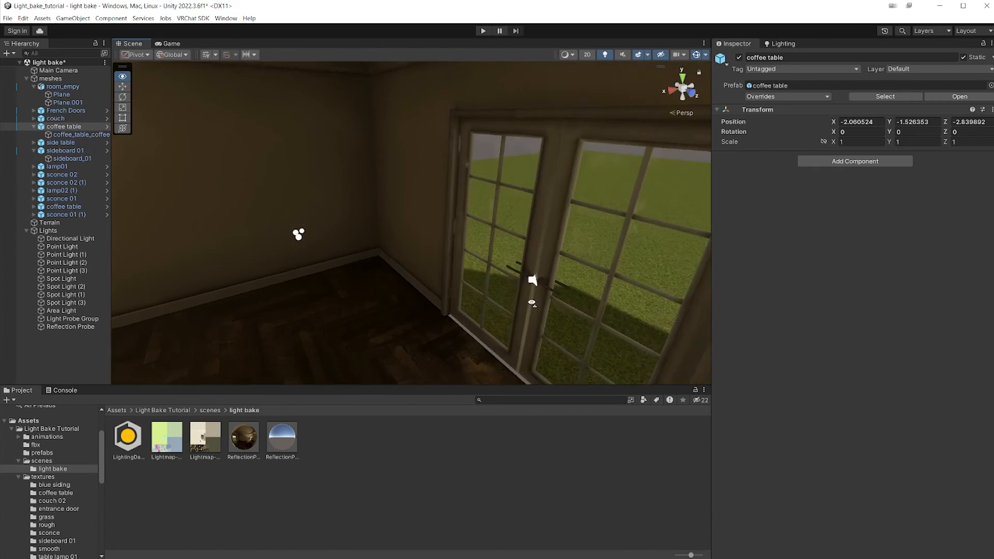
pyautogui.moveTo(530, 299); pyautogui.dragTo(481, 266, button='right')
pyautogui.click(776, 44)
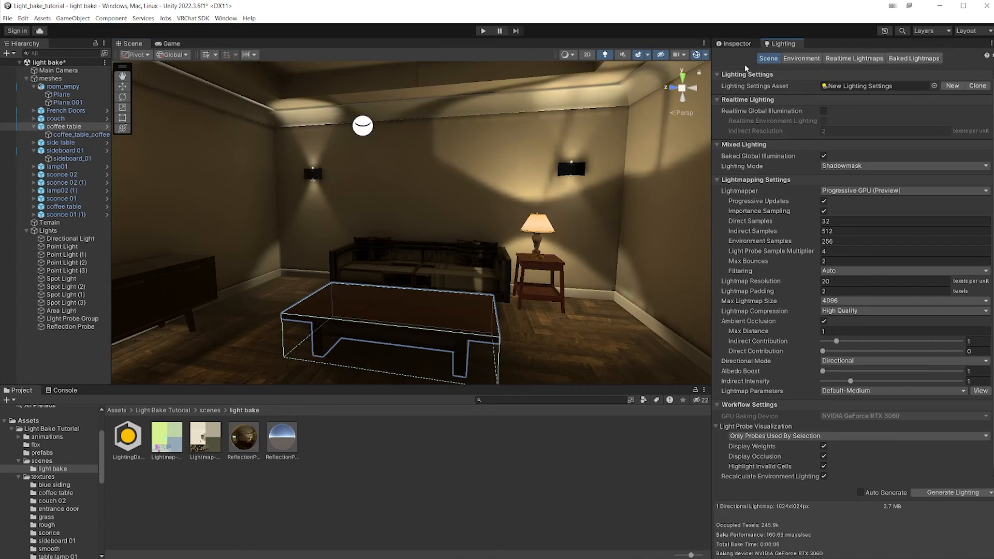
# Select the point light inside the lamp01 table lamp and set its range to 8.
pyautogui.moveTo(577, 197); pyautogui.dragTo(406, 357, button='right')
pyautogui.doubleClick(406, 357)
pyautogui.click(405, 357)
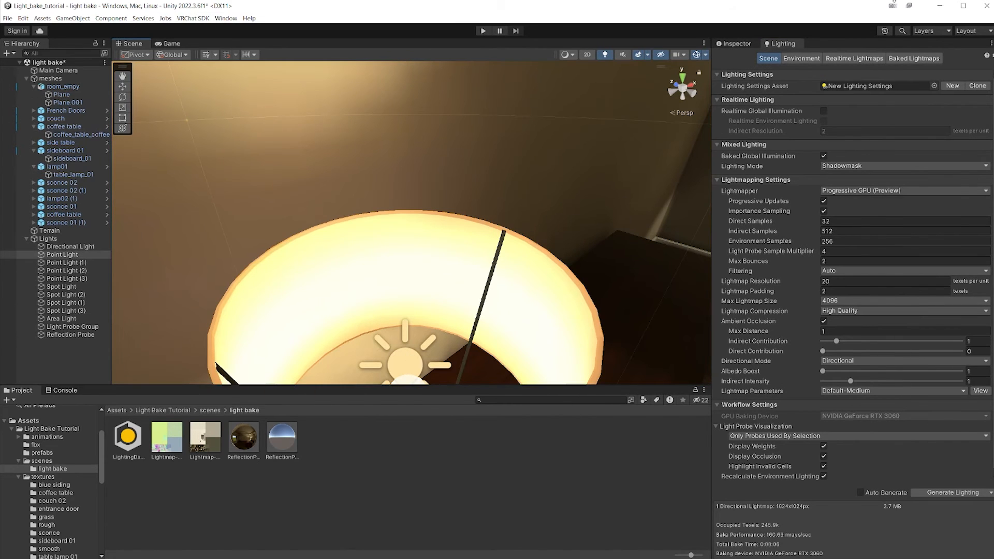
pyautogui.click(735, 45)
pyautogui.click(843, 152)
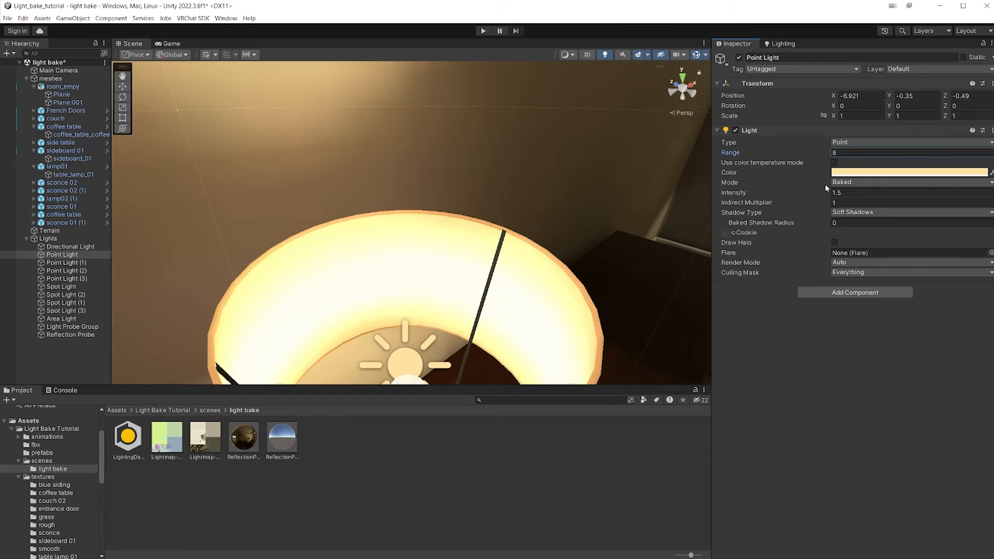
# Select the point light inside the lamp02 table lamp and change its range.
pyautogui.scroll(-5, 520, 222)
pyautogui.moveTo(521, 221); pyautogui.dragTo(539, 197, button='right')
pyautogui.moveTo(539, 197); pyautogui.dragTo(383, 215, button='middle')
pyautogui.scroll(5, 387, 228)
pyautogui.moveTo(382, 215); pyautogui.dragTo(342, 248, button='right')
pyautogui.scroll(3, 343, 248)
pyautogui.click(346, 252)
pyautogui.click(345, 253)
pyautogui.click(343, 254)
pyautogui.click(860, 153)
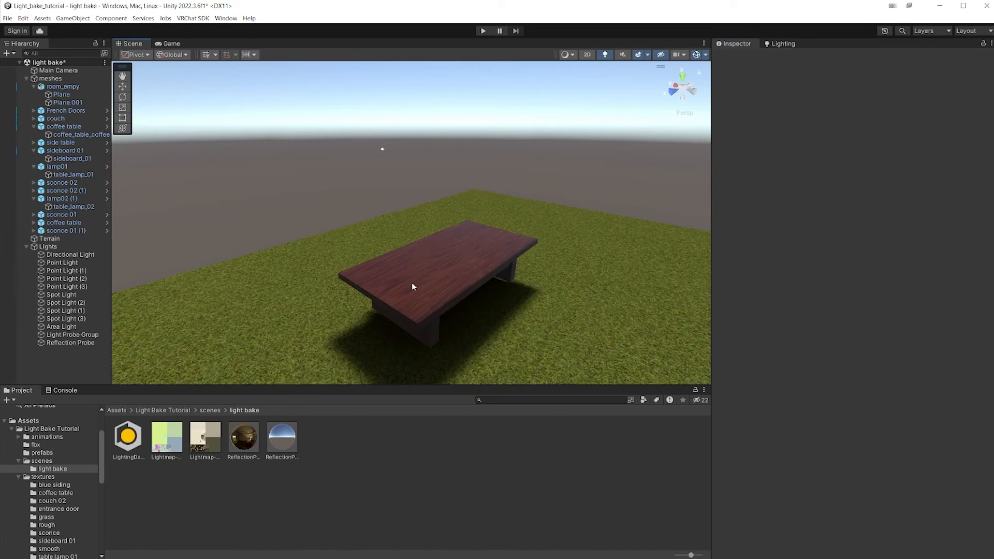
# Try moving the outdoor coffee table away to inspect its baked shadow on the grass, and undo the move.
pyautogui.click(419, 283)
pyautogui.moveTo(506, 290); pyautogui.dragTo(414, 285, button='right')
pyautogui.press('w')
pyautogui.moveTo(414, 288); pyautogui.dragTo(309, 207)
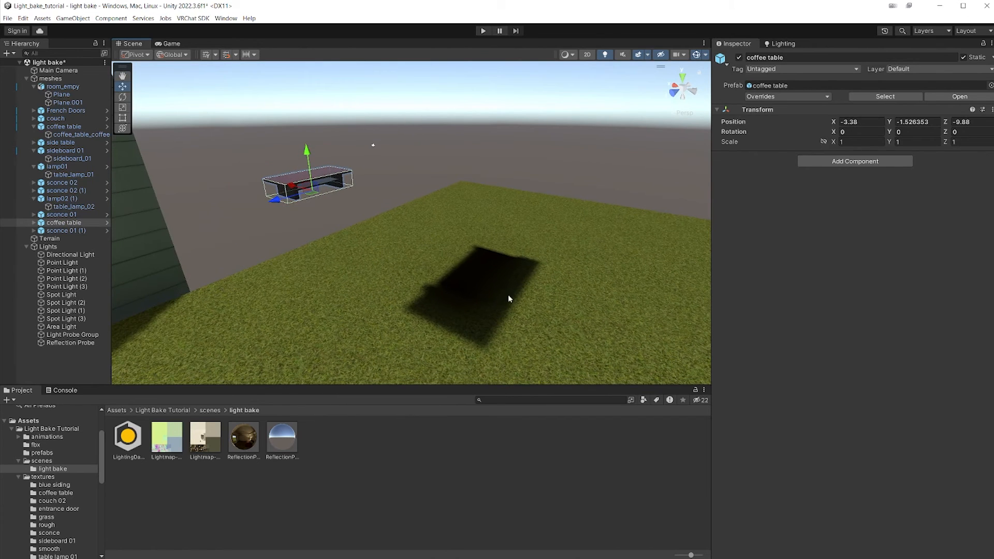
pyautogui.moveTo(484, 282); pyautogui.dragTo(516, 252, button='right')
pyautogui.hotkey('ctrl', 'z')
# Go back inside the house and examine the baked lighting across the whole room.
pyautogui.moveTo(492, 212); pyautogui.dragTo(515, 282, button='right')
pyautogui.press('d')
pyautogui.press('w')
pyautogui.scroll(-2, 413, 272)
pyautogui.press('s')
pyautogui.moveTo(430, 307); pyautogui.dragTo(466, 307, button='middle')
pyautogui.scroll(3, 466, 306)
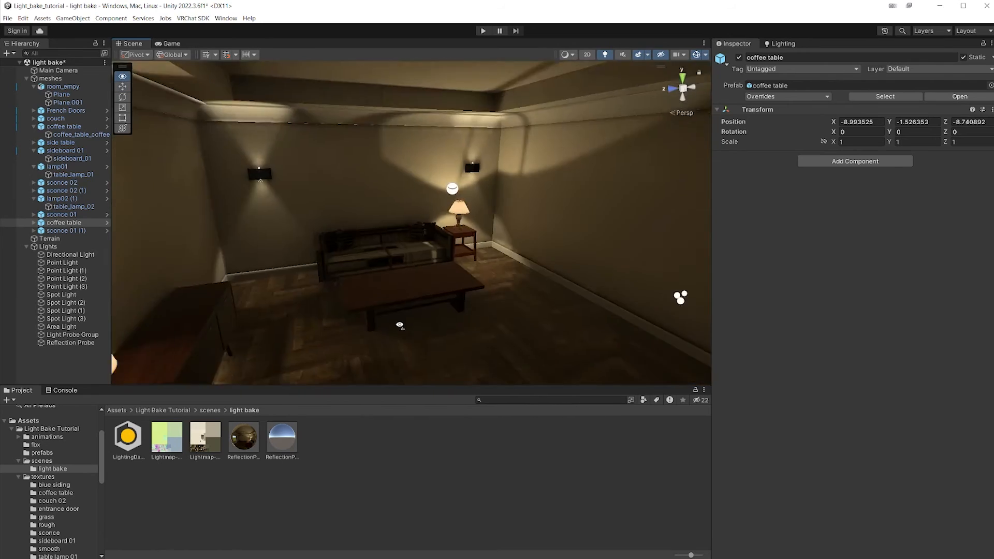
# Move through the room to the couch and side table, and examine the couch's baked shading up close.
pyautogui.moveTo(399, 326); pyautogui.dragTo(230, 257, button='right')
pyautogui.press('d')
pyautogui.press('w')
pyautogui.moveTo(474, 232); pyautogui.dragTo(470, 261, button='middle')
pyautogui.scroll(3, 471, 262)
pyautogui.moveTo(471, 262); pyautogui.dragTo(552, 312, button='right')
pyautogui.press('s')
pyautogui.moveTo(524, 303); pyautogui.dragTo(518, 308, button='middle')
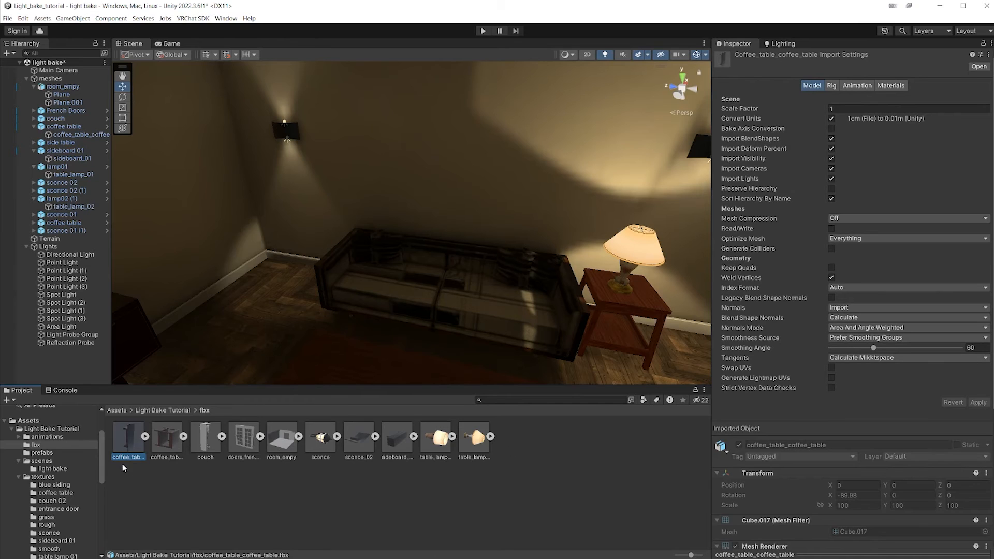
# Try applying Generate Lightmap UVs in the couch model's import settings, and turn the option off again.
pyautogui.click(205, 439)
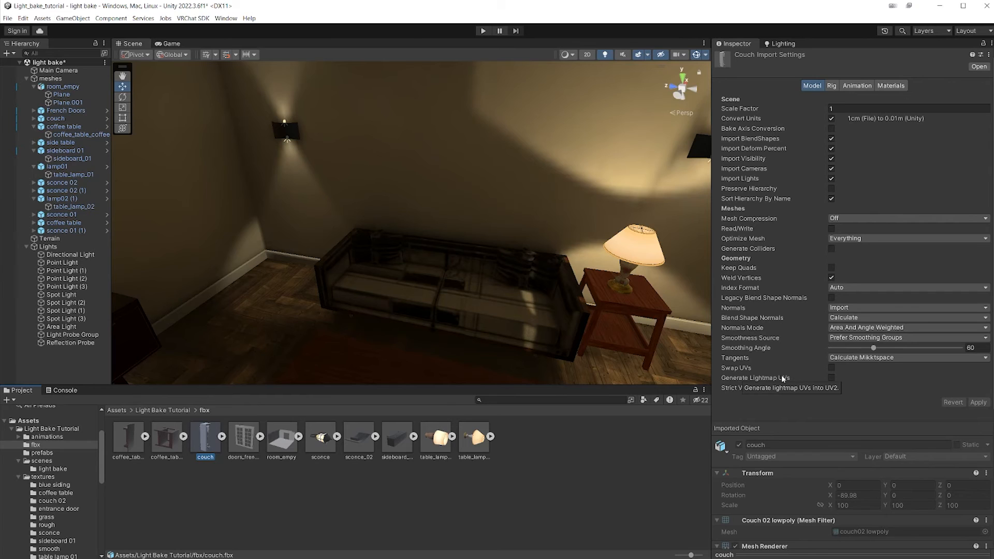
pyautogui.click(831, 377)
pyautogui.click(977, 413)
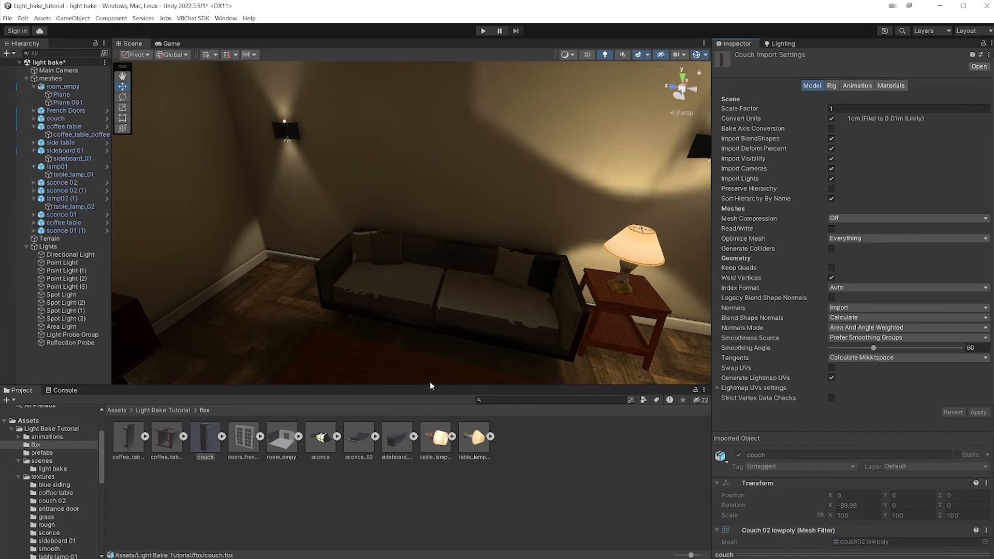
pyautogui.click(831, 378)
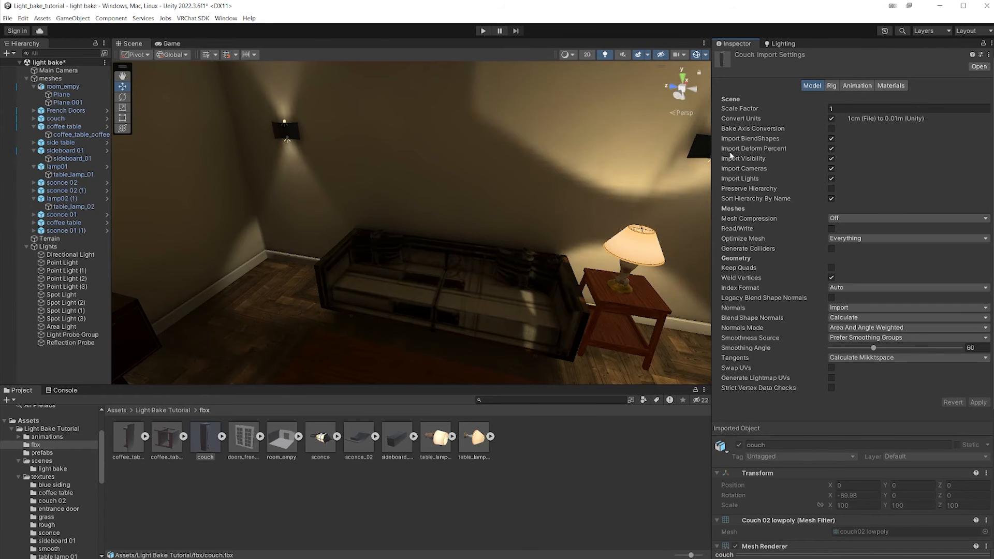
pyautogui.moveTo(371, 262); pyautogui.dragTo(436, 286, button='right')
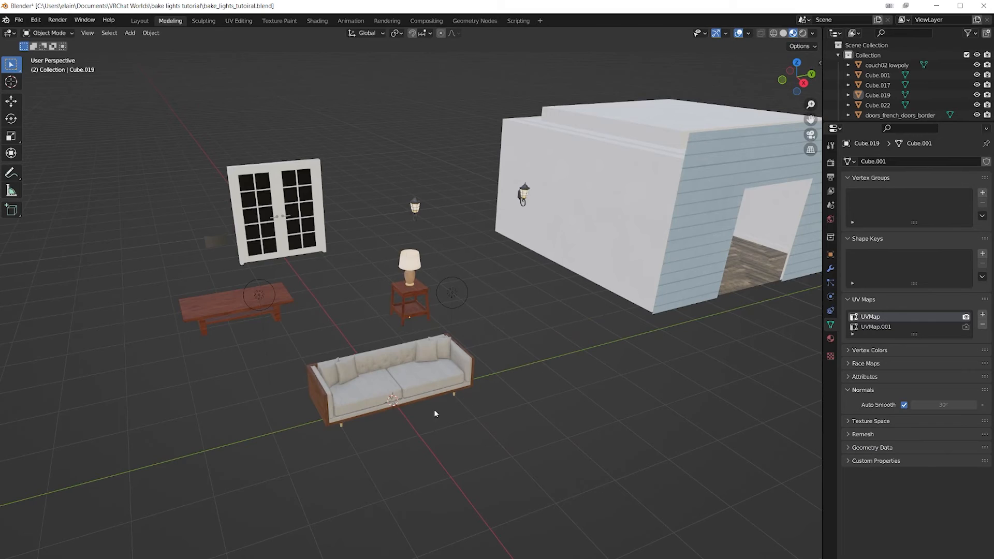
# Switch to Blender, select and frame the couch, and bring up the UV Editing workspace.
pyautogui.moveTo(333, 512); pyautogui.dragTo(432, 494, button='middle')
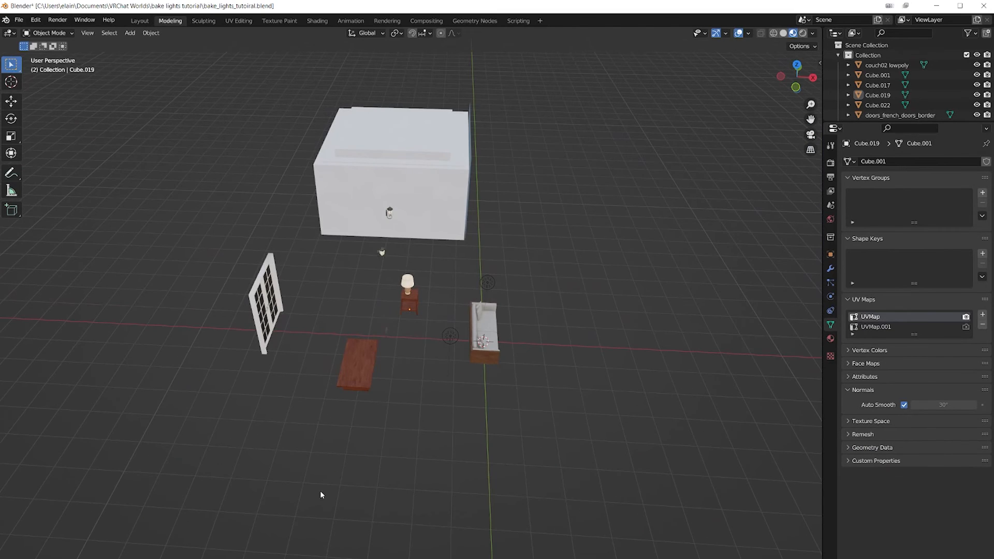
pyautogui.moveTo(321, 493); pyautogui.dragTo(426, 457, button='middle')
pyautogui.scroll(3, 269, 367)
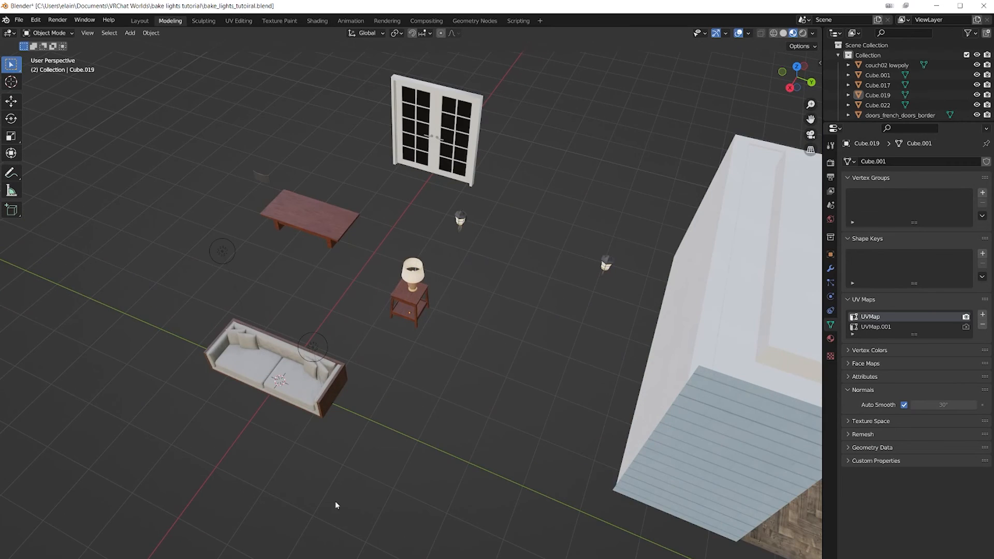
pyautogui.moveTo(362, 504); pyautogui.dragTo(362, 462, button='middle')
pyautogui.click(359, 384)
pyautogui.press('KP_Decimal')
pyautogui.click(243, 20)
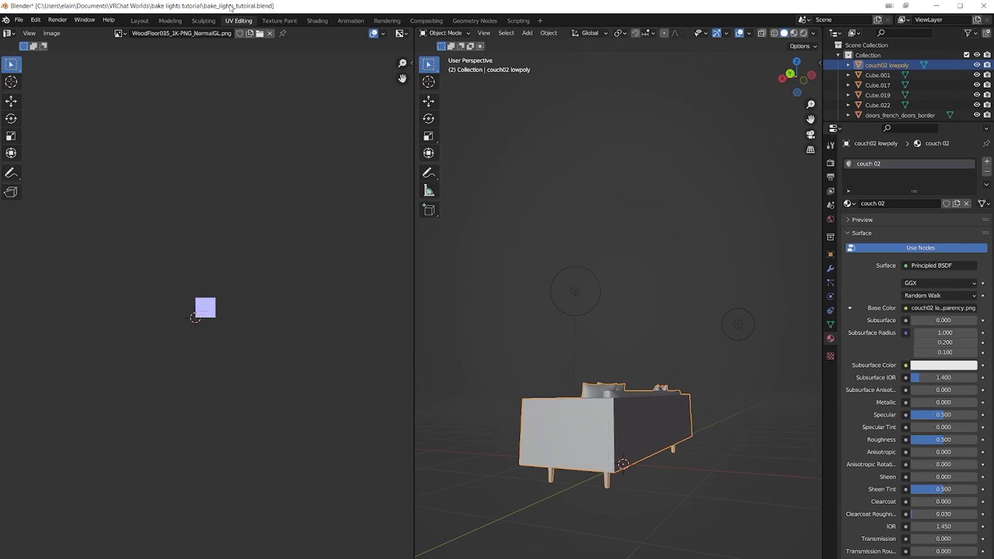
pyautogui.moveTo(538, 303); pyautogui.dragTo(746, 334, button='middle')
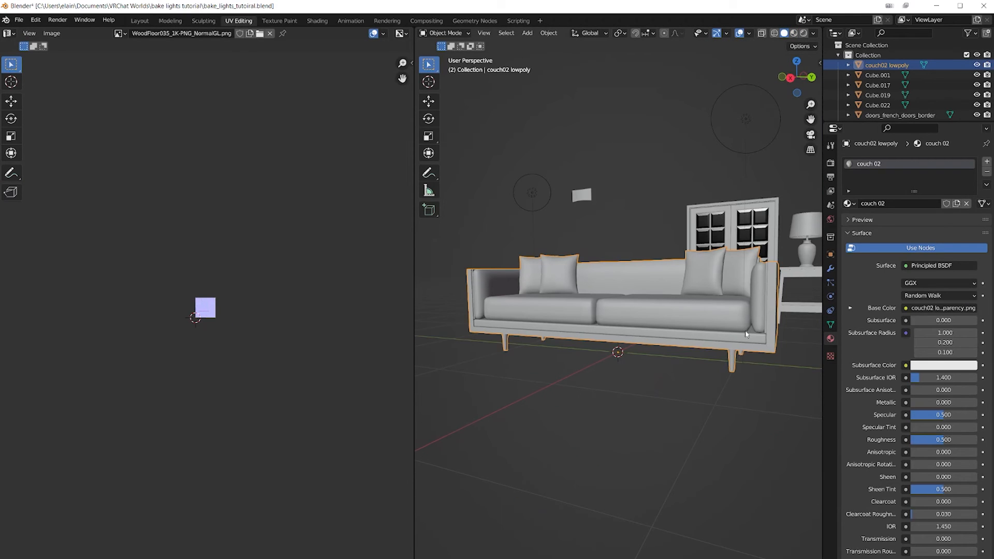
# Make UVMap.001 the couch's active UV map and enter edit mode to show its layout.
pyautogui.click(830, 324)
pyautogui.moveTo(688, 320); pyautogui.dragTo(796, 324, button='middle')
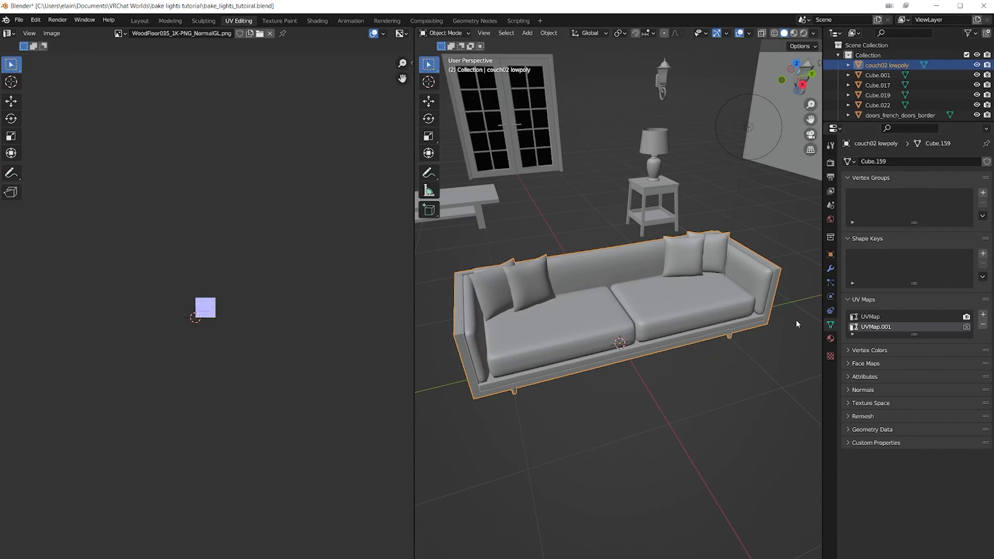
pyautogui.click(859, 316)
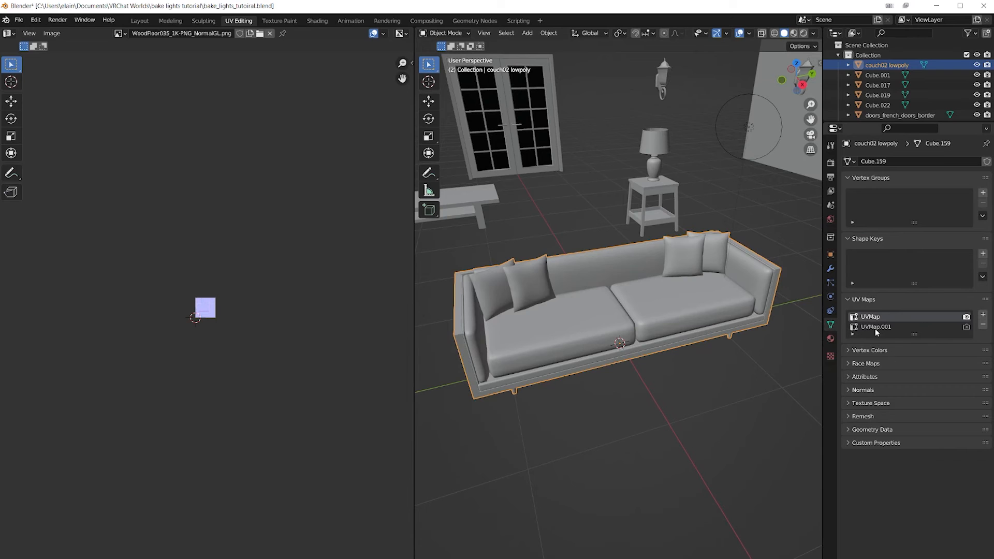
pyautogui.click(920, 327)
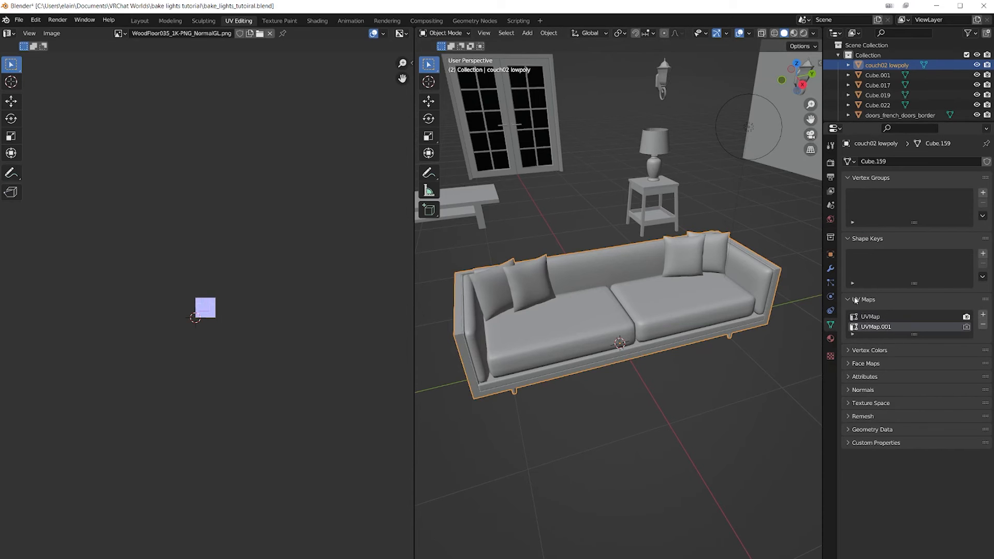
pyautogui.press('Tab')
pyautogui.scroll(3, 585, 256)
pyautogui.scroll(-1, 584, 255)
pyautogui.moveTo(584, 256); pyautogui.dragTo(595, 256, button='middle')
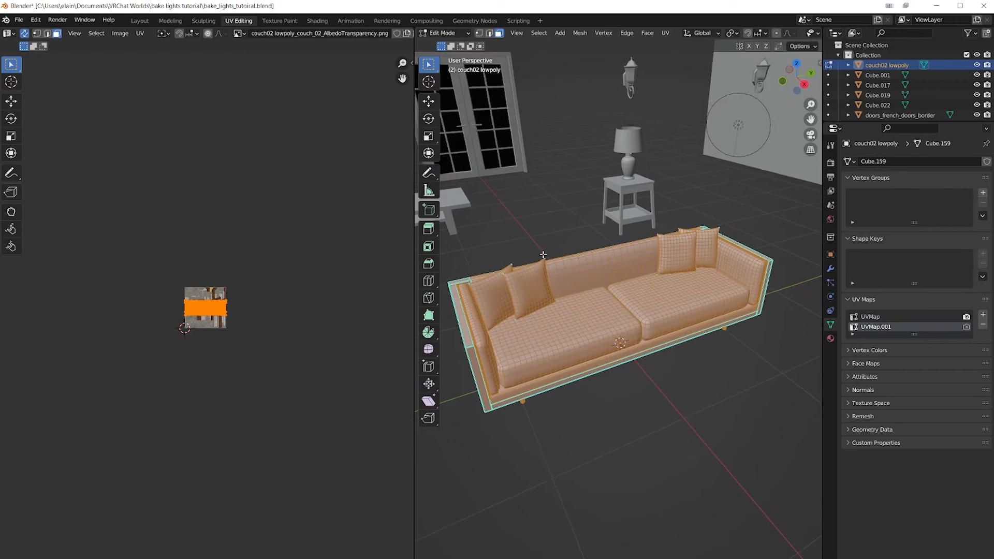
# Show the viewport in material preview, widen it, and examine the couch's UVMap.001 layout over the texture.
pyautogui.scroll(-8, 759, 33)
pyautogui.click(793, 33)
pyautogui.moveTo(414, 292); pyautogui.dragTo(331, 294)
pyautogui.scroll(4, 634, 307)
pyautogui.scroll(-2, 633, 306)
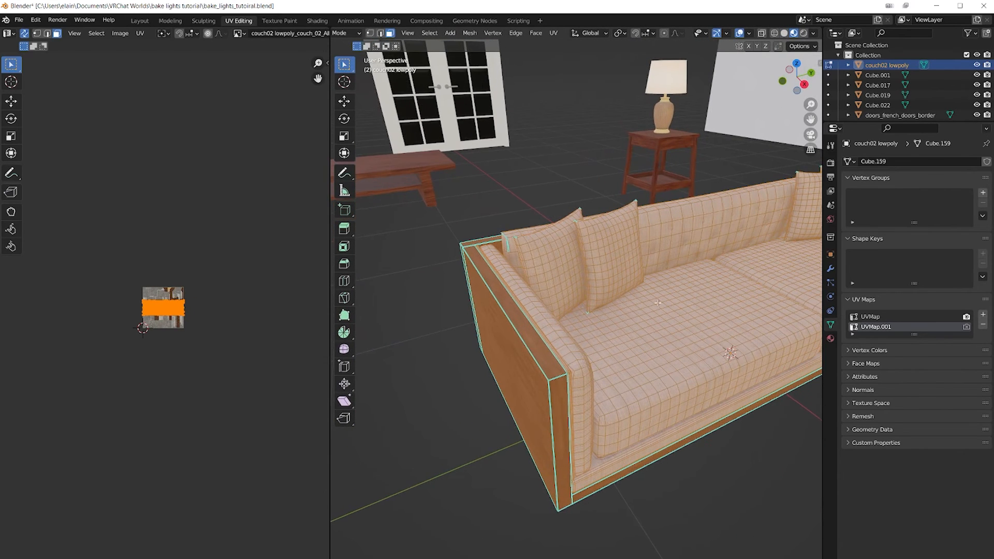
pyautogui.scroll(8, 140, 257)
pyautogui.scroll(-2, 140, 257)
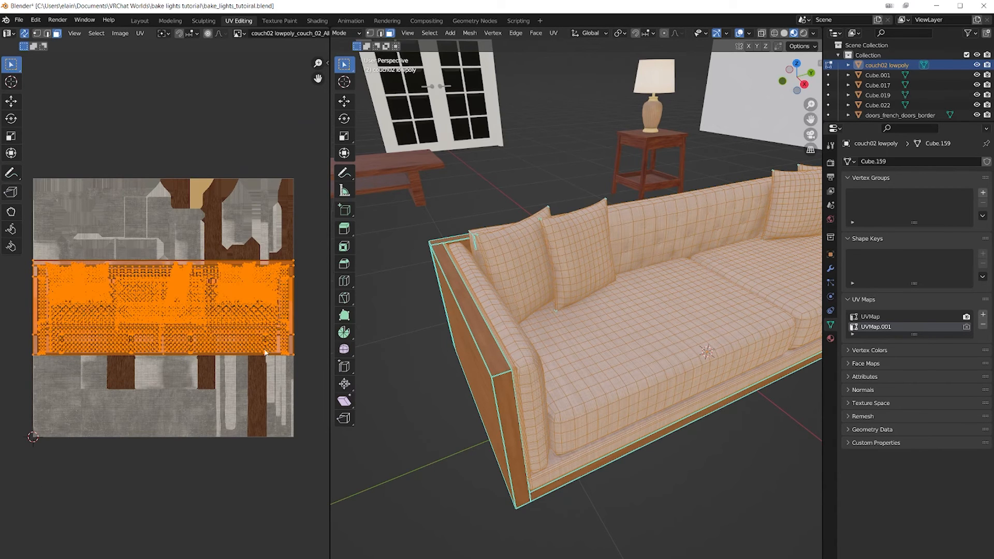
pyautogui.click(143, 415)
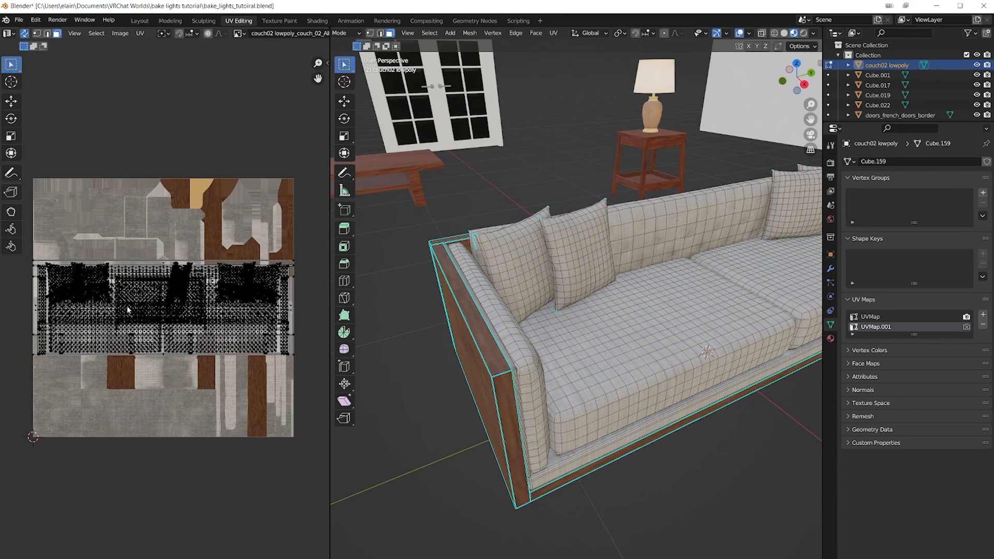
# Try removing the couch's original UVMap to see how its texture reacts, and undo the removal.
pyautogui.click(954, 319)
pyautogui.click(982, 325)
pyautogui.scroll(-4, 675, 299)
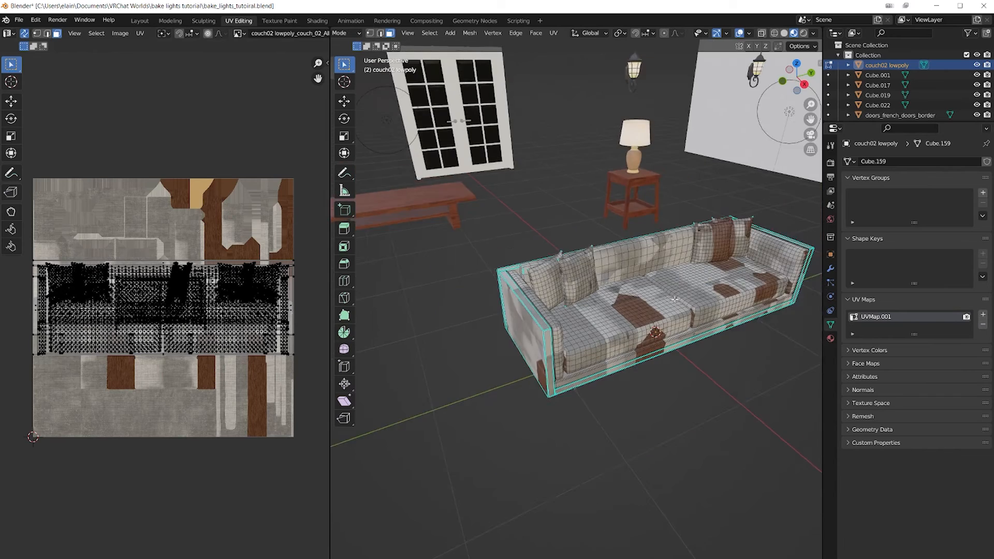
pyautogui.moveTo(675, 299); pyautogui.dragTo(588, 332, button='middle')
pyautogui.moveTo(664, 350); pyautogui.dragTo(596, 336, button='middle')
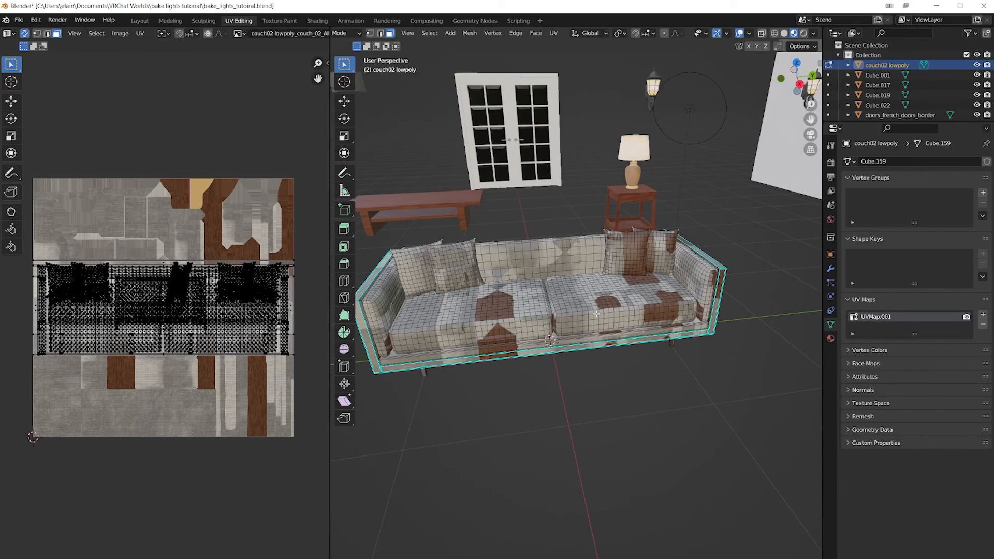
pyautogui.press('space')
pyautogui.hotkey('ctrl', 'z')
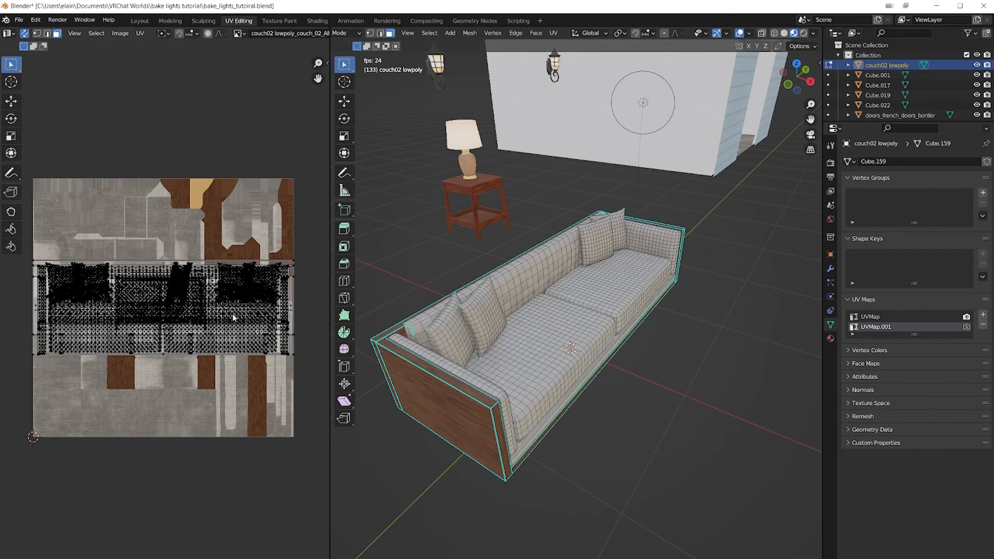
# Remove UVMap.001 from the couch, add a new UV map in its place, and show it in edit mode.
pyautogui.press('a')
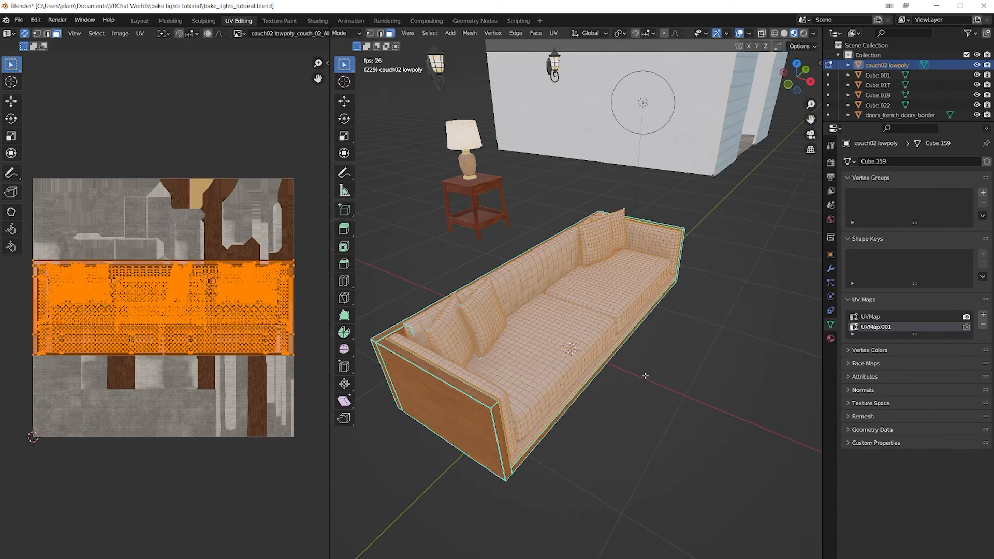
pyautogui.press('Tab')
pyautogui.click(982, 324)
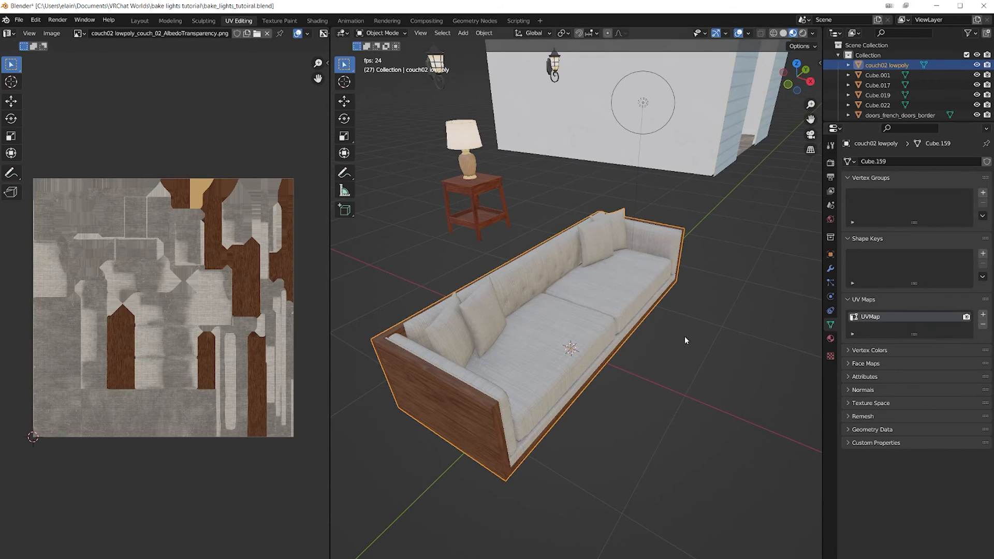
pyautogui.click(982, 315)
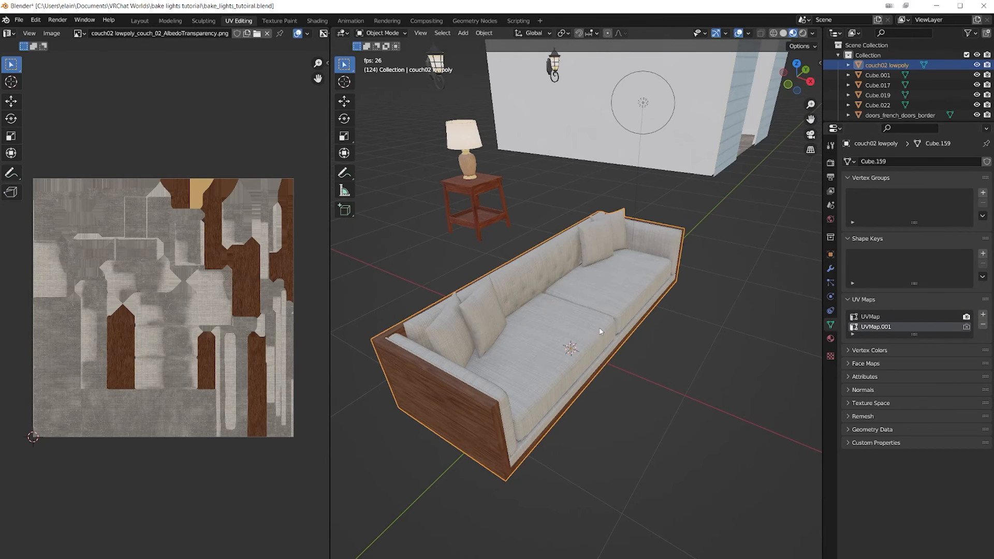
pyautogui.press('Tab')
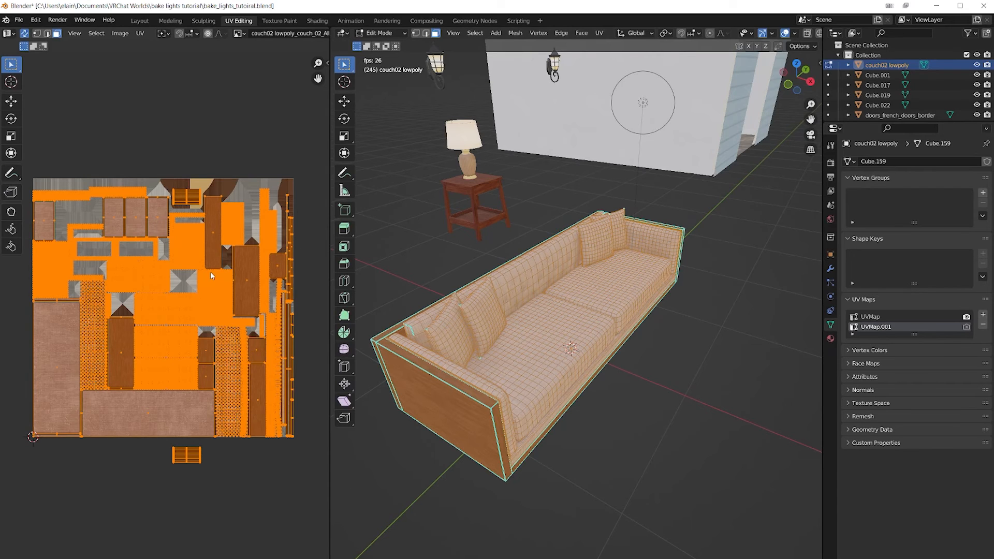
# Pack the couch's UV islands in the new UV map with UVPackmaster2.
pyautogui.press('n')
pyautogui.click(323, 161)
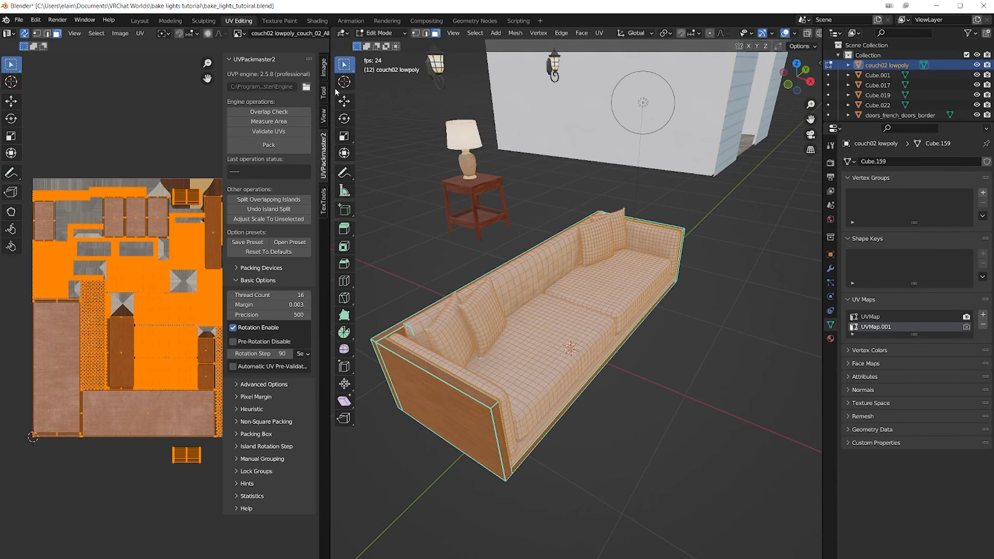
pyautogui.click(264, 146)
pyautogui.scroll(-3, 124, 258)
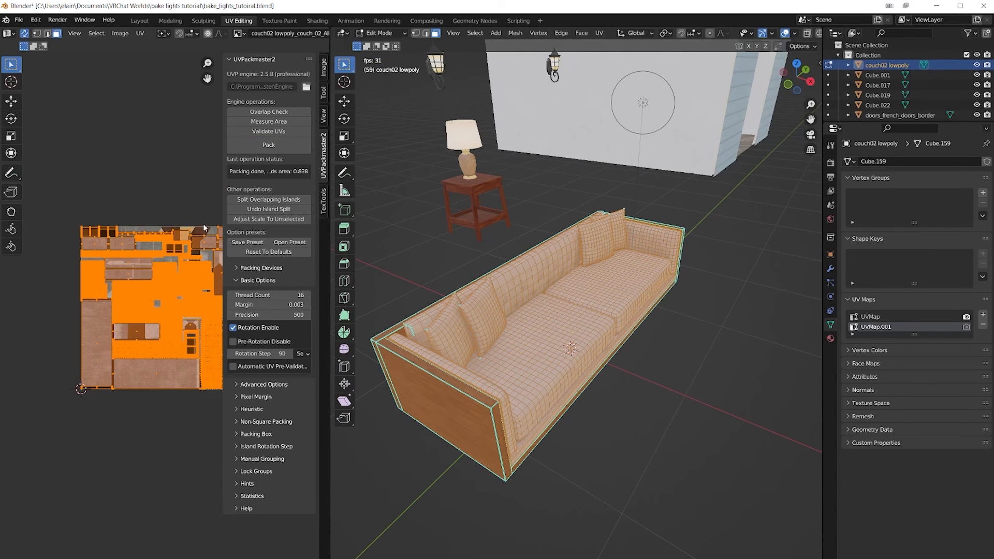
pyautogui.moveTo(134, 220); pyautogui.dragTo(122, 218, button='middle')
pyautogui.scroll(-2, 135, 225)
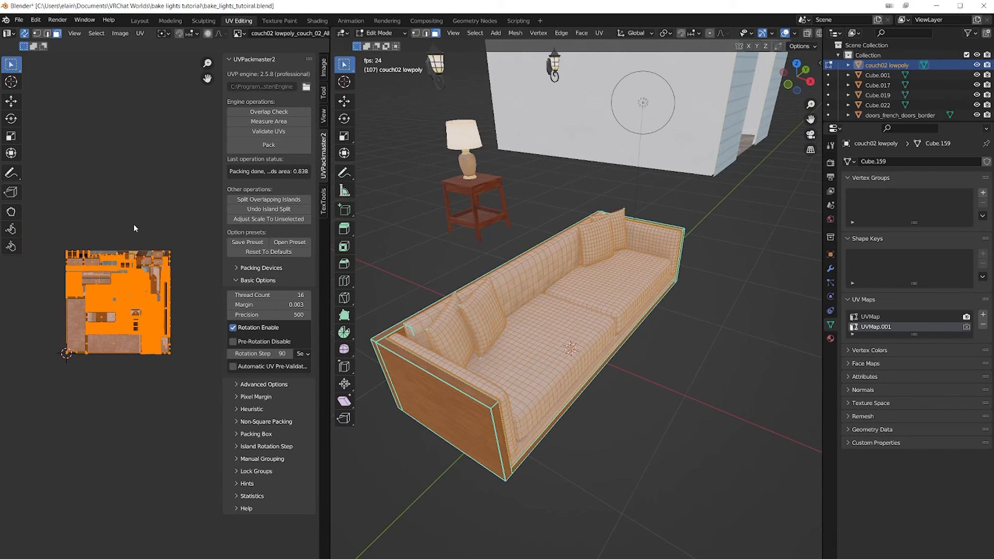
pyautogui.scroll(-3, 486, 307)
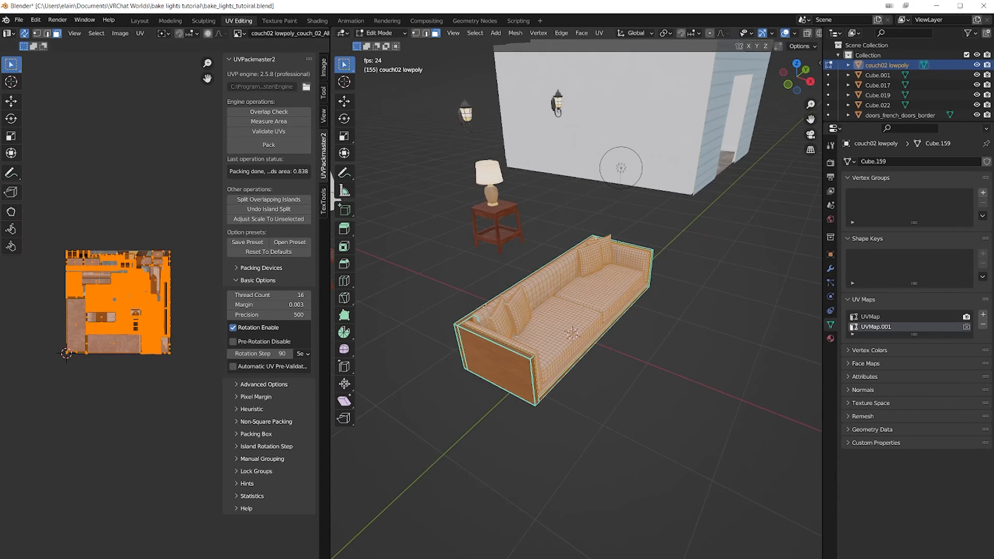
pyautogui.press('u')
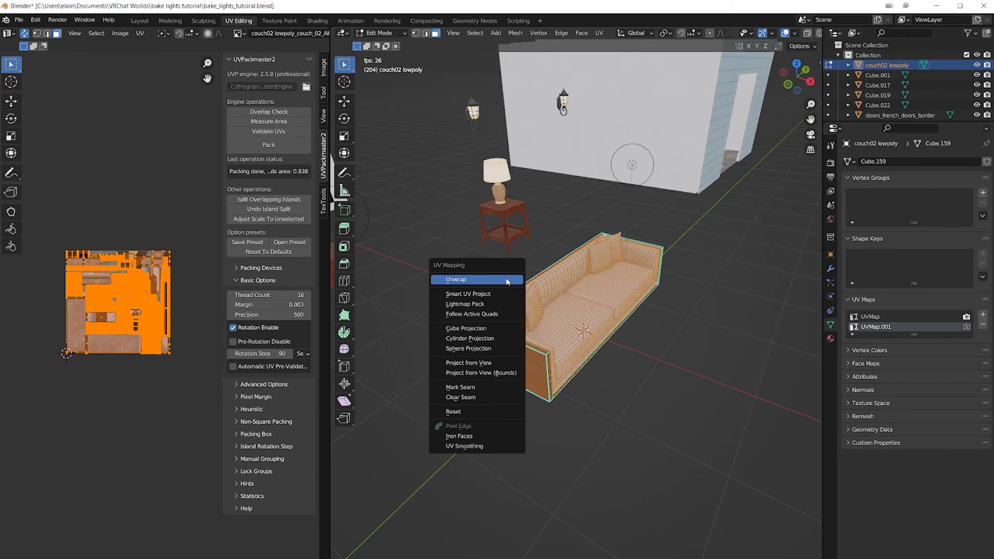
pyautogui.click(451, 279)
pyautogui.scroll(3, 164, 307)
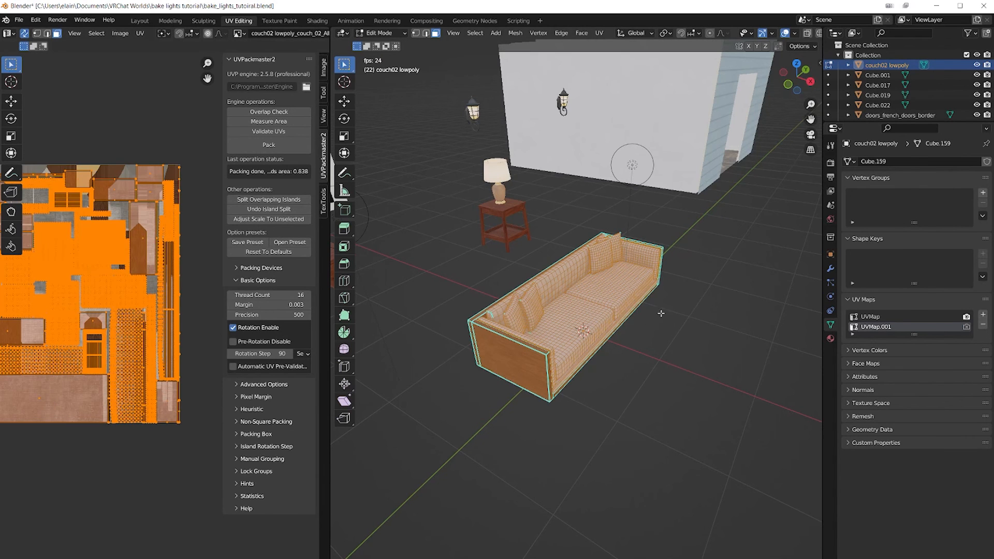
pyautogui.moveTo(595, 290); pyautogui.dragTo(660, 293, button='middle')
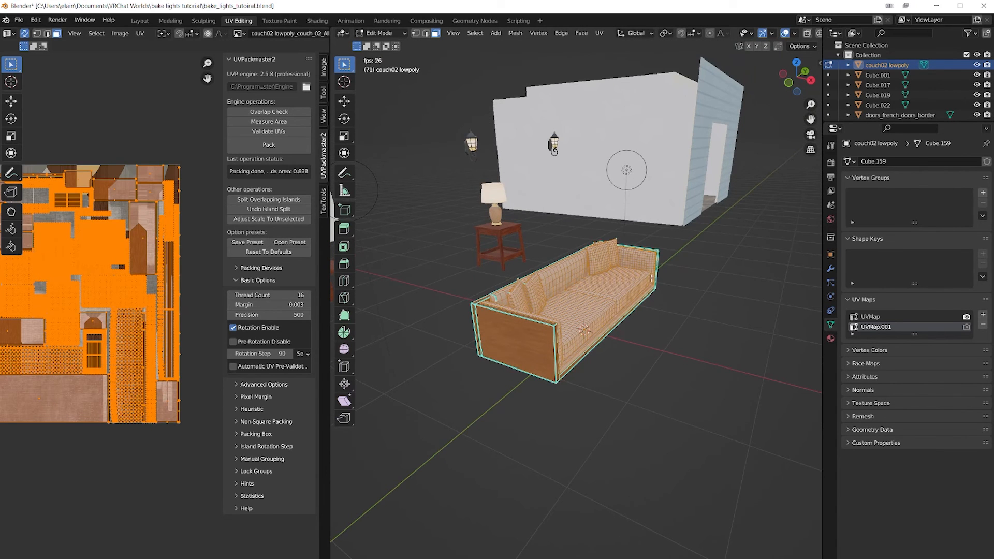
pyautogui.scroll(3, 651, 278)
pyautogui.scroll(-3, 651, 278)
pyautogui.moveTo(584, 271); pyautogui.dragTo(574, 295, button='middle')
pyautogui.scroll(-2, 124, 354)
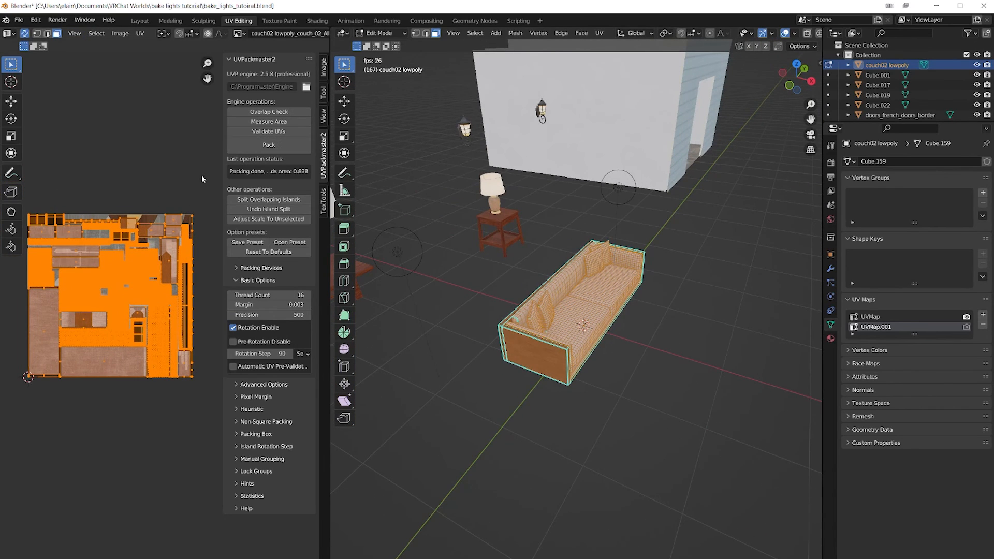
# Hide the packing settings to examine the couch's packed UV islands closely, and leave edit mode.
pyautogui.press('n')
pyautogui.scroll(4, 270, 480)
pyautogui.scroll(-1, 263, 233)
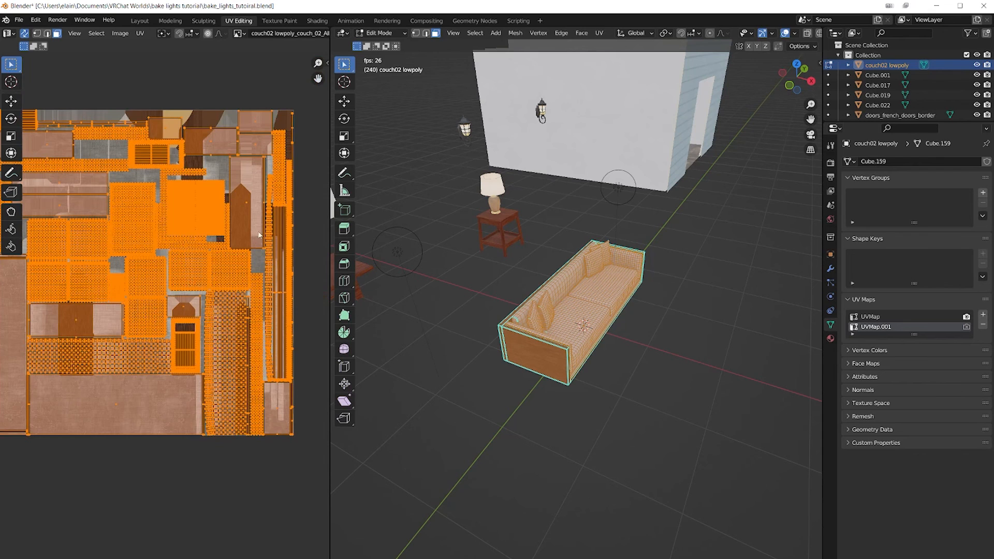
pyautogui.scroll(1, 200, 217)
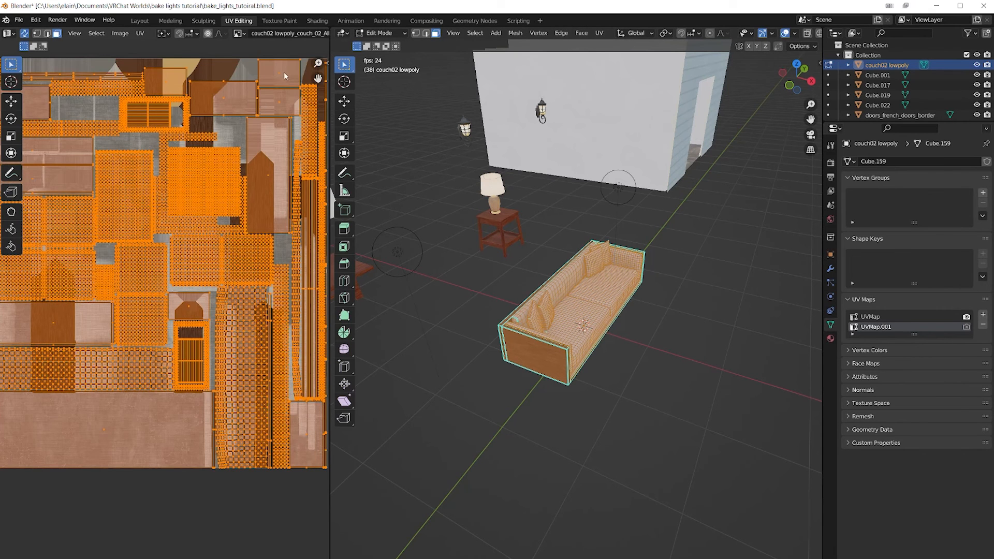
pyautogui.scroll(-1, 277, 88)
pyautogui.press('Tab')
# Start an FBX export for the selected couch and browse to the Light_bake_tutorial project's Assets folder.
pyautogui.moveTo(630, 326); pyautogui.dragTo(613, 328, button='middle')
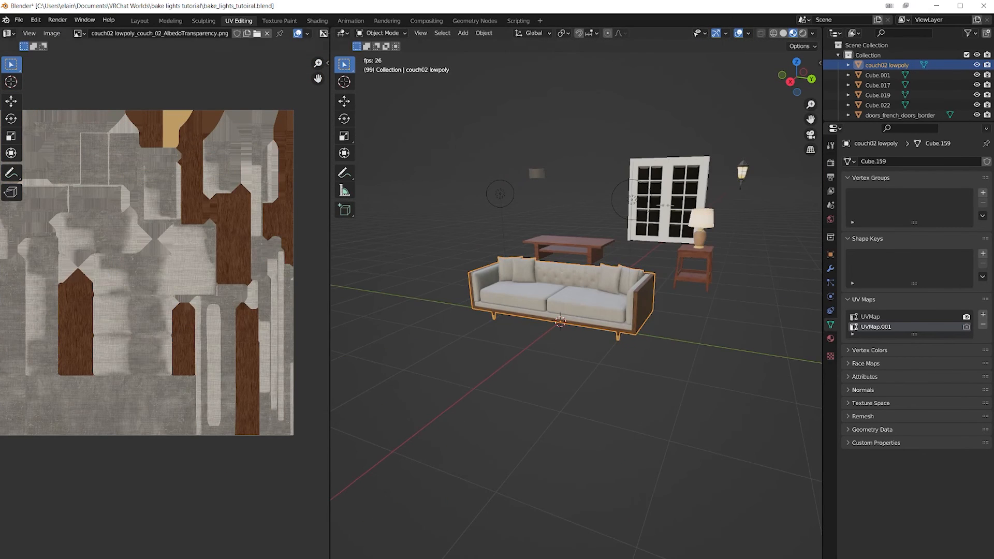
pyautogui.scroll(-1, 231, 88)
pyautogui.click(18, 19)
pyautogui.moveTo(93, 164)
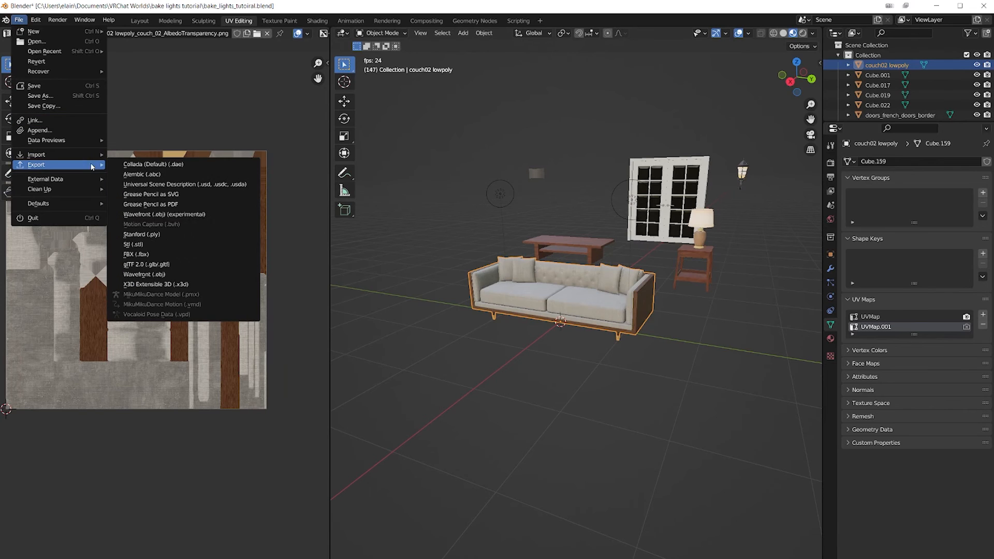
pyautogui.click(134, 255)
pyautogui.doubleClick(402, 183)
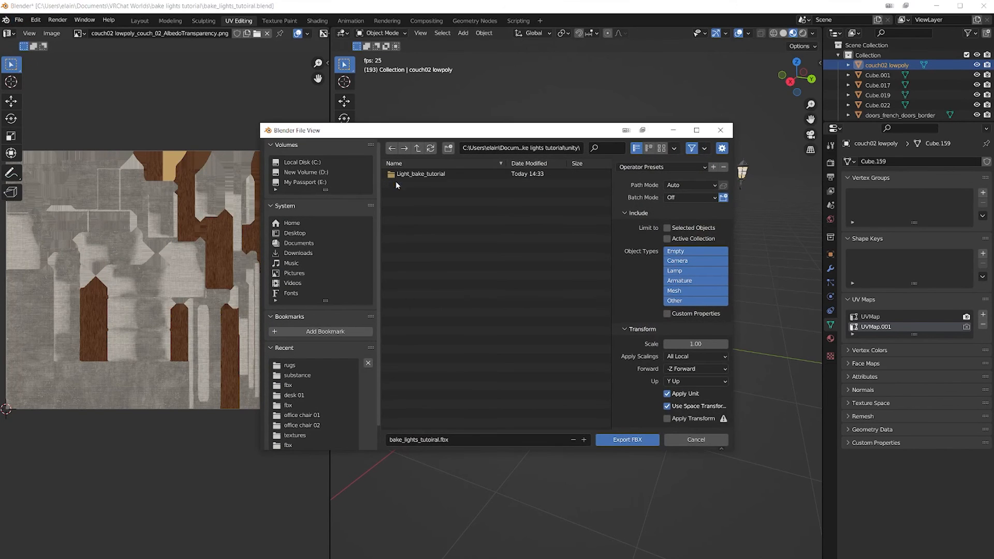
pyautogui.doubleClick(407, 174)
pyautogui.click(403, 175)
pyautogui.doubleClick(403, 176)
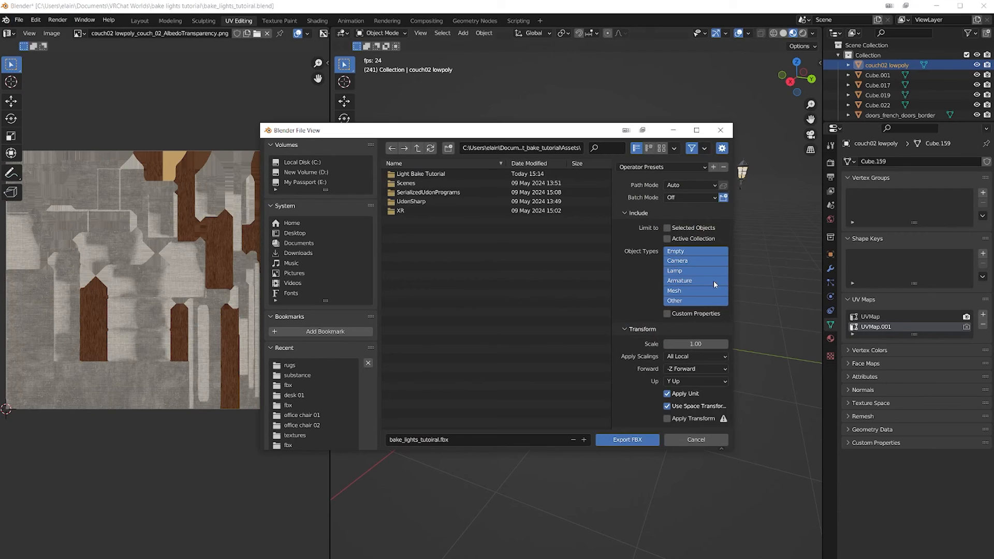
# Export only selected mesh objects, overwriting couch.fbx in the Light Bake Tutorial fbx folder.
pyautogui.click(692, 291)
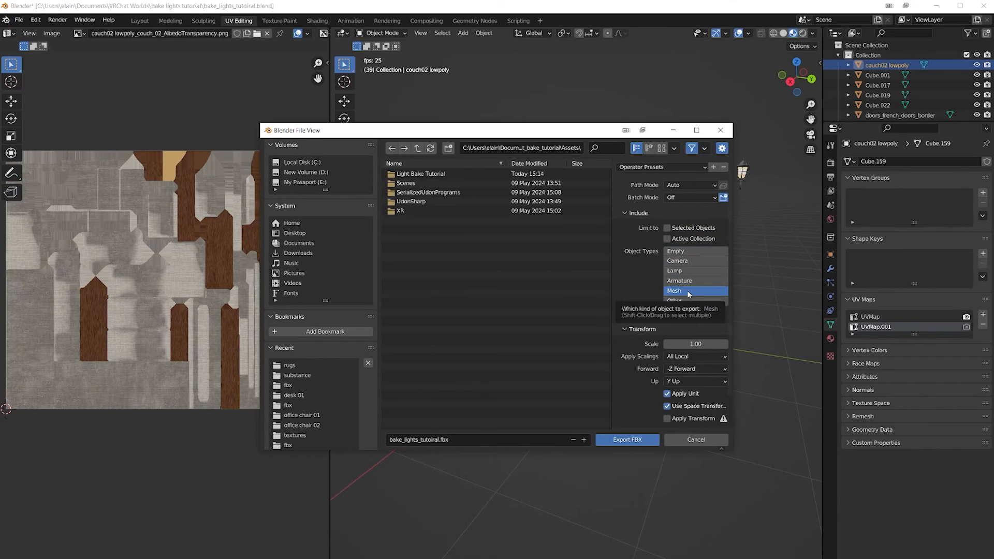
pyautogui.click(667, 228)
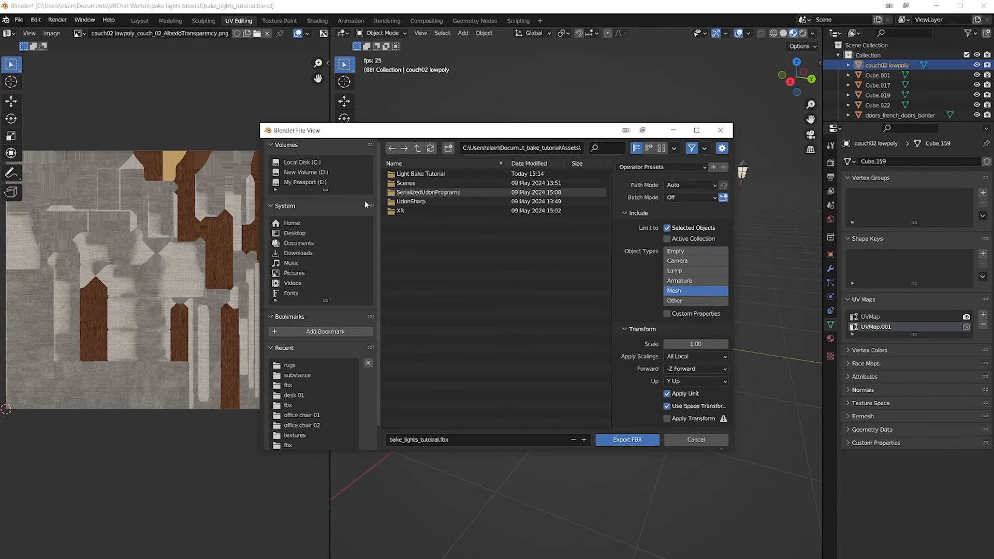
pyautogui.doubleClick(405, 174)
pyautogui.doubleClick(400, 182)
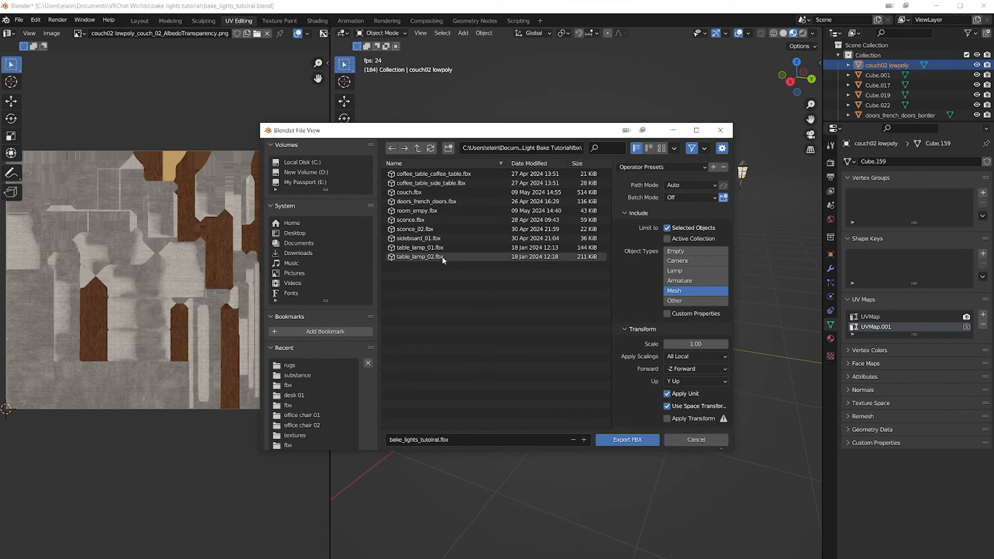
pyautogui.click(408, 192)
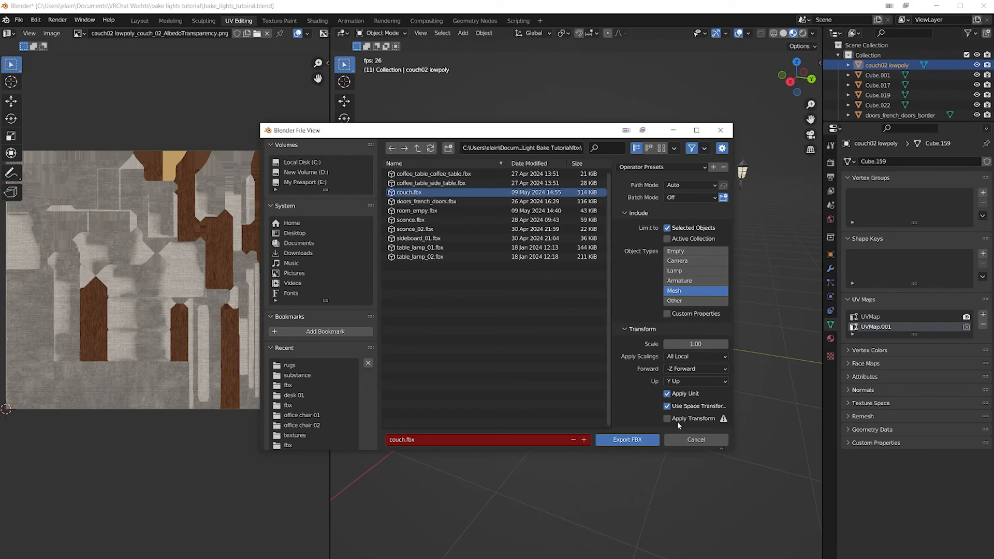
pyautogui.click(633, 439)
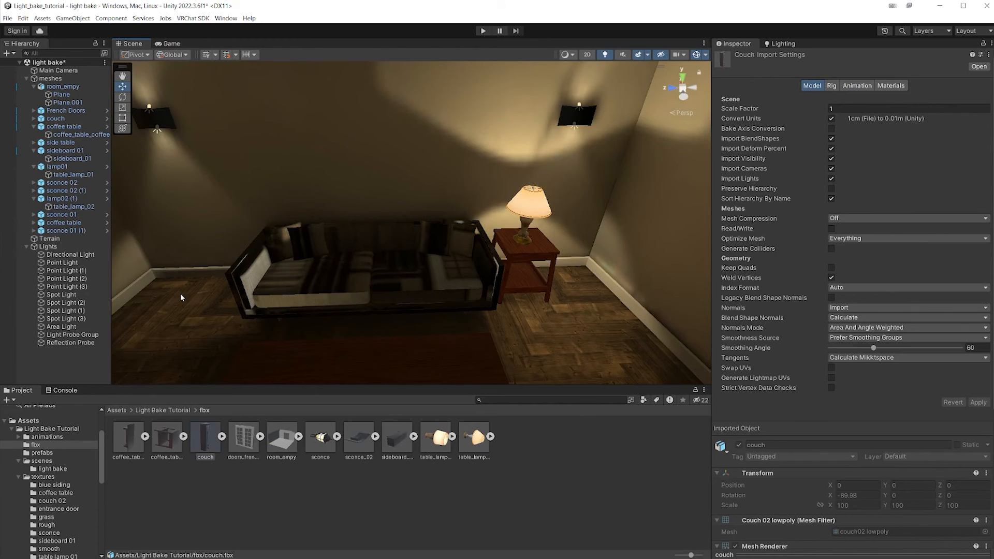
# Switch to Unity and generate the scene's lighting with the re-exported couch.
pyautogui.scroll(-10, 329, 311)
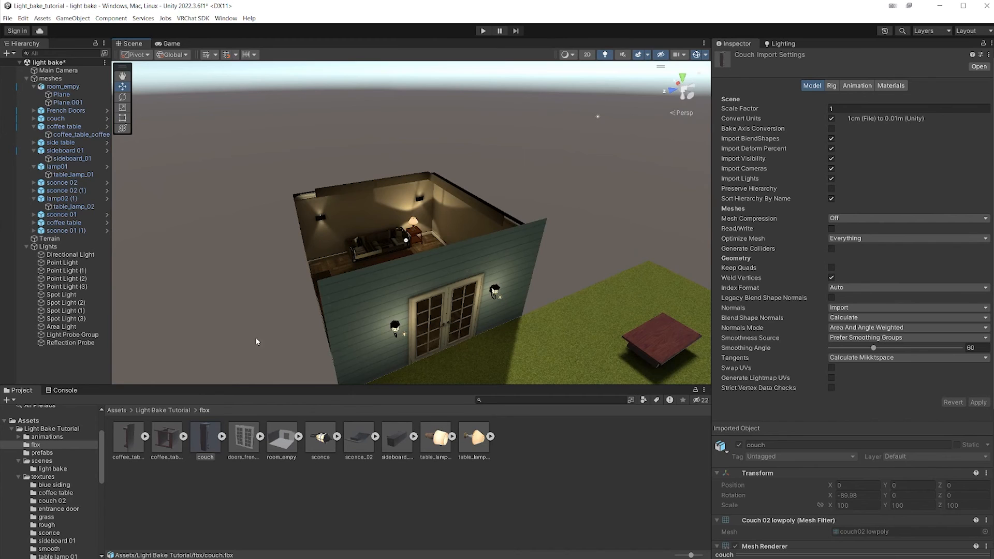
pyautogui.keyDown('alt'); pyautogui.moveTo(385, 287); pyautogui.dragTo(417, 321); pyautogui.keyUp('alt')
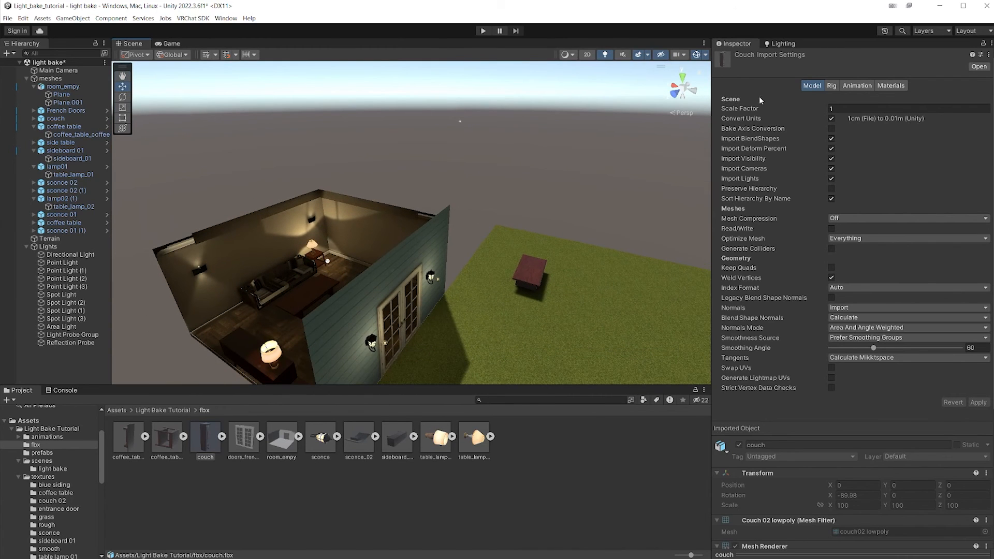
pyautogui.click(782, 43)
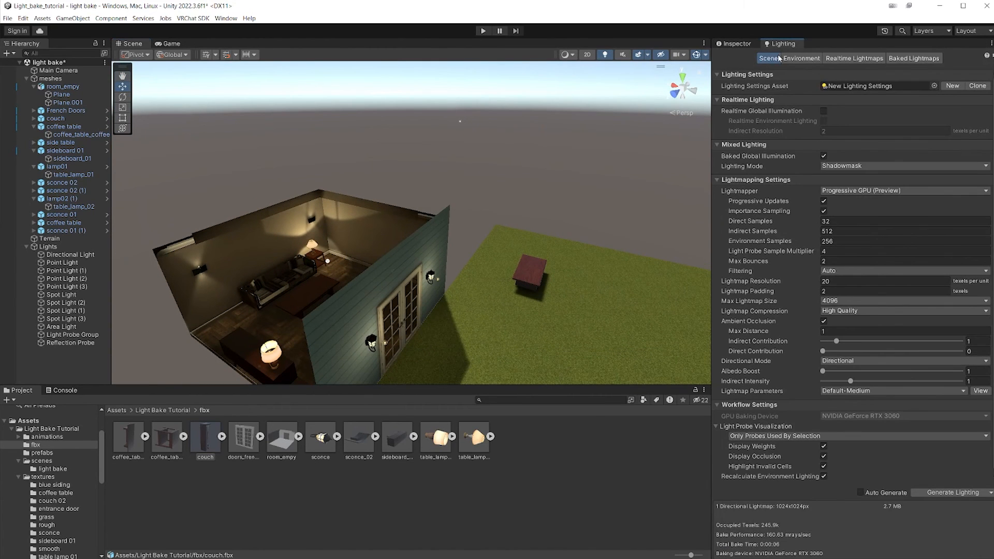
pyautogui.click(952, 492)
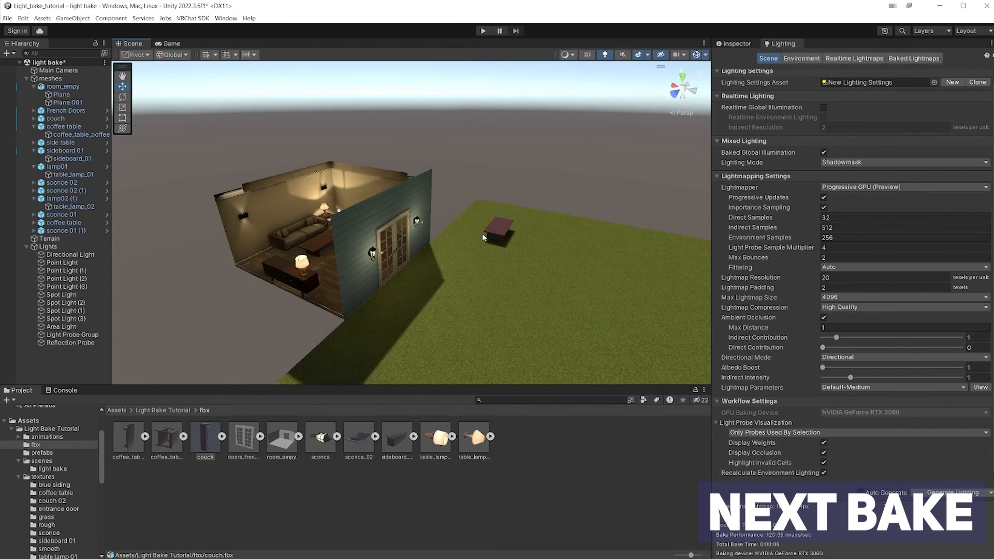
# Select the room's Plane mesh and set its Scale In Lightmap to 10.
pyautogui.moveTo(492, 237); pyautogui.dragTo(384, 258, button='right')
pyautogui.press('w')
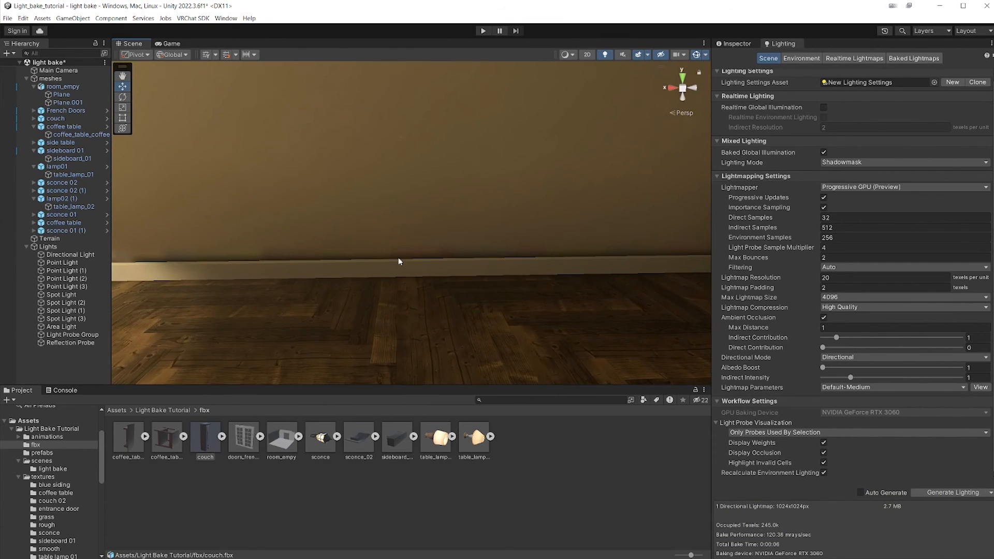
pyautogui.moveTo(217, 265); pyautogui.dragTo(530, 195, button='right')
pyautogui.click(458, 213)
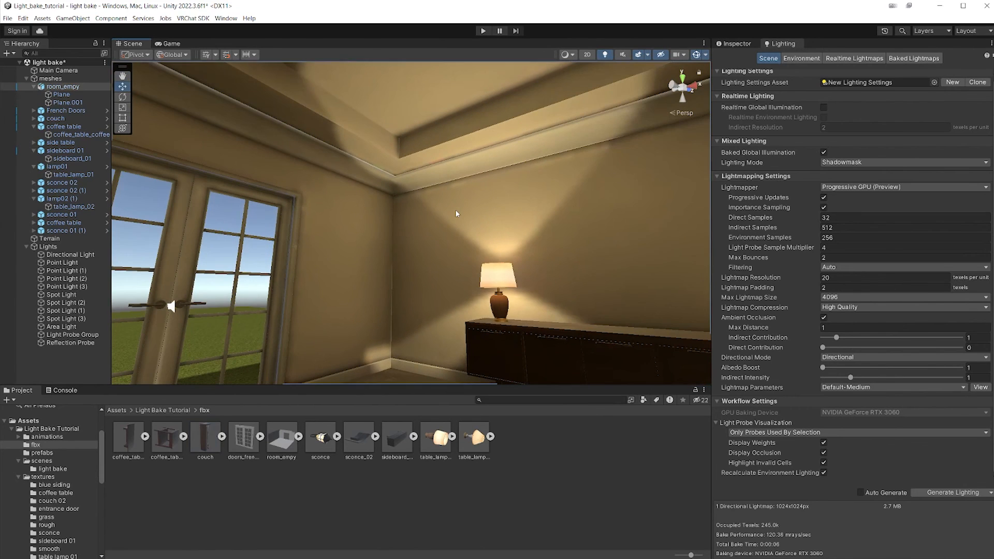
pyautogui.moveTo(647, 183); pyautogui.dragTo(552, 158, button='right')
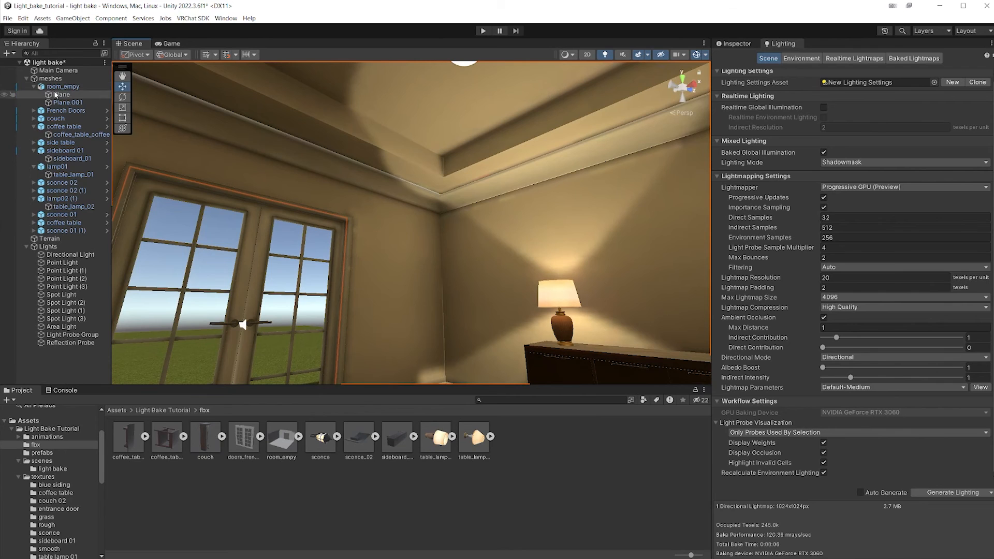
pyautogui.click(731, 43)
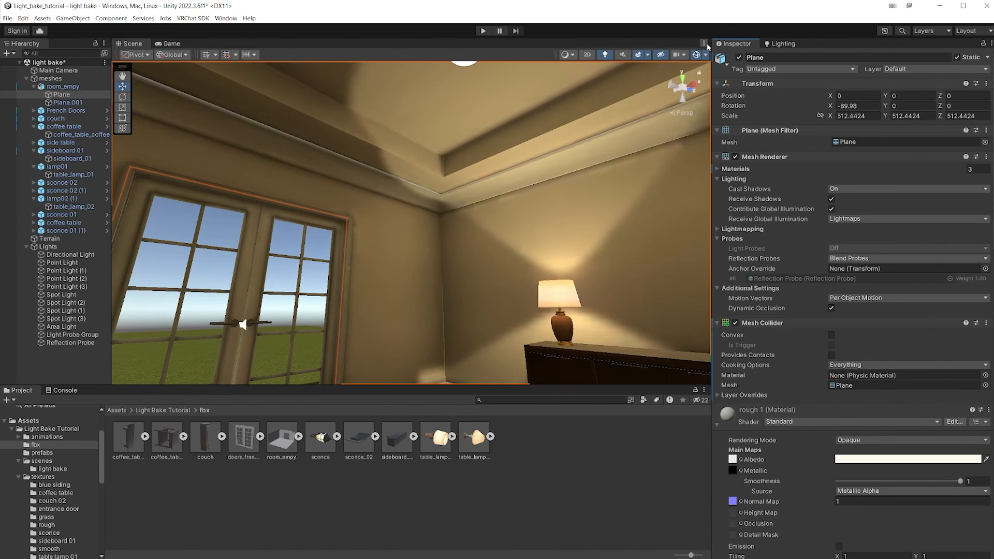
pyautogui.click(718, 229)
pyautogui.click(849, 238)
pyautogui.write('5')
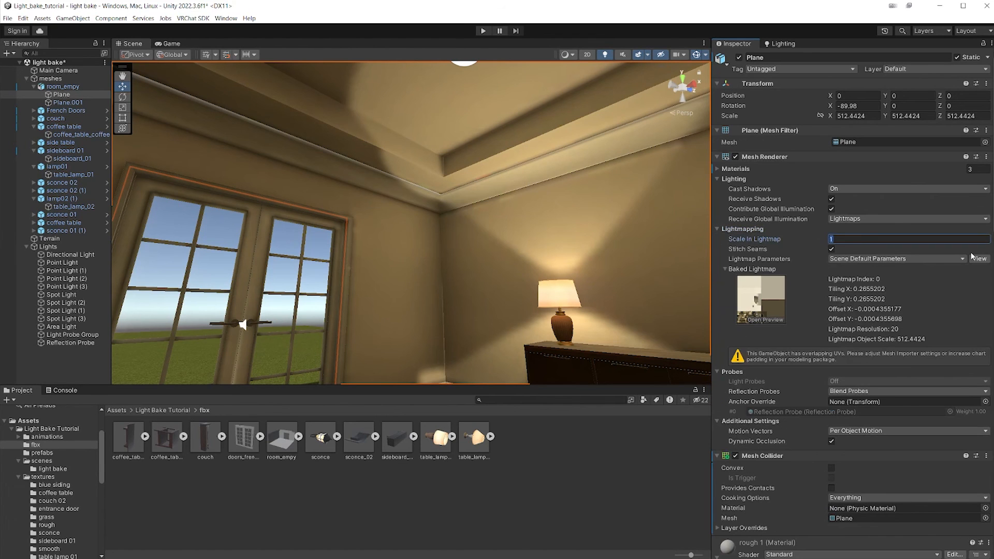
pyautogui.moveTo(395, 187); pyautogui.dragTo(432, 258, button='right')
pyautogui.click(856, 243)
pyautogui.write('10')
# Select the couch mesh and set its Scale In Lightmap to 5.
pyautogui.moveTo(541, 209); pyautogui.dragTo(743, 262, button='right')
pyautogui.click(505, 268)
pyautogui.keyDown('alt'); pyautogui.moveTo(504, 268); pyautogui.dragTo(672, 275); pyautogui.keyUp('alt')
pyautogui.click(492, 244)
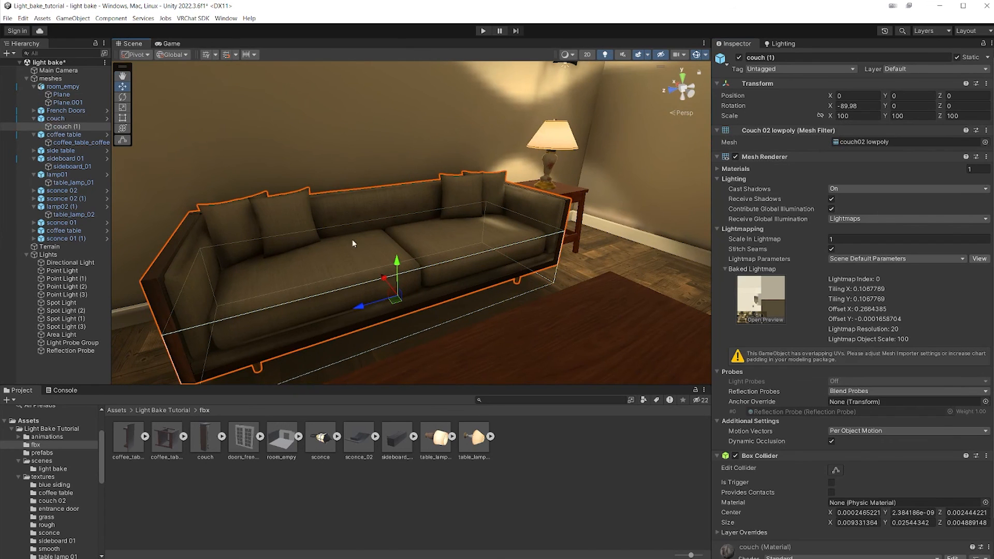
pyautogui.click(851, 238)
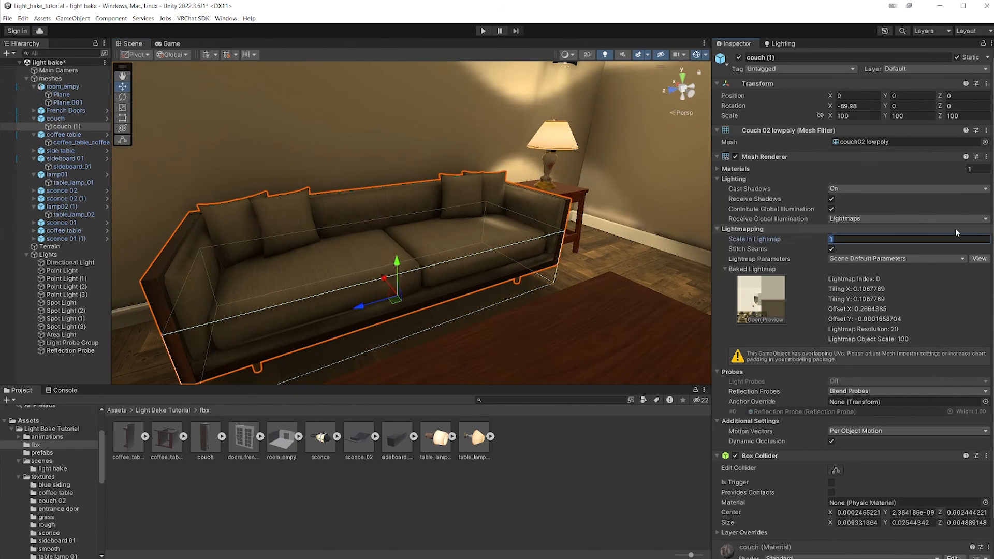
pyautogui.write('5')
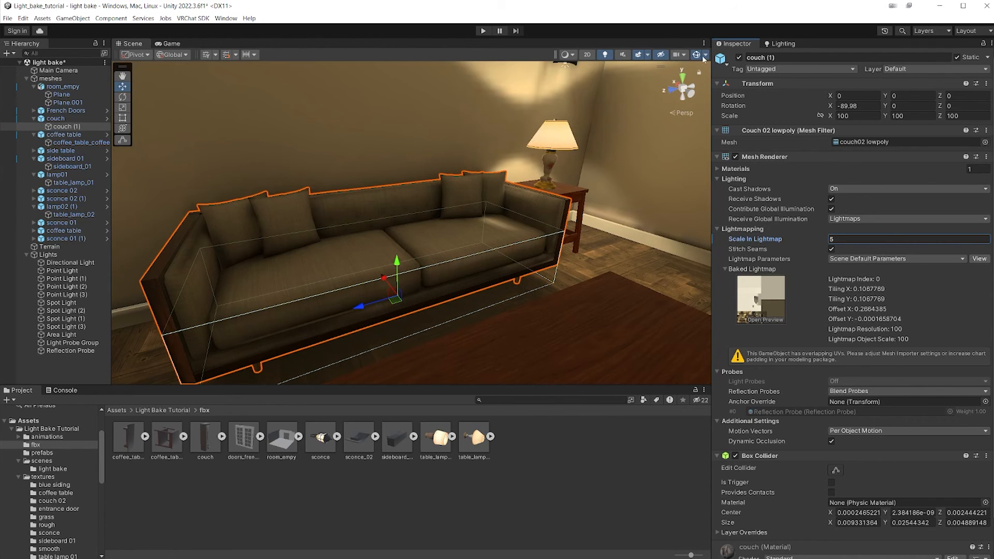
# Show the scene in Baked Lightmap mode and compare the checker density on the couch, furniture and room walls.
pyautogui.click(568, 54)
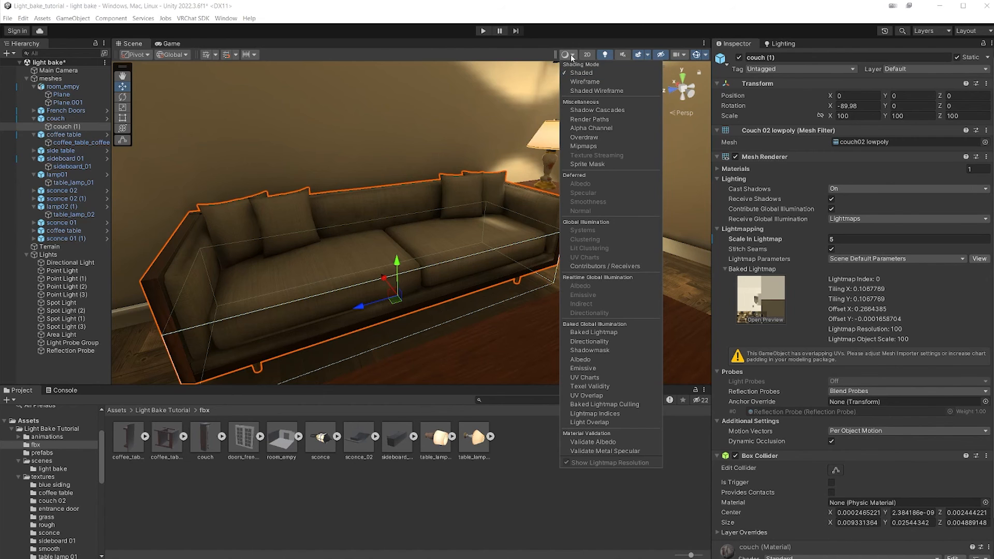
pyautogui.click(595, 333)
pyautogui.scroll(-10, 525, 309)
pyautogui.moveTo(524, 309); pyautogui.dragTo(456, 297, button='right')
pyautogui.scroll(3, 446, 297)
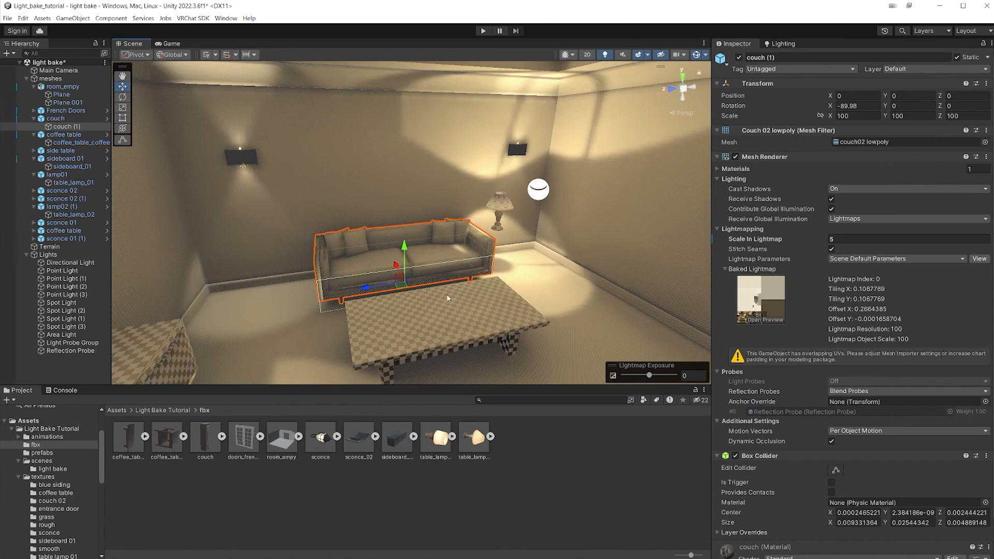
pyautogui.moveTo(820, 243)
pyautogui.mouseDown()
pyautogui.moveTo(848, 241)
pyautogui.moveTo(756, 250)
pyautogui.moveTo(823, 244)
pyautogui.mouseUp()
pyautogui.moveTo(518, 212); pyautogui.dragTo(325, 208, button='right')
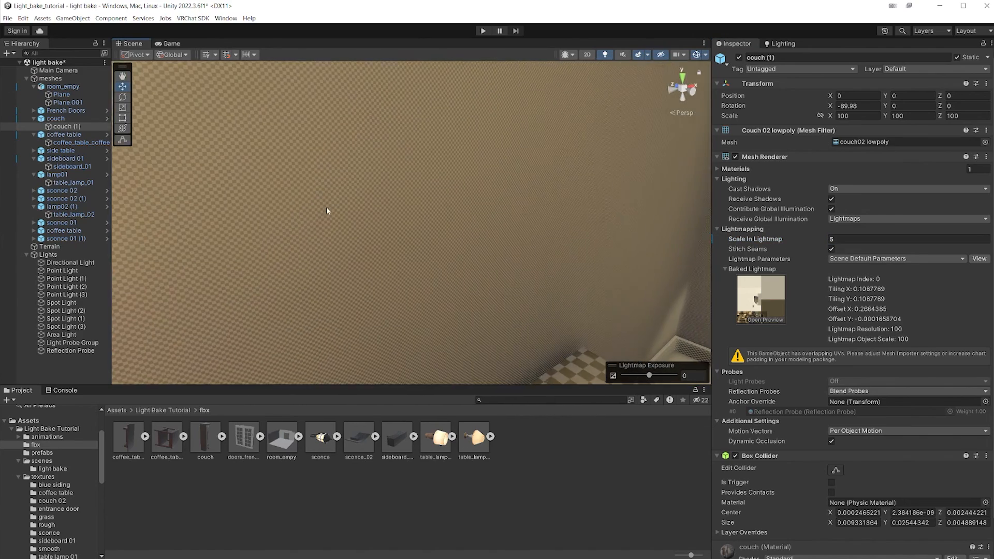
pyautogui.click(328, 210)
pyautogui.moveTo(561, 257); pyautogui.dragTo(405, 217, button='right')
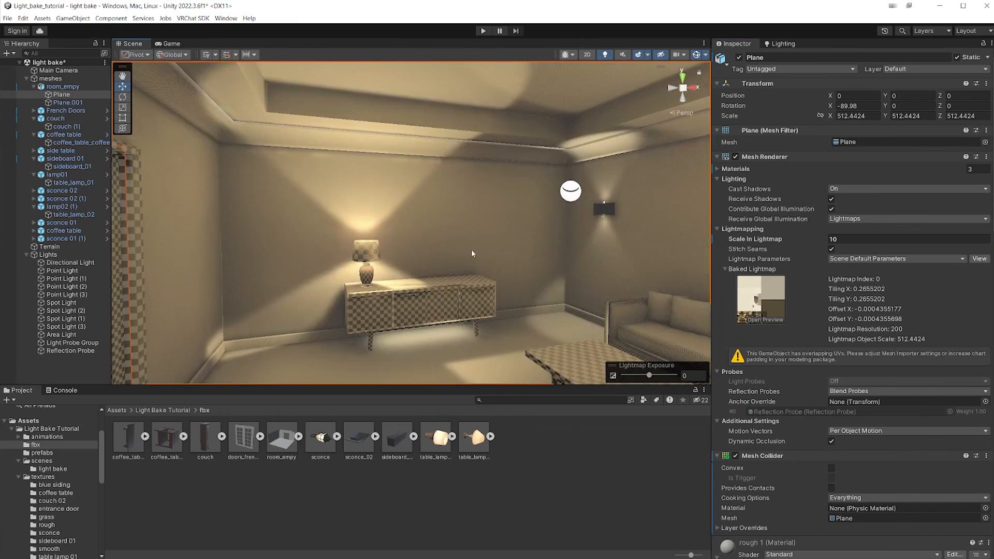
# Set Scale In Lightmap to 0.57 for the exterior siding wall Plane.001 and 1.66 for the French doors' border.
pyautogui.moveTo(472, 251); pyautogui.dragTo(342, 309, button='right')
pyautogui.press('w')
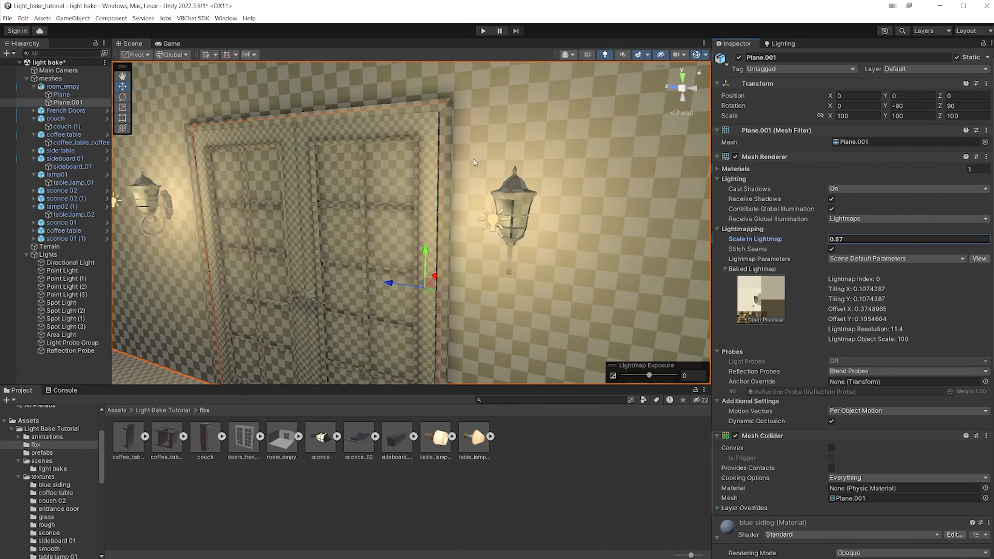
pyautogui.click(445, 156)
pyautogui.click(446, 155)
pyautogui.moveTo(824, 239); pyautogui.dragTo(837, 239)
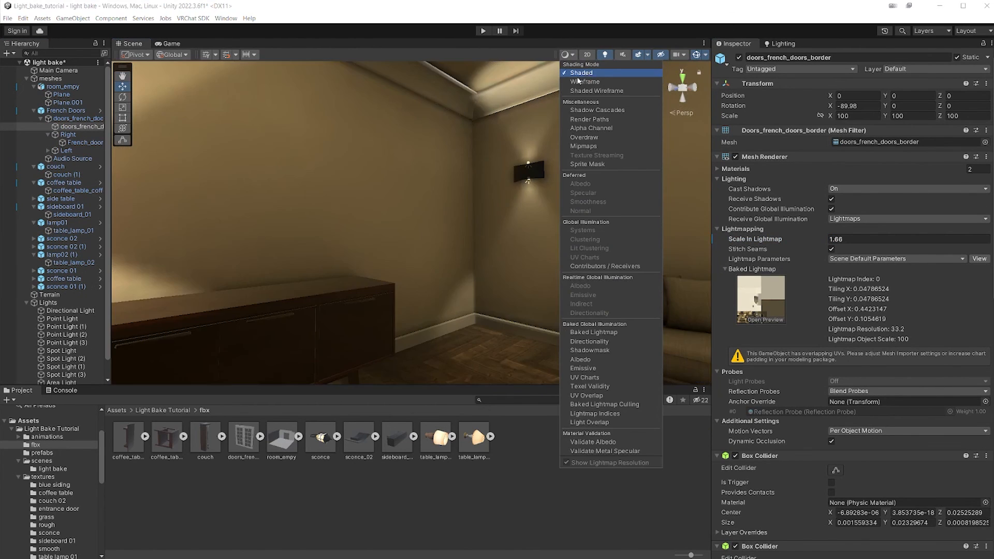
# Keep the scene in Shaded mode, generate the lighting again, and inspect the baked room around the sideboard and couch.
pyautogui.click(590, 154)
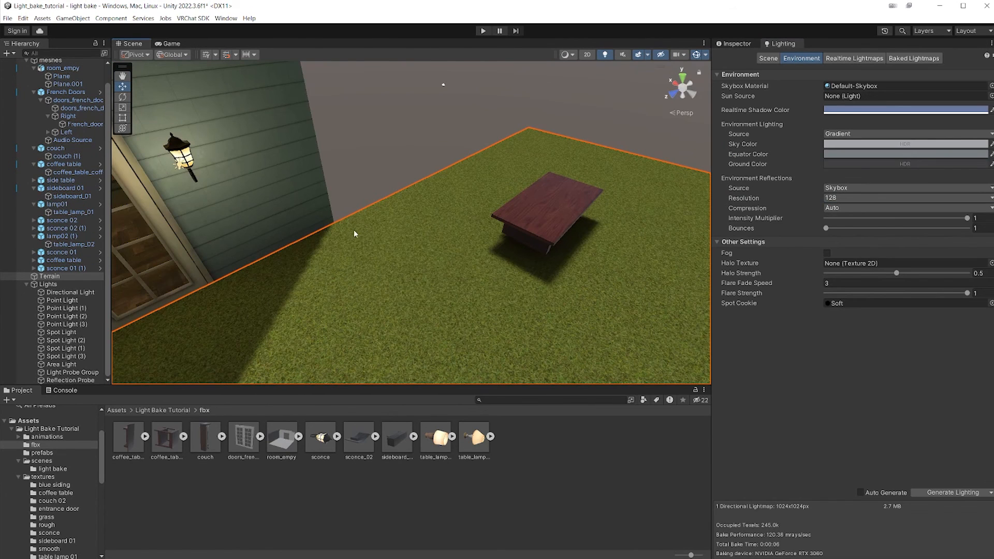
pyautogui.click(952, 492)
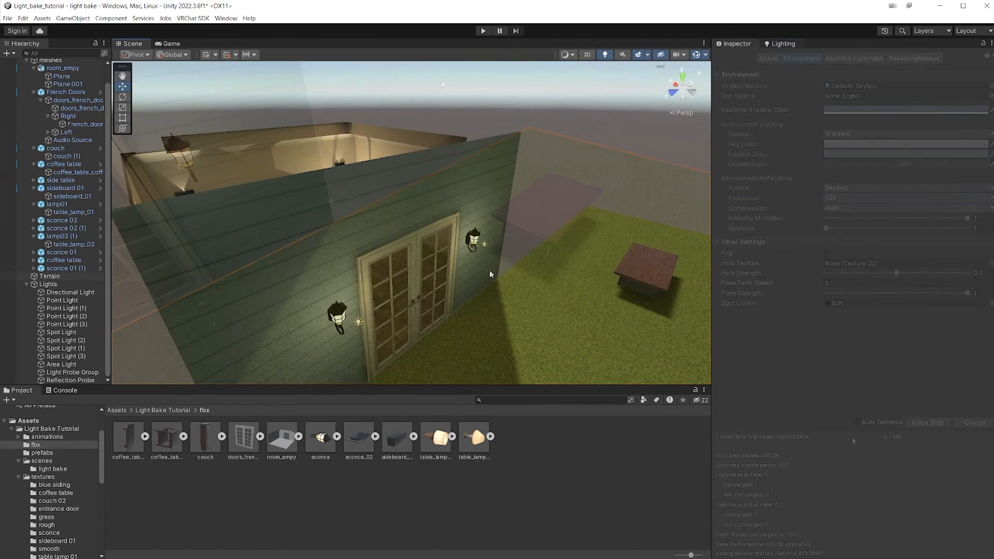
pyautogui.moveTo(533, 288); pyautogui.dragTo(525, 181, button='right')
pyautogui.press('w')
pyautogui.click(391, 229)
pyautogui.click(577, 446)
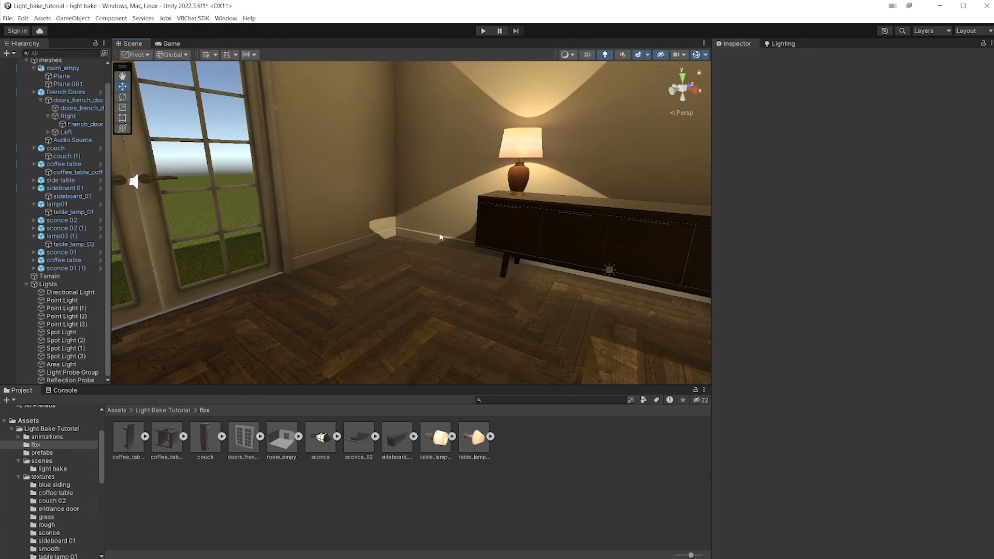
pyautogui.moveTo(438, 262); pyautogui.dragTo(493, 255, button='right')
pyautogui.moveTo(420, 263); pyautogui.dragTo(370, 294, button='right')
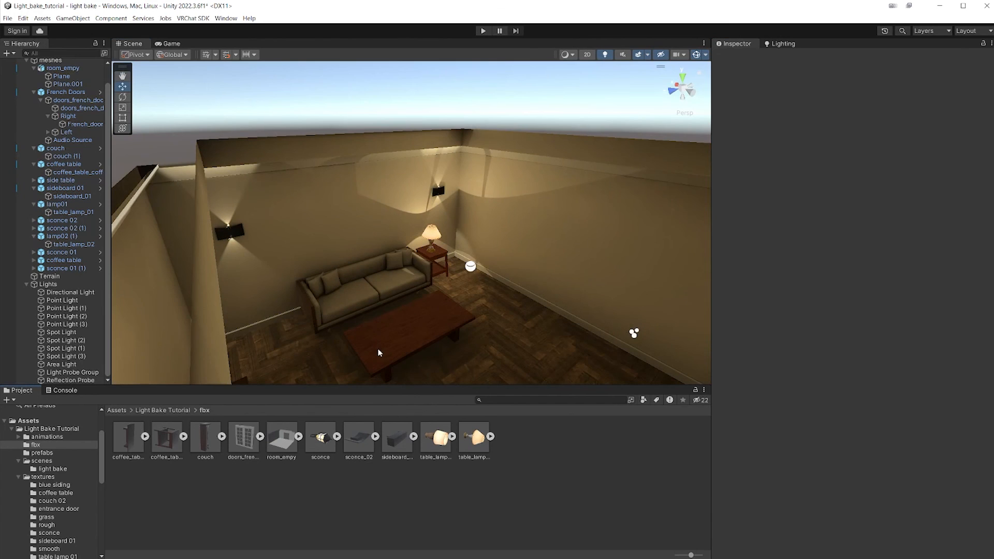
pyautogui.moveTo(379, 349); pyautogui.dragTo(405, 341, button='right')
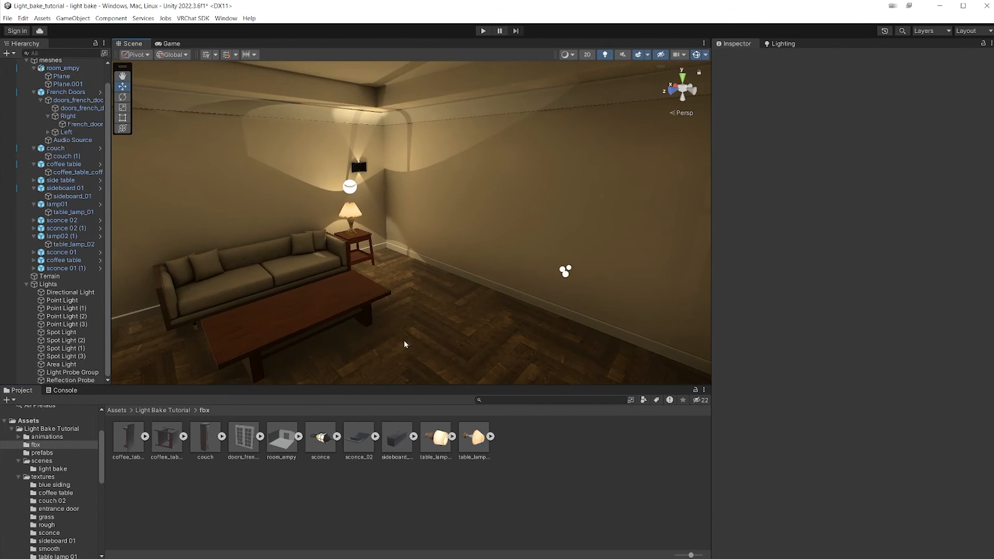
# Open the light bake folder inside the tutorial's scenes folder and select both Lightmap-0 textures, directional and light.
pyautogui.click(163, 410)
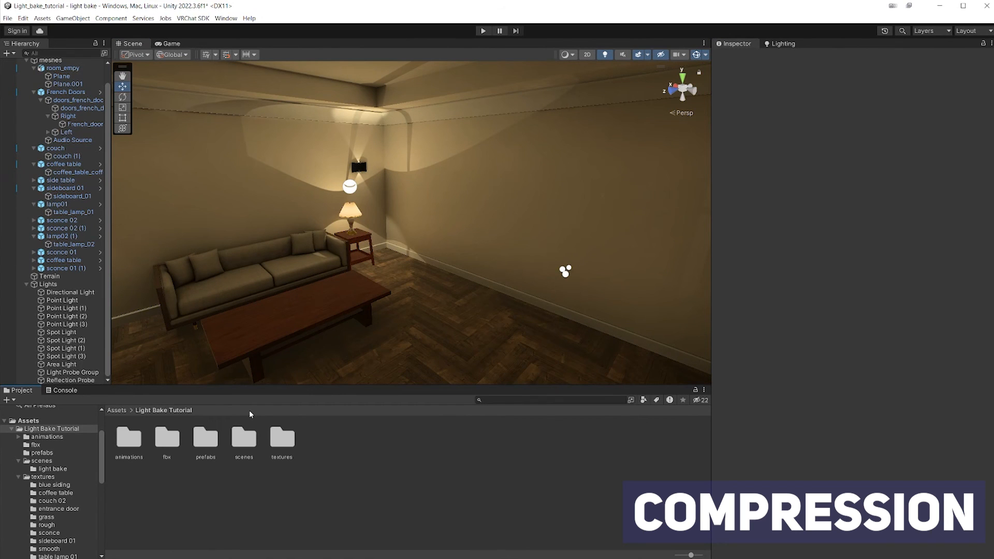
pyautogui.doubleClick(243, 438)
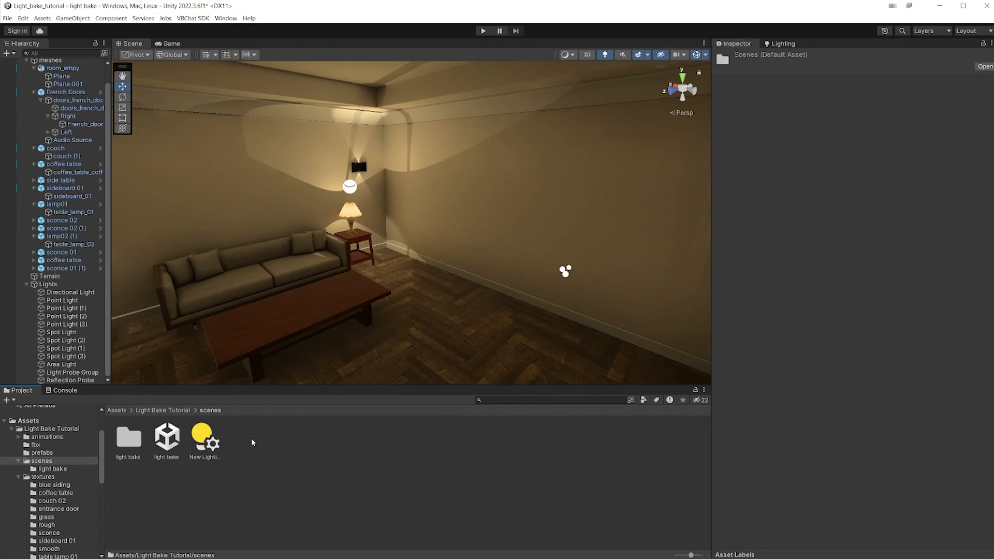
pyautogui.doubleClick(127, 445)
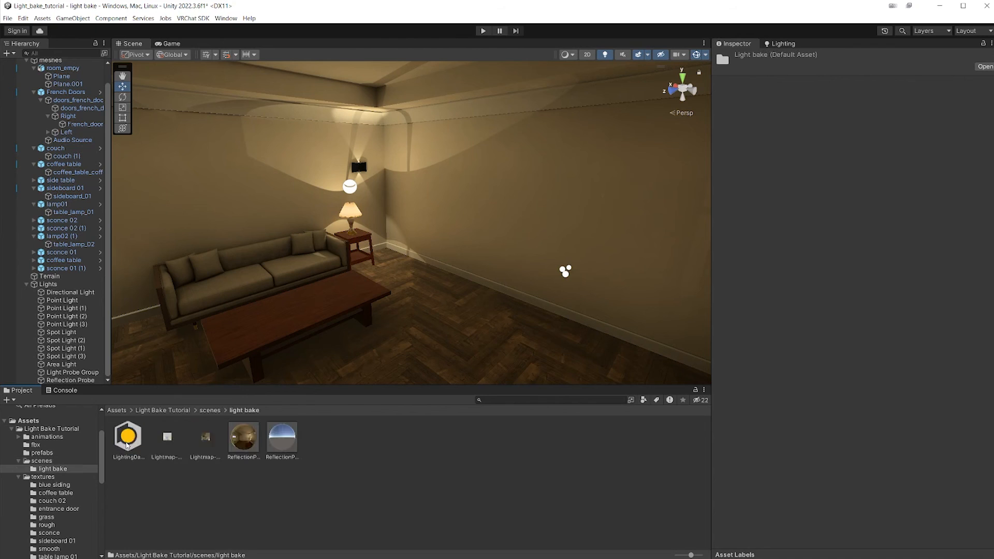
pyautogui.click(176, 448)
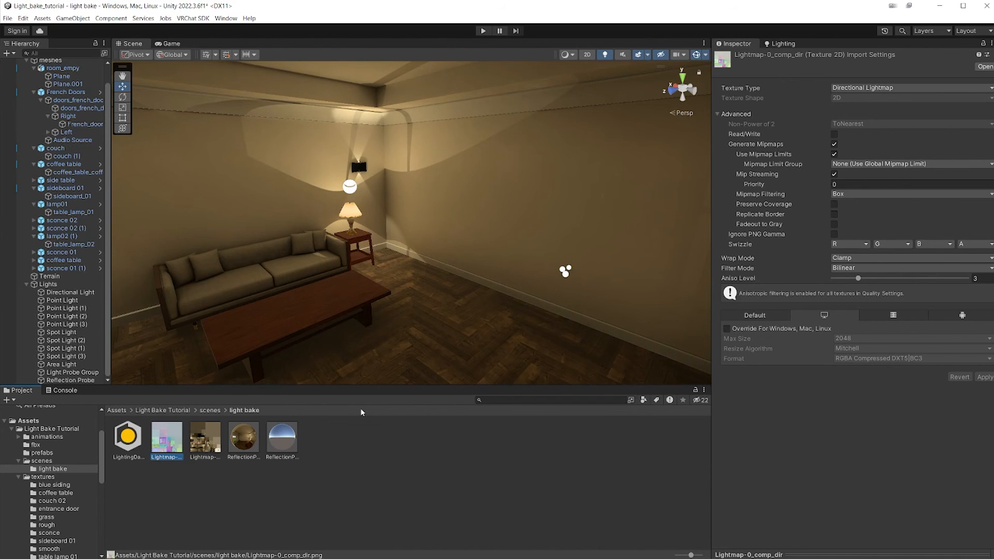
pyautogui.keyDown('ctrl'); pyautogui.click(206, 454); pyautogui.keyUp('ctrl')
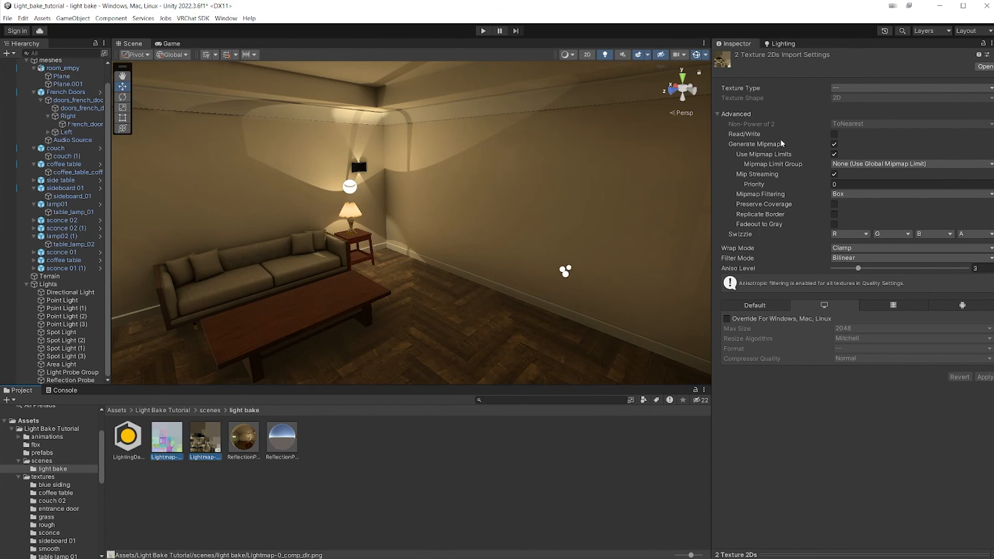
# Set the two lightmaps' default Max Size to 2048, enable Use Crunch Compression and apply the import settings.
pyautogui.click(755, 309)
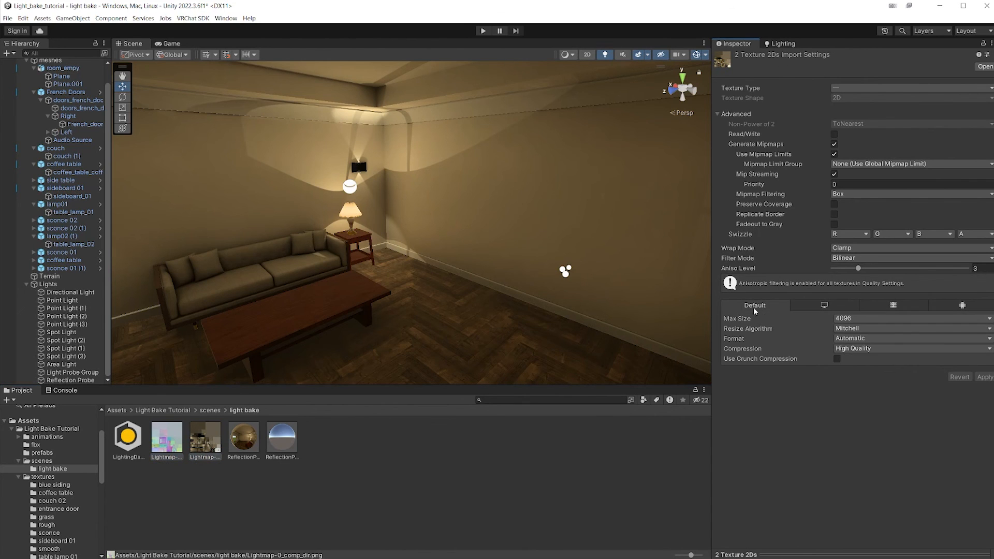
pyautogui.click(850, 318)
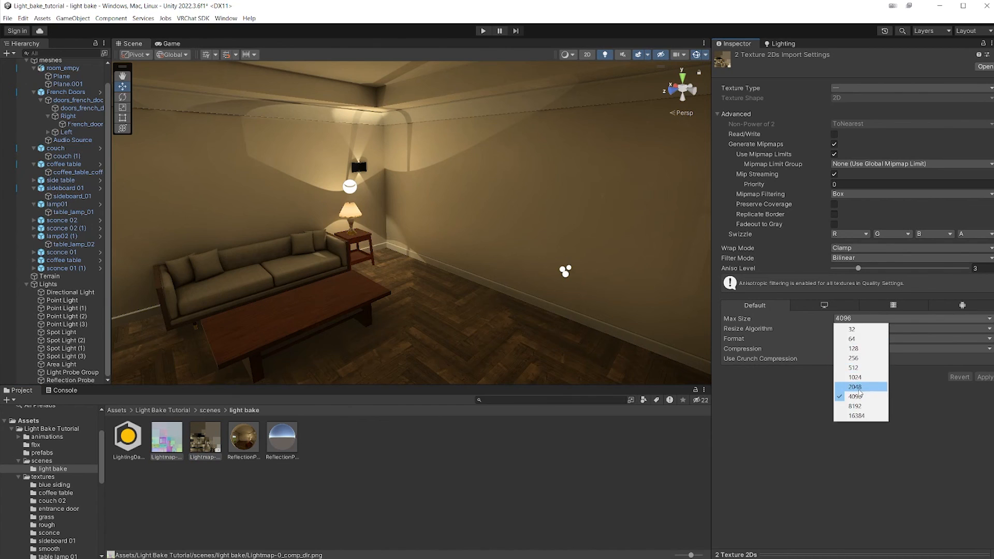
pyautogui.click(849, 383)
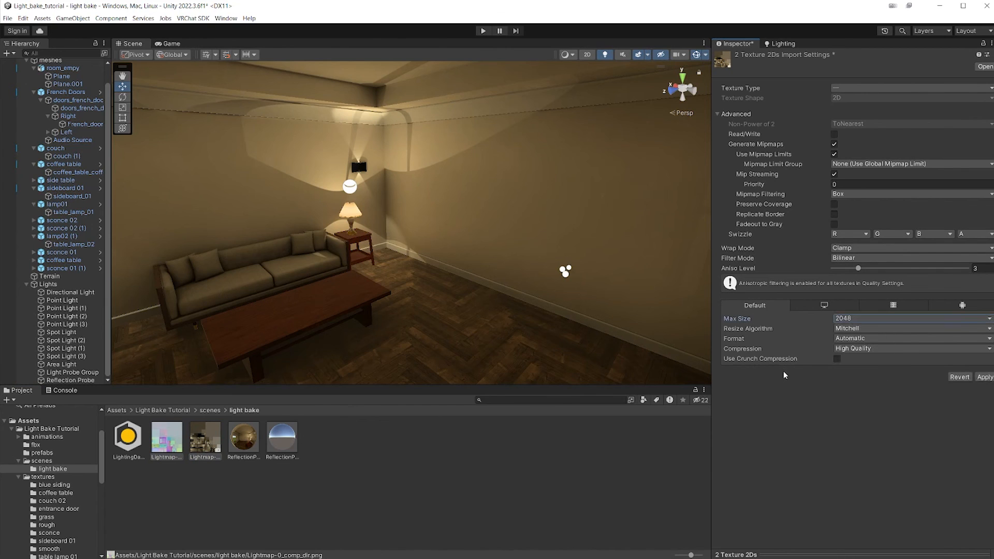
pyautogui.click(837, 359)
pyautogui.click(984, 387)
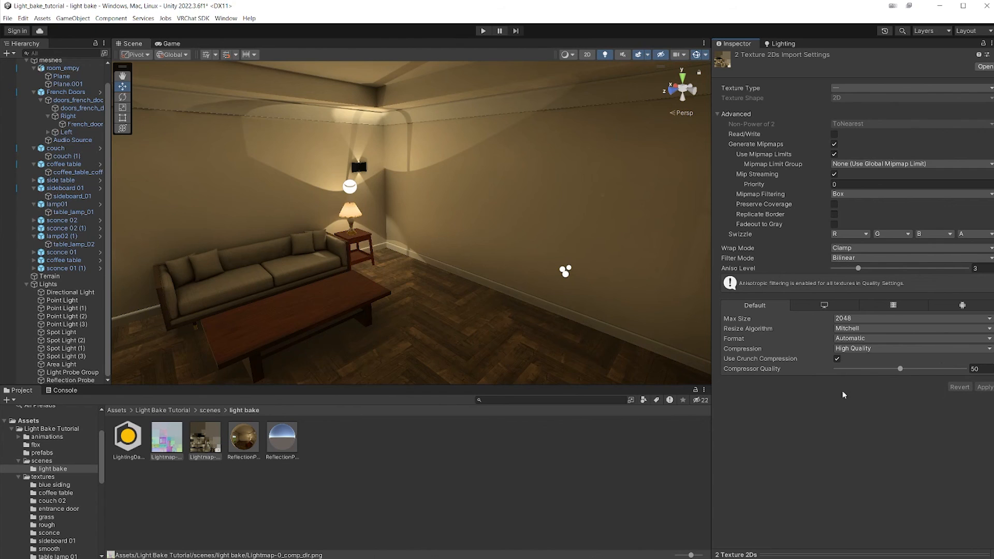
# Check the baked lightmap's resolution and memory size in the Lighting statistics, and return to the textures' import settings.
pyautogui.moveTo(501, 206); pyautogui.dragTo(514, 210, button='right')
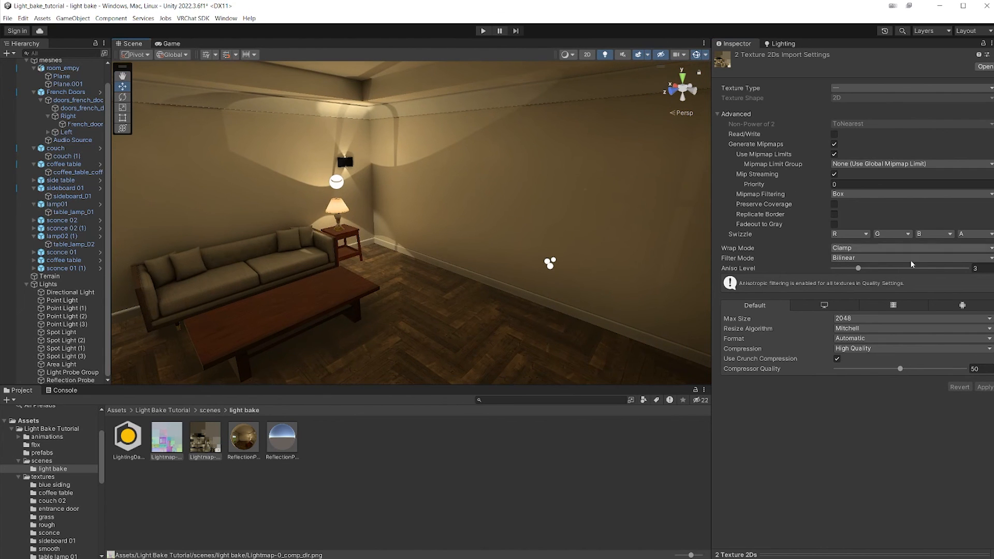
pyautogui.click(779, 44)
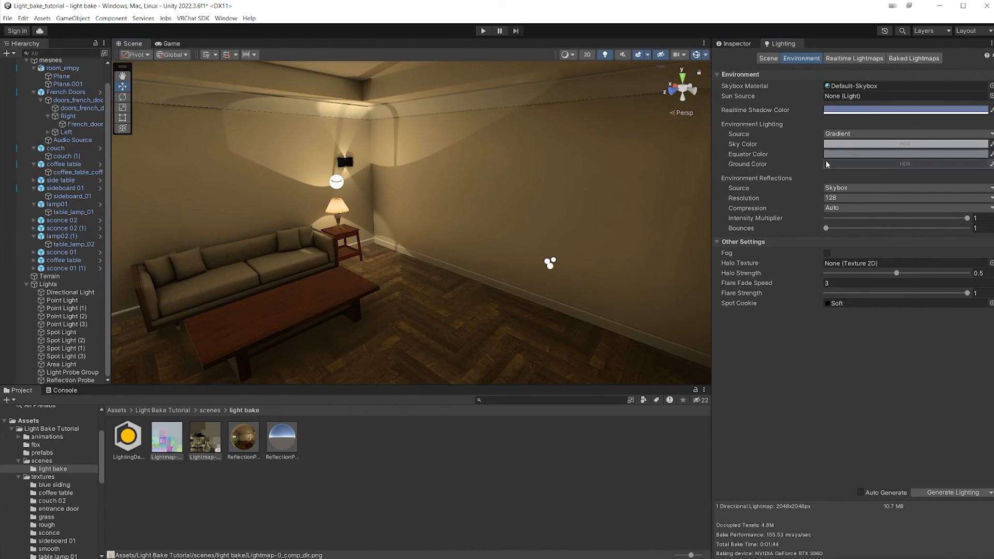
pyautogui.click(748, 42)
# Try a Max Size of 4096 on both lightmap textures and apply it.
pyautogui.click(873, 318)
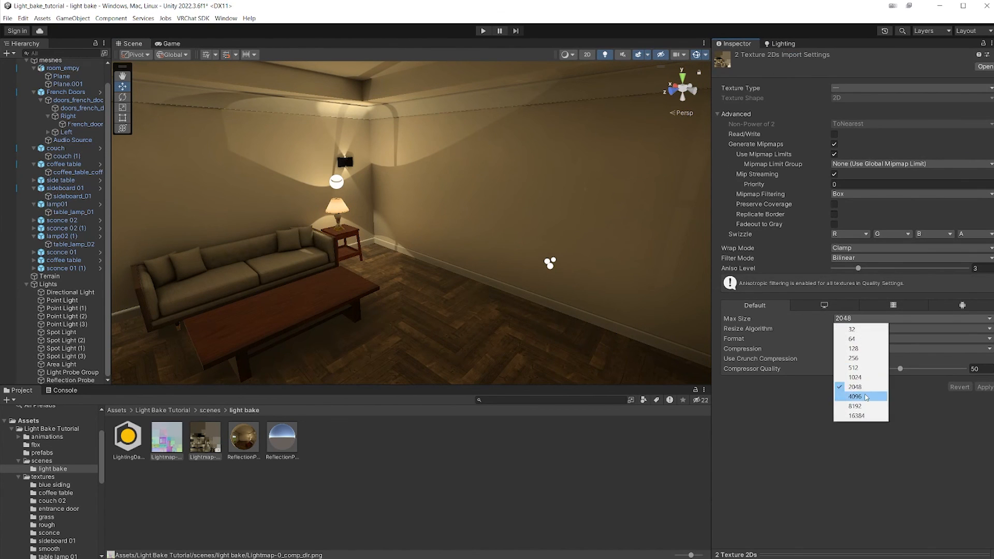
pyautogui.click(848, 396)
pyautogui.click(979, 387)
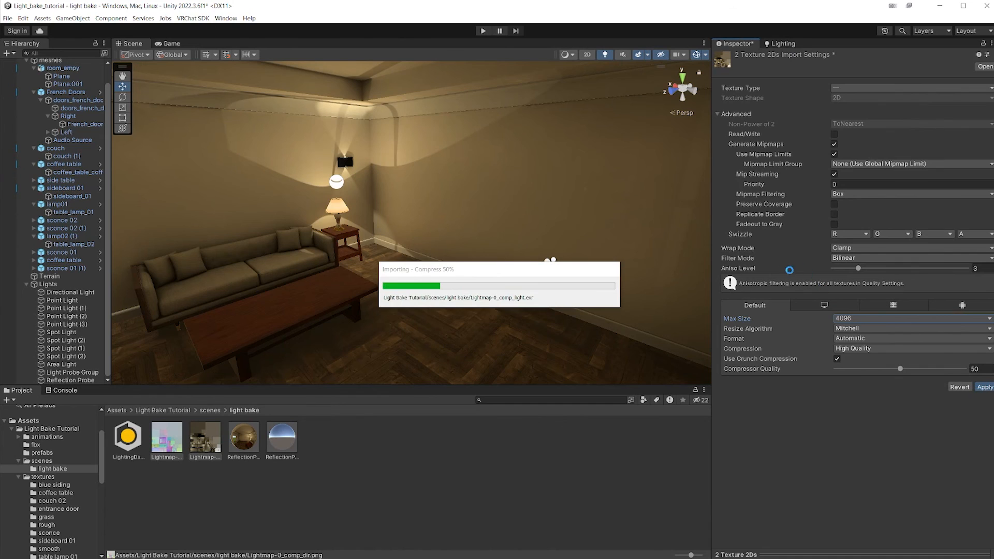
pyautogui.click(744, 47)
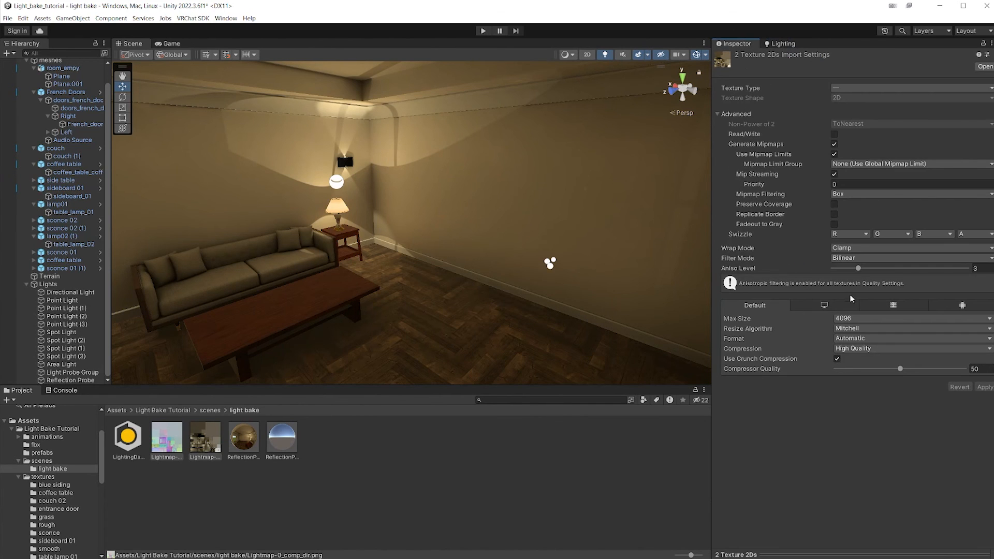
# Set the Max Size of both lightmap textures to 2048 and apply the change.
pyautogui.click(852, 318)
pyautogui.click(860, 387)
pyautogui.click(984, 387)
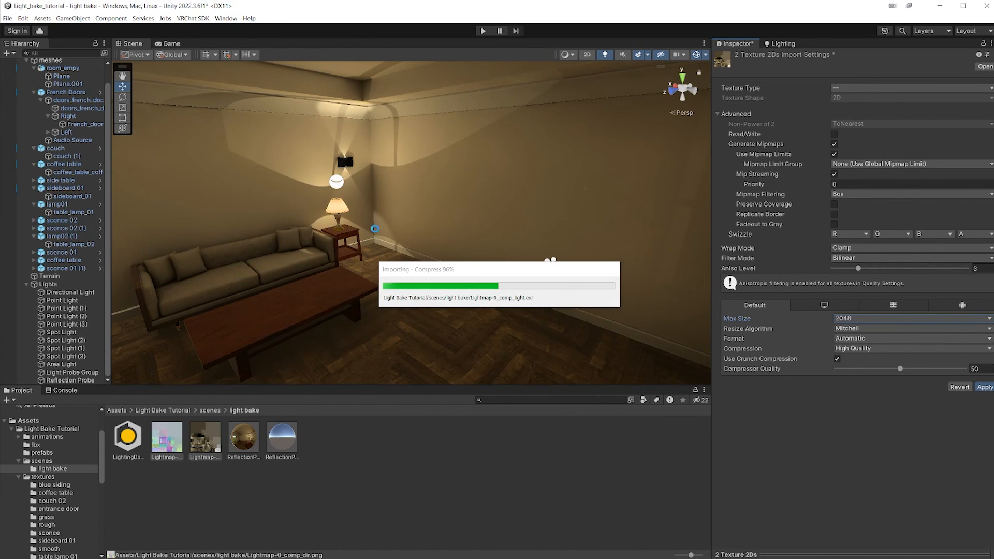
# Inspect the compressed lightmaps up close at the wall sconce, across the room's walls and on the exterior siding.
pyautogui.moveTo(424, 229); pyautogui.dragTo(401, 217, button='right')
pyautogui.press('s')
pyautogui.press('w')
pyautogui.press('w')
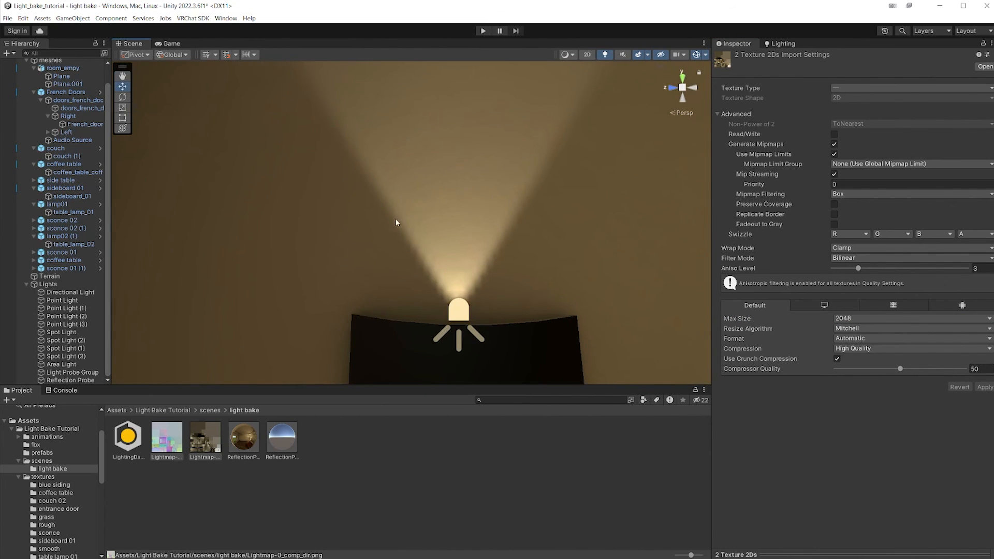
pyautogui.moveTo(494, 289); pyautogui.dragTo(553, 266, button='right')
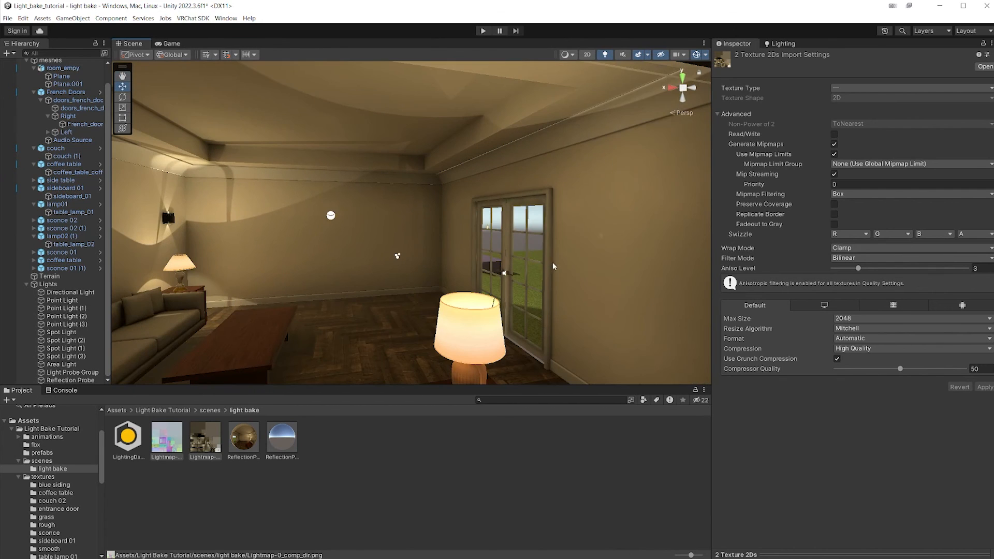
pyautogui.moveTo(585, 285); pyautogui.dragTo(436, 285, button='right')
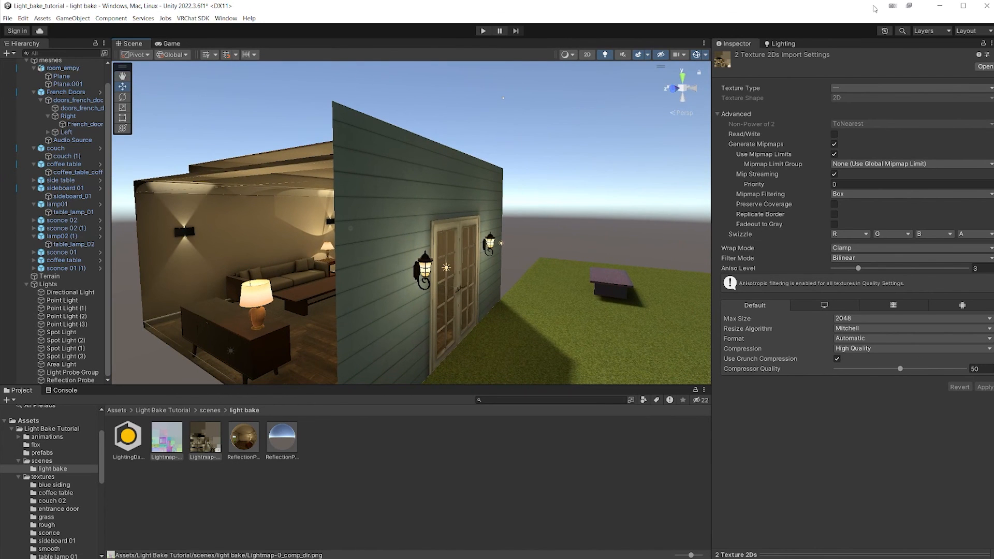
# Show the Lighting settings and examine the baked light in the couch corner around the wall sconce and table lamp.
pyautogui.click(792, 44)
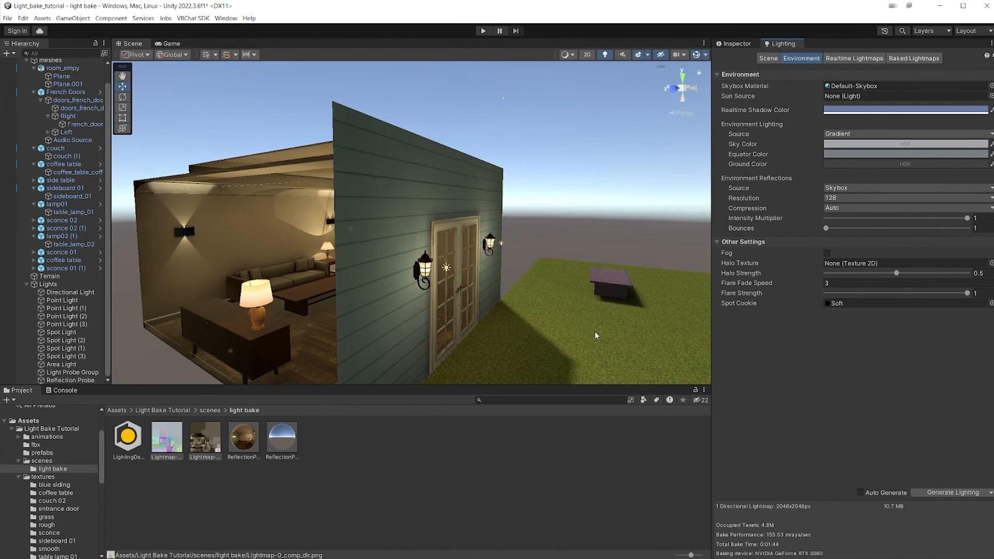
pyautogui.moveTo(471, 311); pyautogui.dragTo(417, 306, button='right')
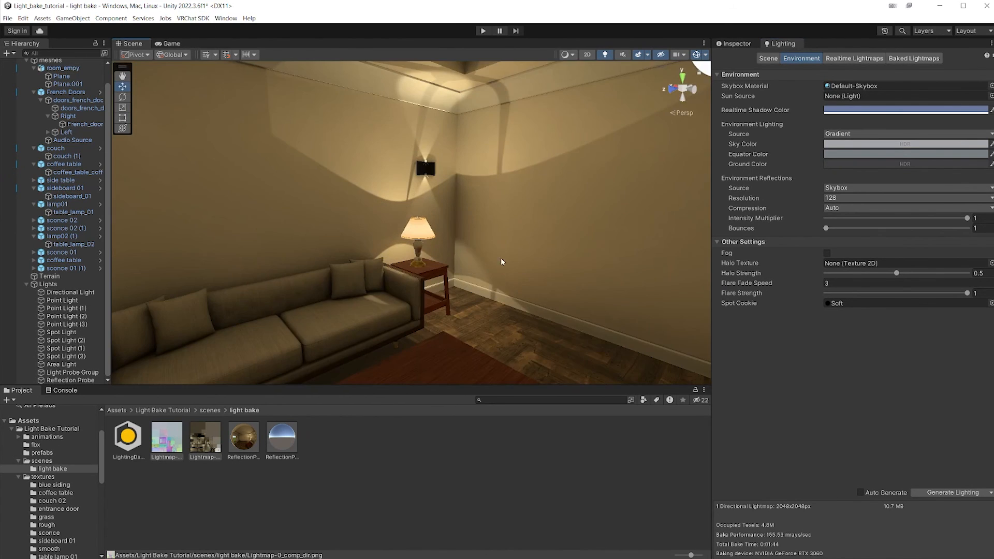
pyautogui.moveTo(501, 259); pyautogui.dragTo(611, 284, button='right')
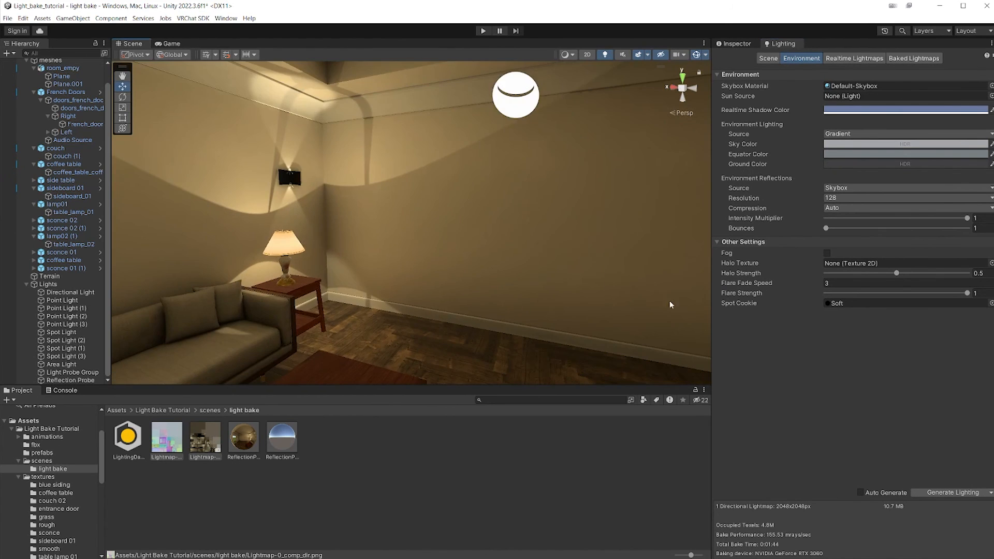
pyautogui.moveTo(313, 284); pyautogui.dragTo(333, 280, button='right')
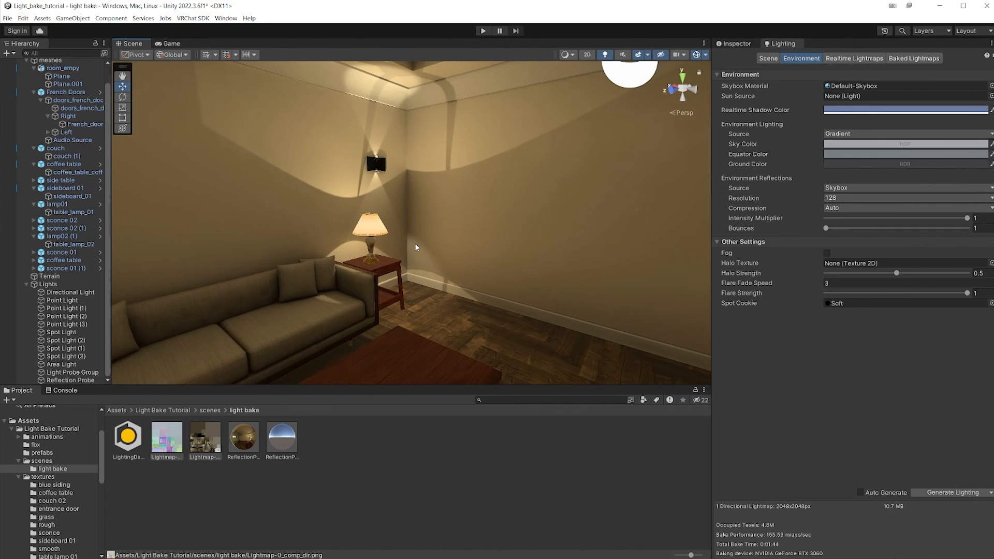
# Examine the baked lighting outside on the French doors, siding wall and lawn, and over the whole room from above.
pyautogui.press('s')
pyautogui.moveTo(415, 247); pyautogui.dragTo(510, 267, button='right')
pyautogui.press('d')
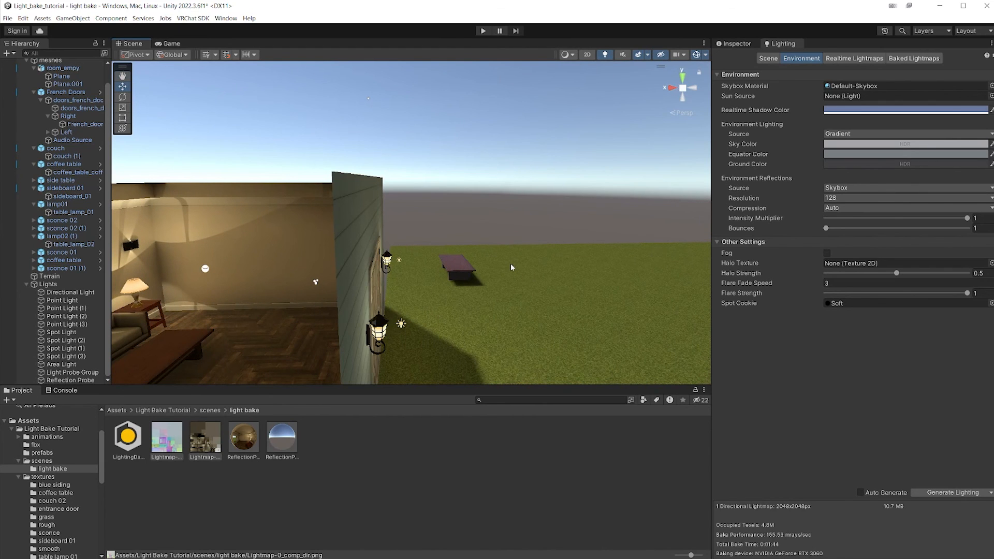
pyautogui.press('s')
pyautogui.moveTo(539, 267); pyautogui.dragTo(408, 276, button='right')
pyautogui.press('d')
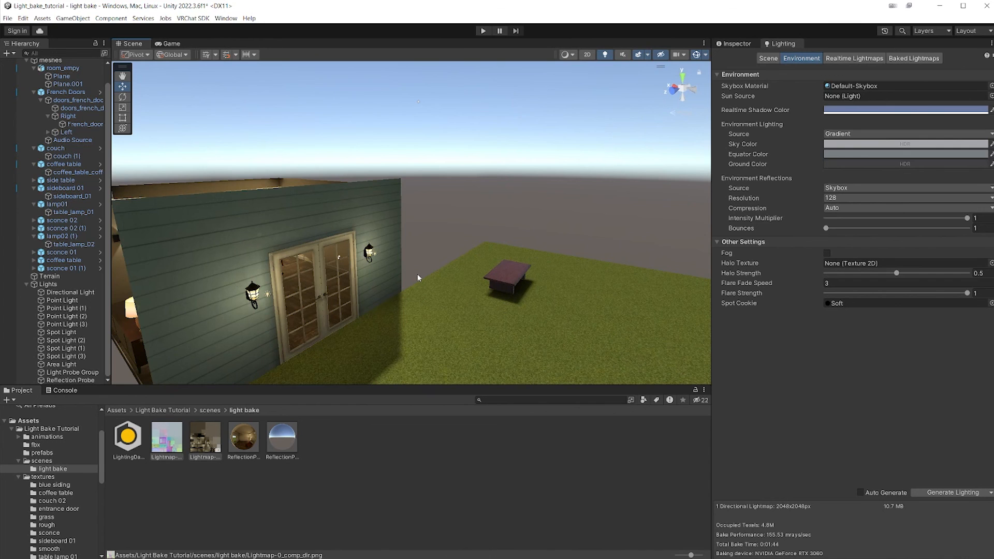
pyautogui.press('s')
pyautogui.moveTo(487, 277); pyautogui.dragTo(461, 272, button='right')
pyautogui.press('a')
pyautogui.press('e')
pyautogui.press('w')
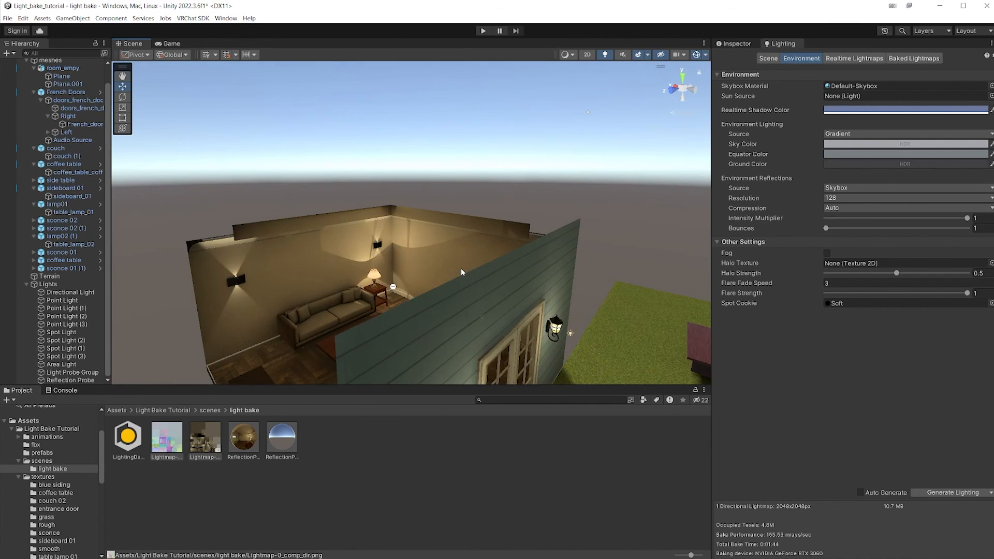